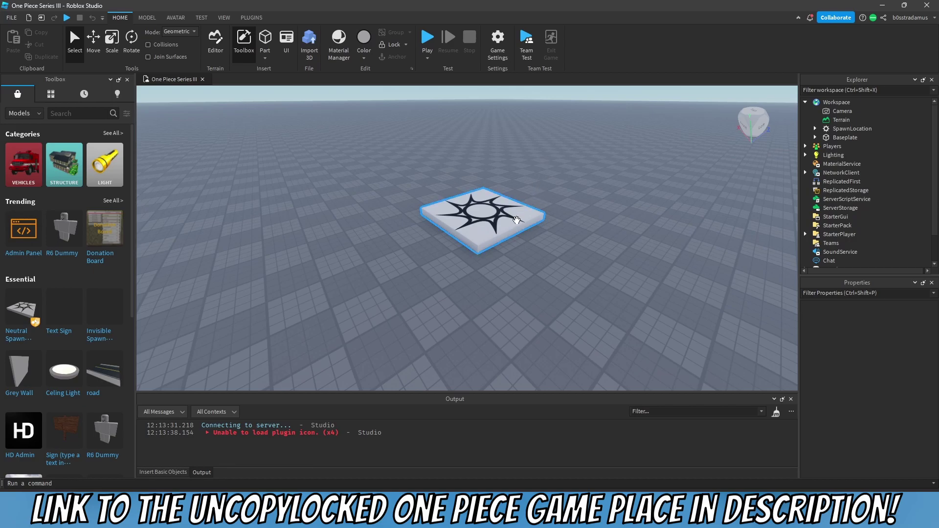
Delete the SpawnLocation from the workspace.
right_click_drag(508, 221, 505, 216)
key("s")
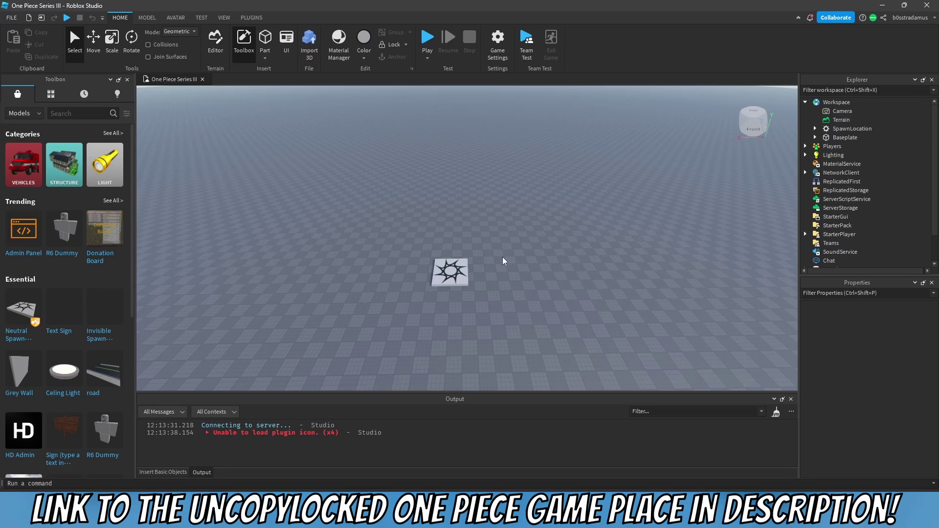
scroll(495, 257, "up", 3)
right_click(458, 296)
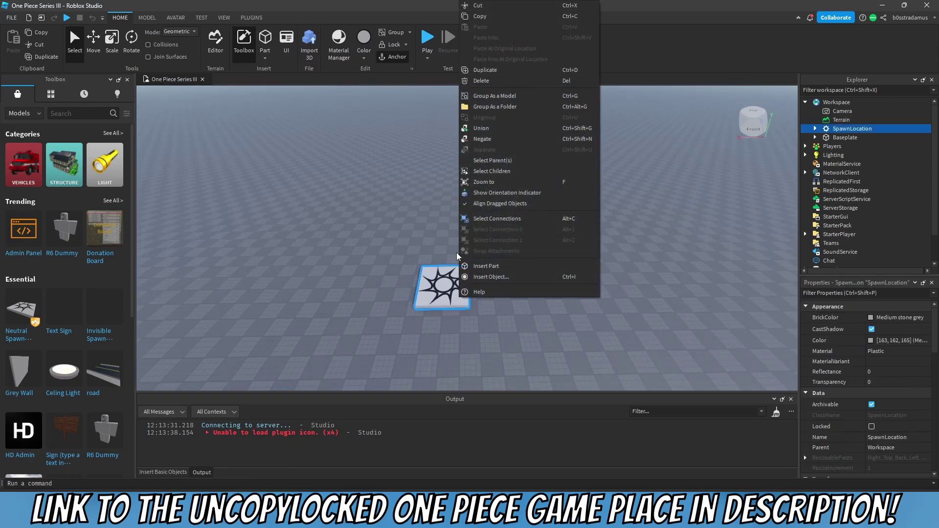
left_click(480, 81)
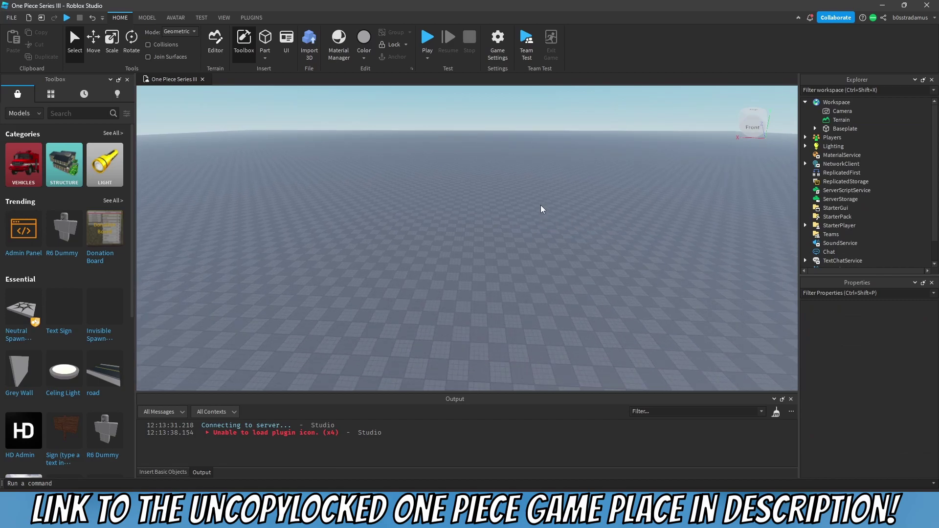
Delete the Baseplate from the workspace so no ground is left.
right_click_drag(534, 218, 532, 221)
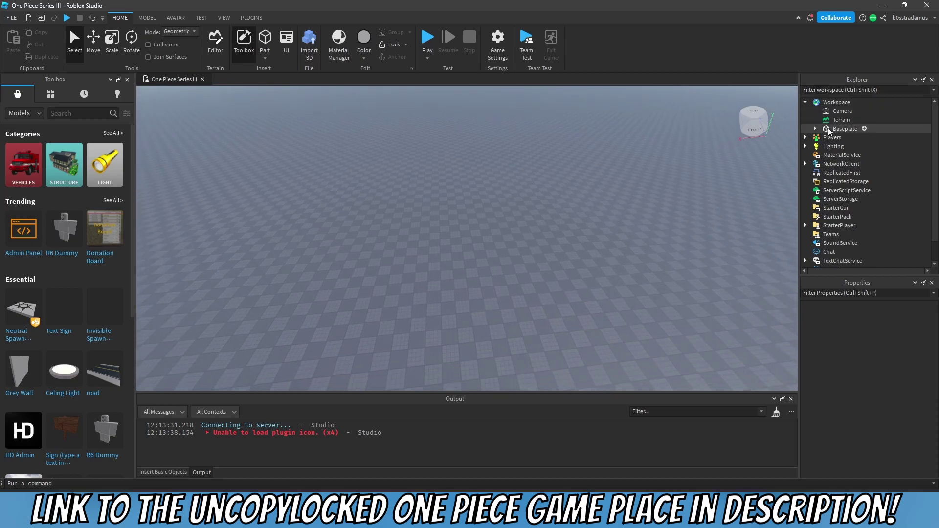
right_click_drag(424, 203, 426, 202)
right_click_drag(353, 162, 354, 159)
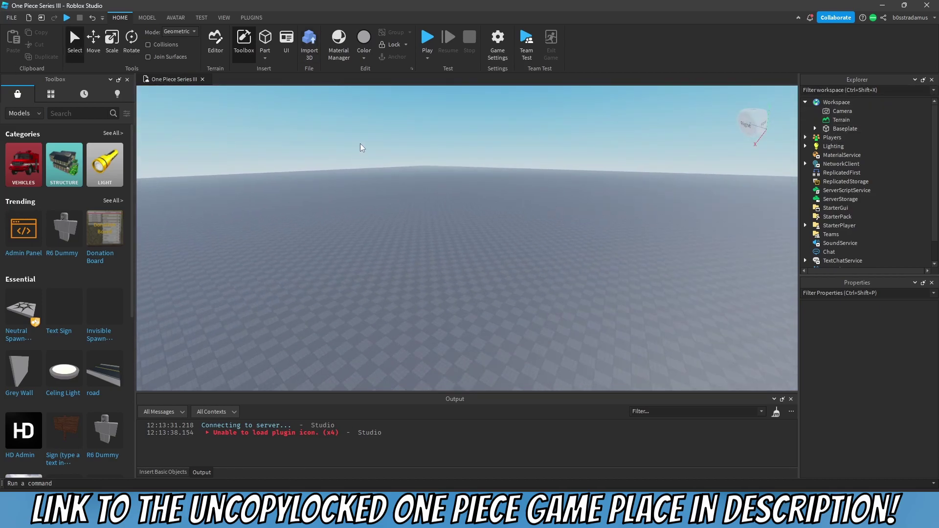
right_click_drag(631, 118, 612, 139)
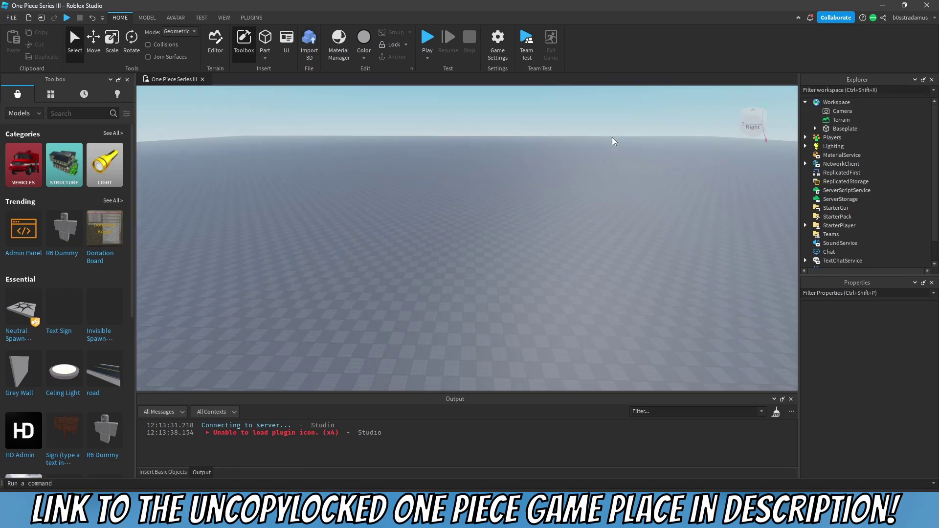
left_click(842, 129)
right_click(842, 129)
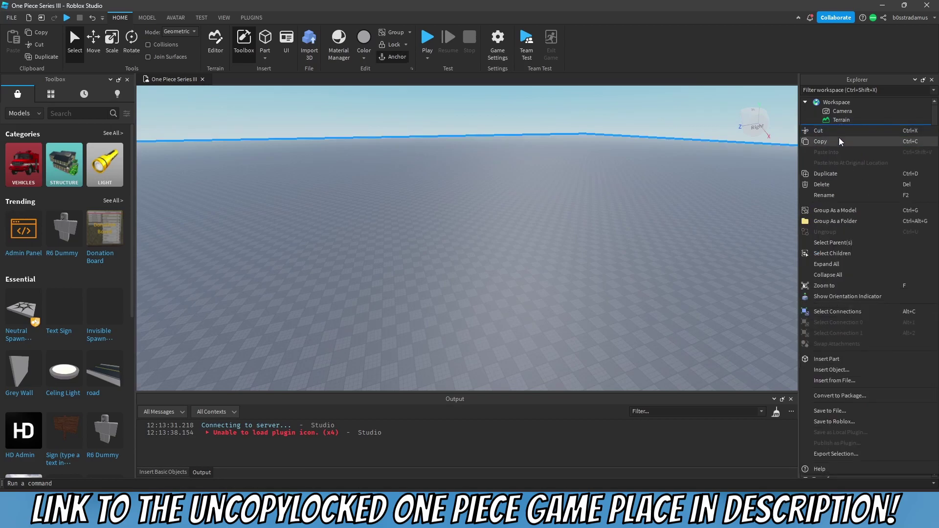
left_click(823, 179)
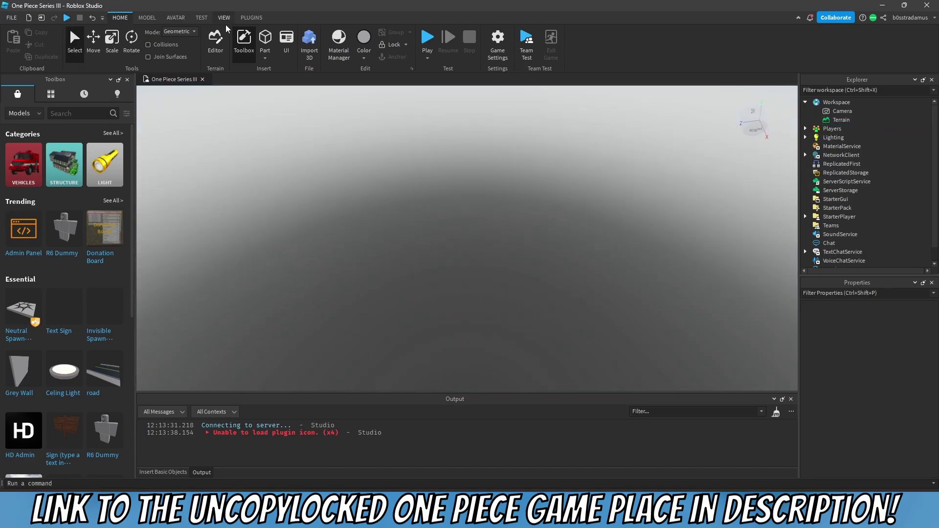
Insert a block part and stretch it along both horizontal axes into a large flat slab with the Scale tool.
left_click(264, 39)
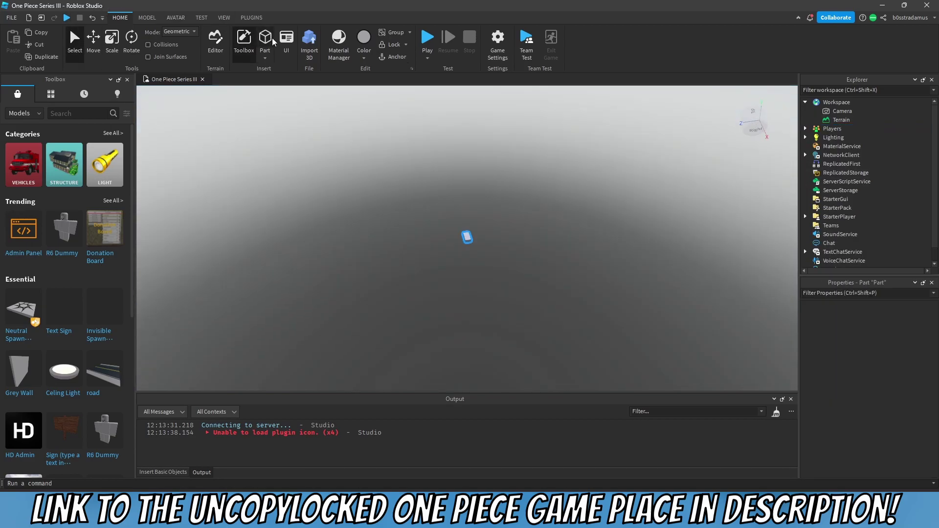
left_click(115, 47)
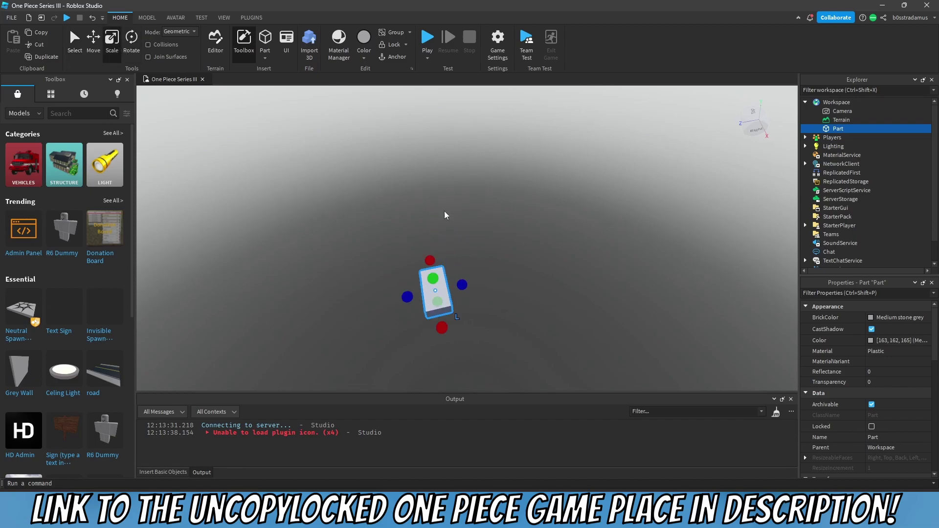
right_click_drag(444, 210, 426, 219)
scroll(440, 222, "up", 2)
key("a")
right_click_drag(329, 125, 545, 291)
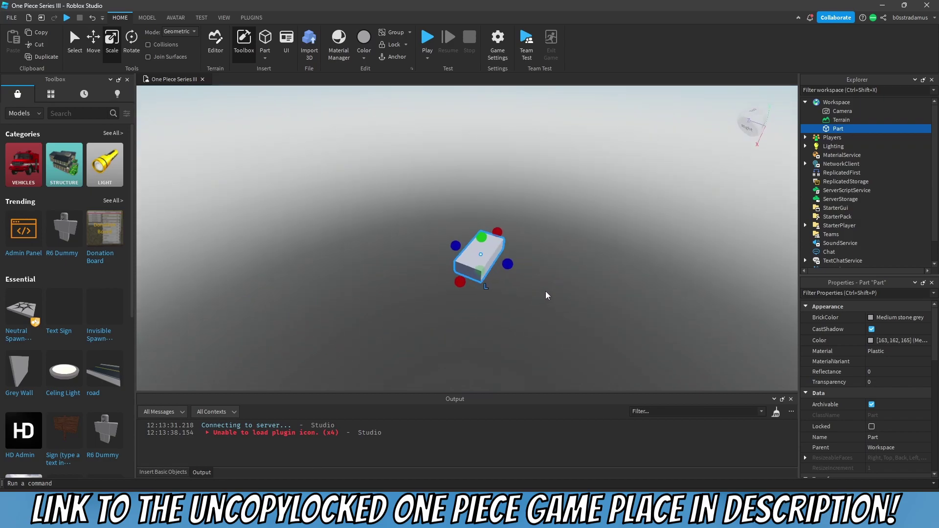
left_click_drag(512, 267, 592, 142)
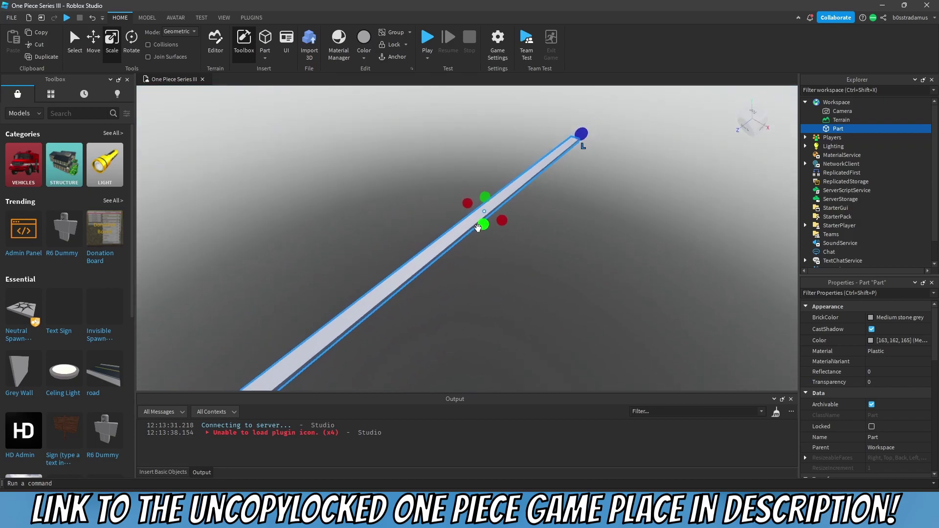
left_click_drag(507, 229, 608, 166)
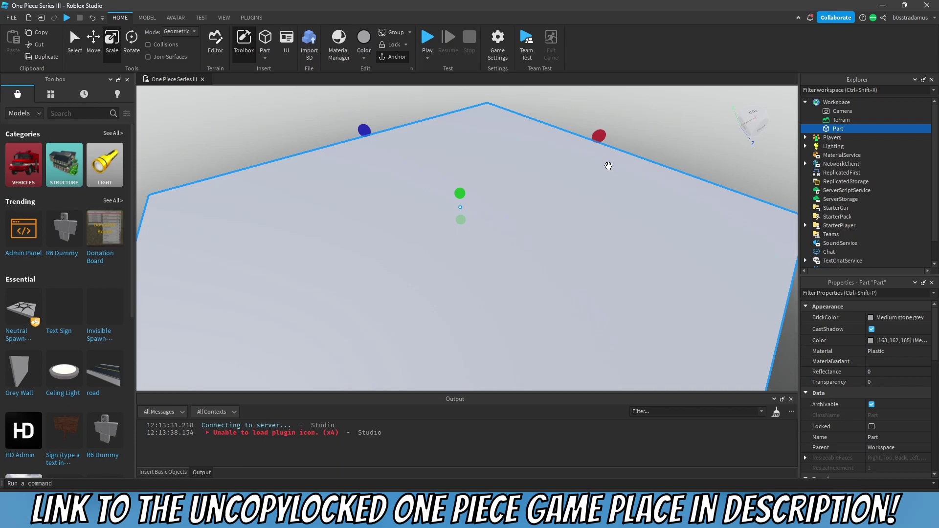
Scale the slab further along both horizontal axes to cover a larger area.
right_click_drag(466, 233, 416, 192)
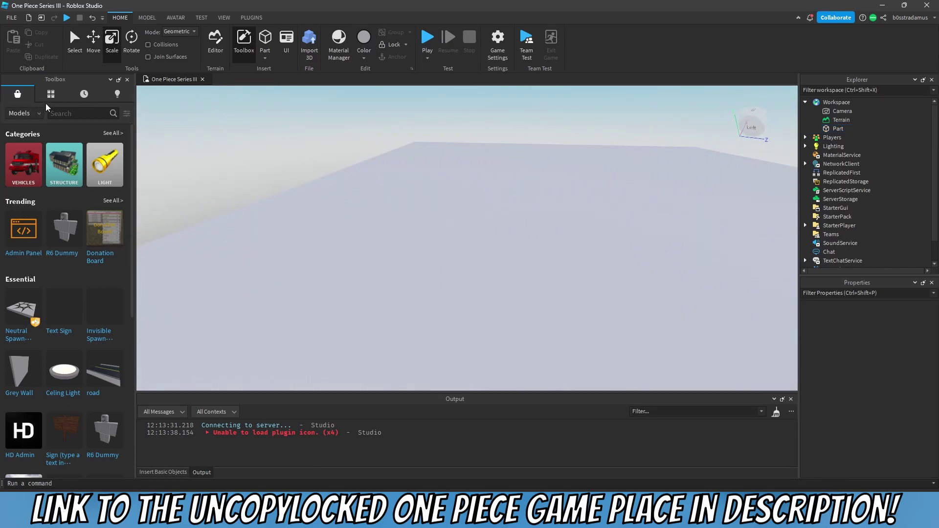
left_click(58, 114)
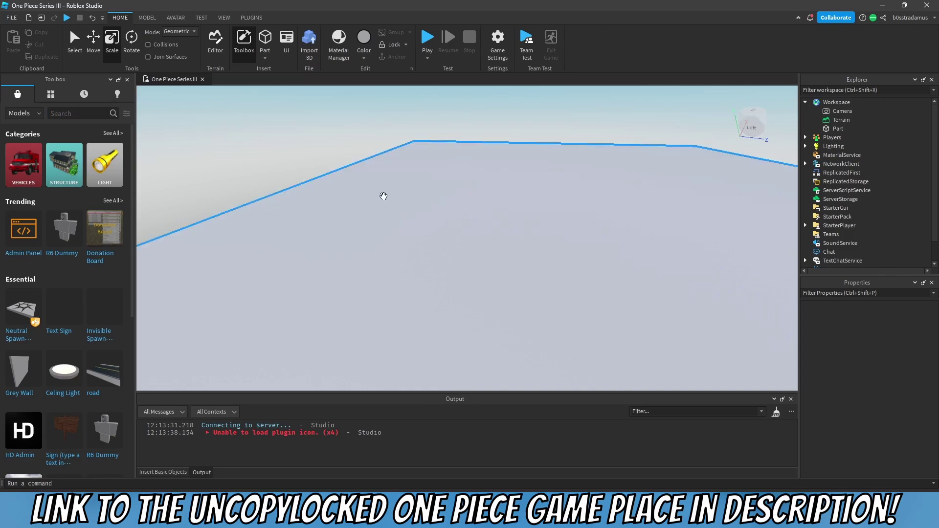
scroll(383, 196, "down", 5)
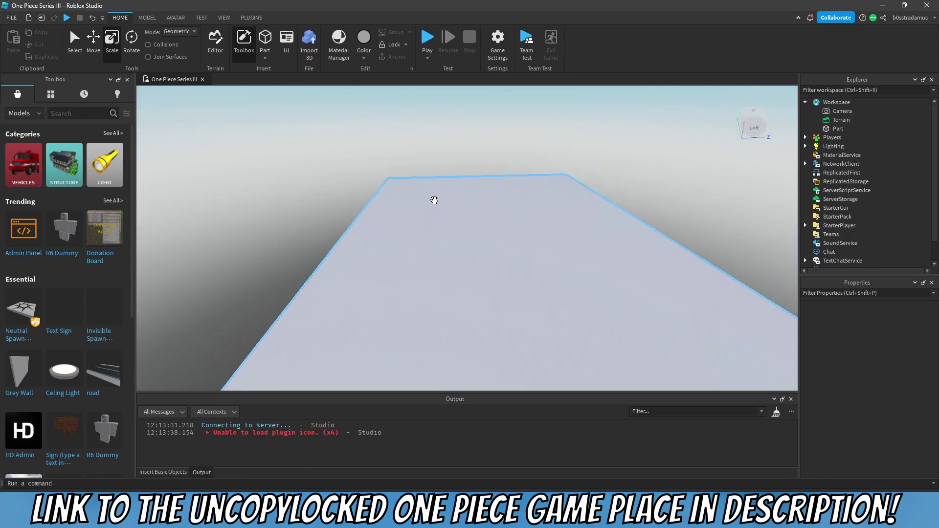
left_click(503, 250)
right_click_drag(498, 250, 469, 249)
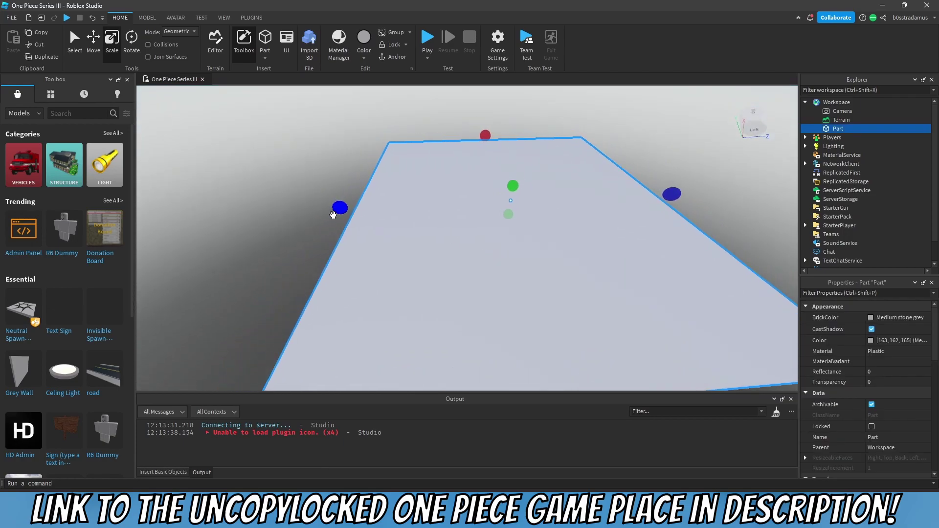
left_click_drag(333, 215, 192, 224)
scroll(469, 234, "down", 5)
right_click_drag(494, 234, 482, 239)
left_click_drag(461, 287, 342, 447)
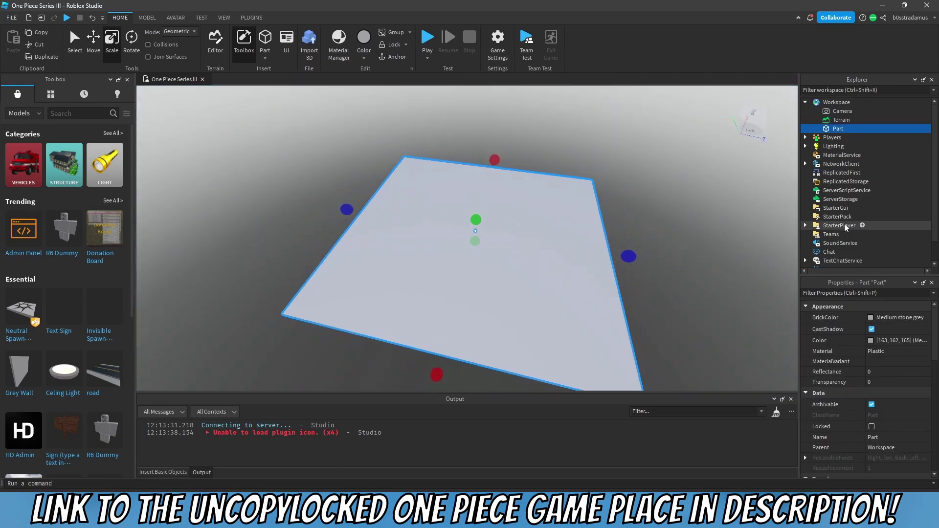
Add a BlockMesh to the slab part and set the mesh scale to 1000, 1, 1000.
right_click(837, 128)
left_click(827, 366)
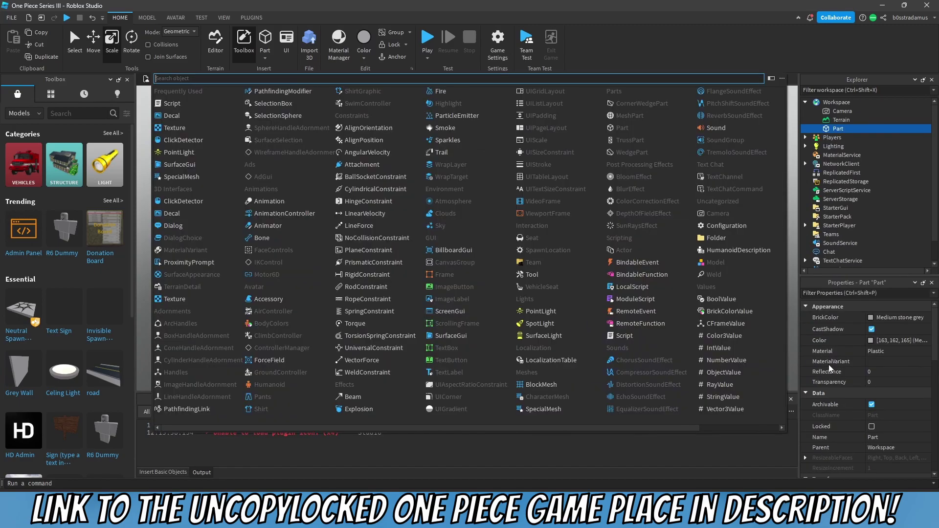
type("bloc")
left_click(206, 97)
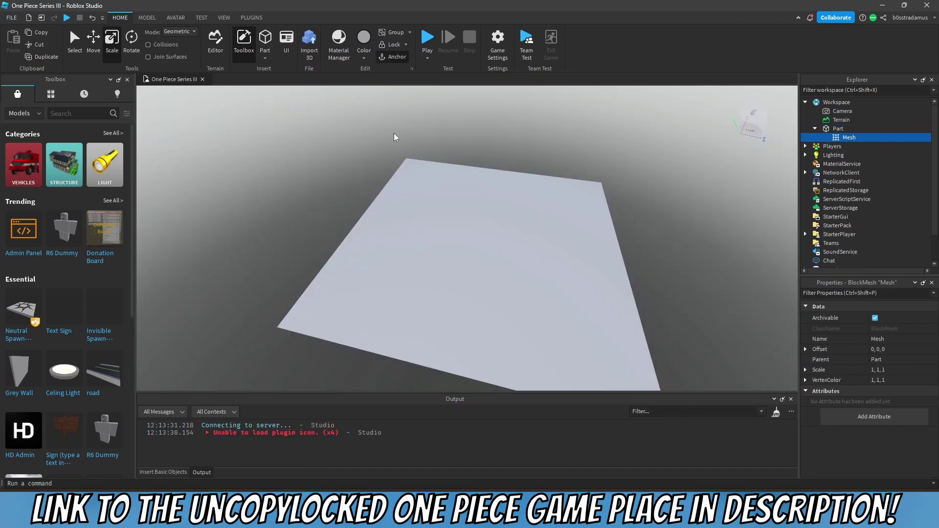
left_click(891, 370)
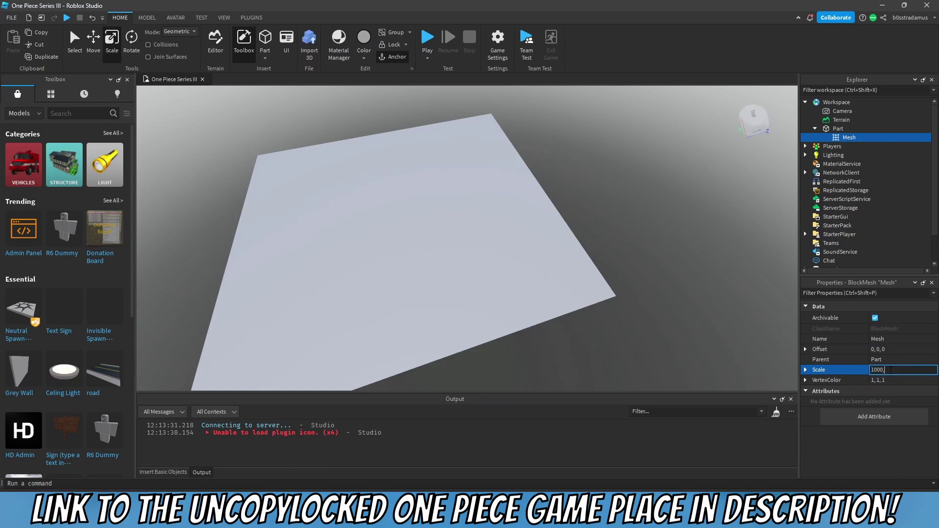
key("Return")
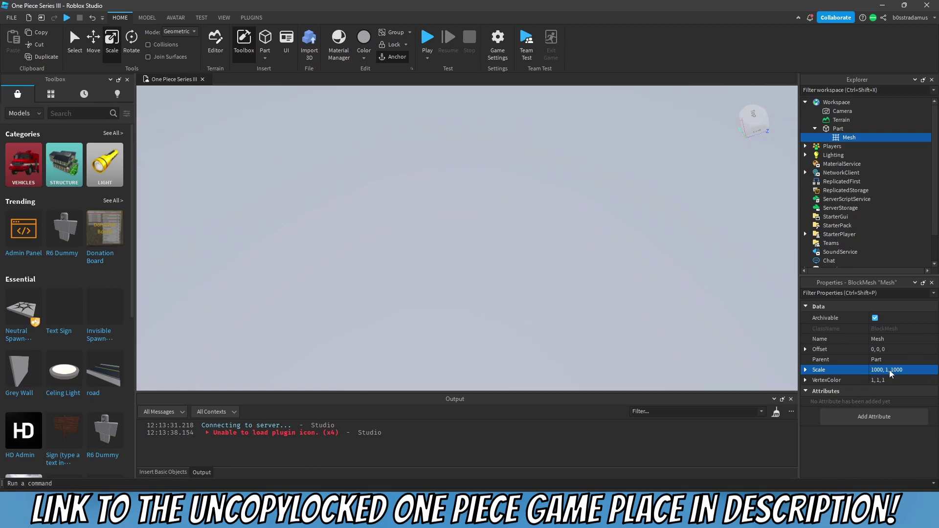
Set the slab part's BrickColor to Pastel Blue and its material to Marble for a water-like surface.
left_click(837, 129)
left_click(870, 317)
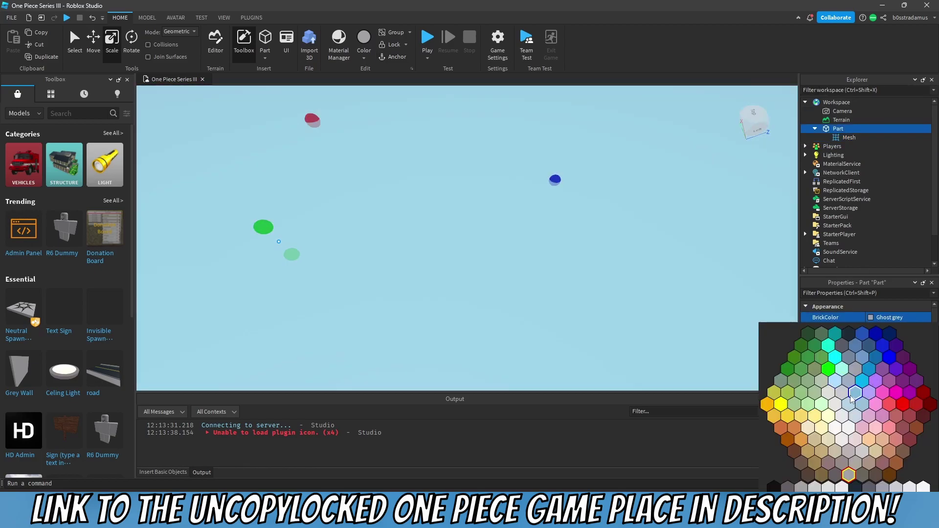
left_click(836, 382)
left_click(873, 353)
left_click(873, 354)
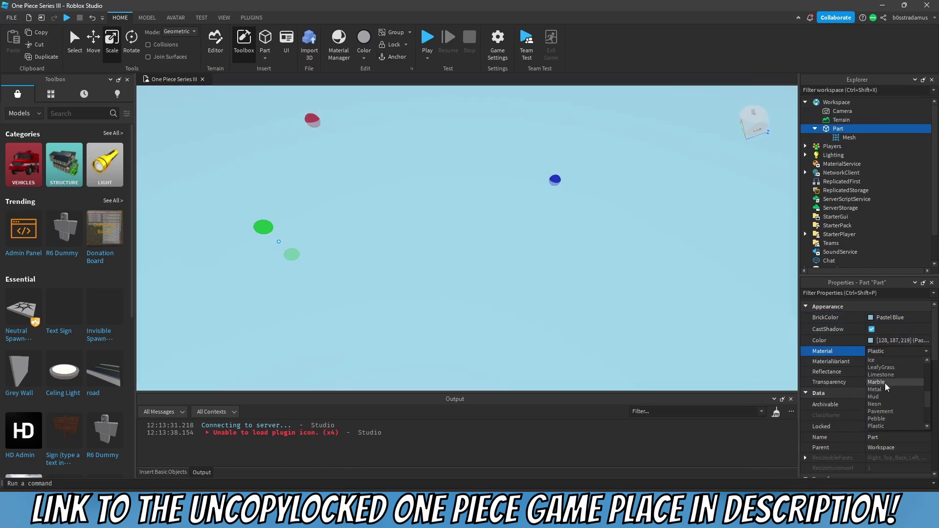
left_click(884, 383)
right_click_drag(586, 243, 585, 243)
Reduce the scale of the slab's BlockMesh to 100, 1, 100.
left_click(847, 138)
right_click_drag(502, 276, 502, 277)
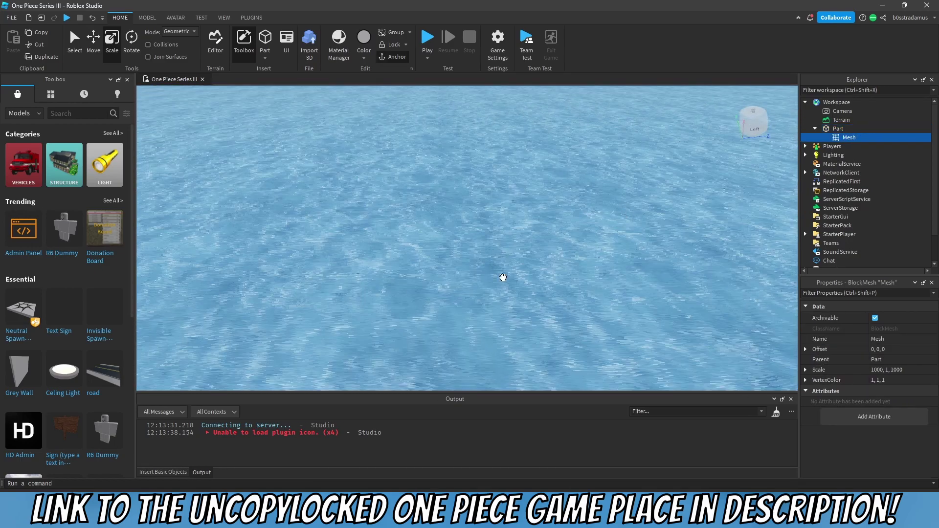
left_click(903, 370)
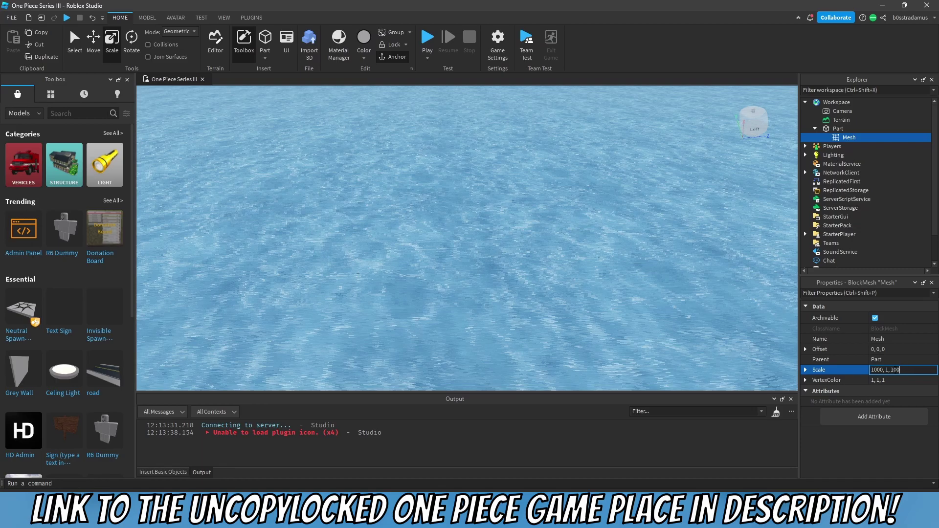
right_click_drag(544, 279, 562, 261)
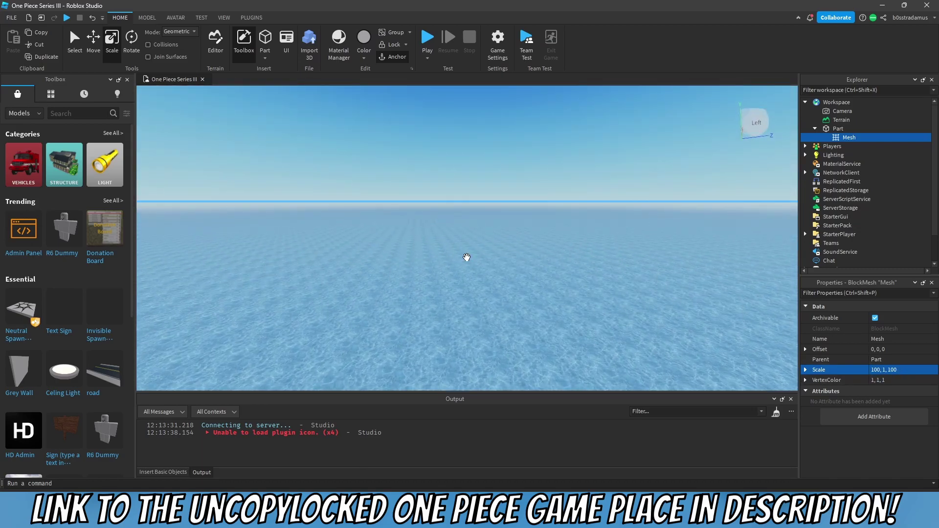
left_click(434, 164)
right_click_drag(434, 164, 467, 203)
right_click_drag(569, 164, 570, 162)
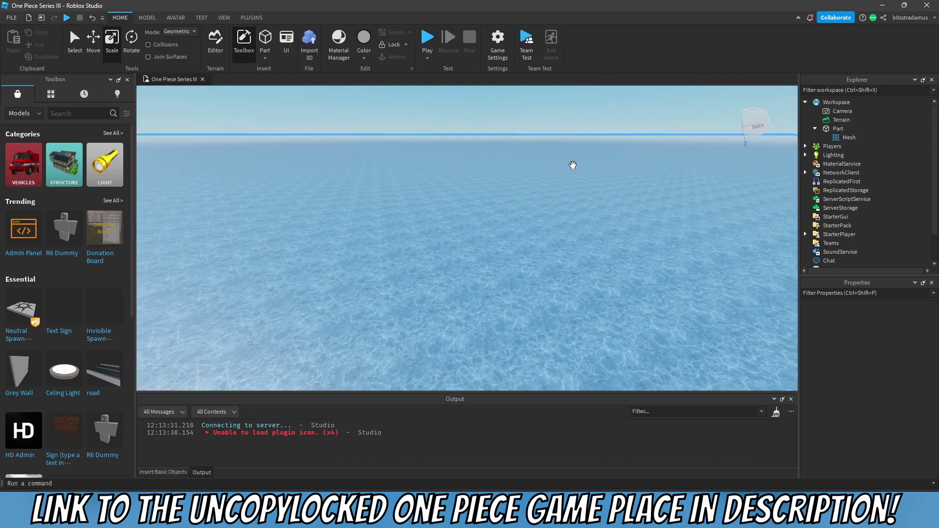
Search the Toolbox models for "one piece skybox" and insert the One Piece Skybox into the place.
left_click(77, 117)
type("o")
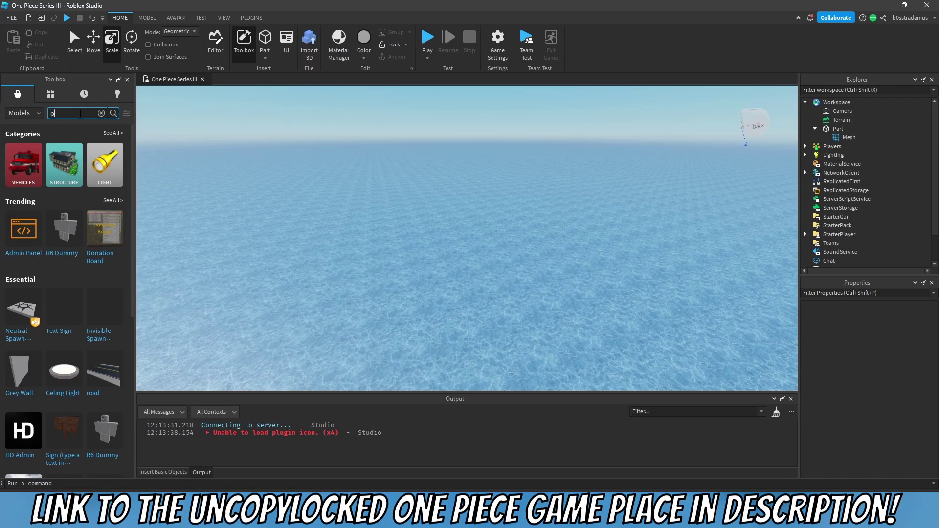
type("ne piece")
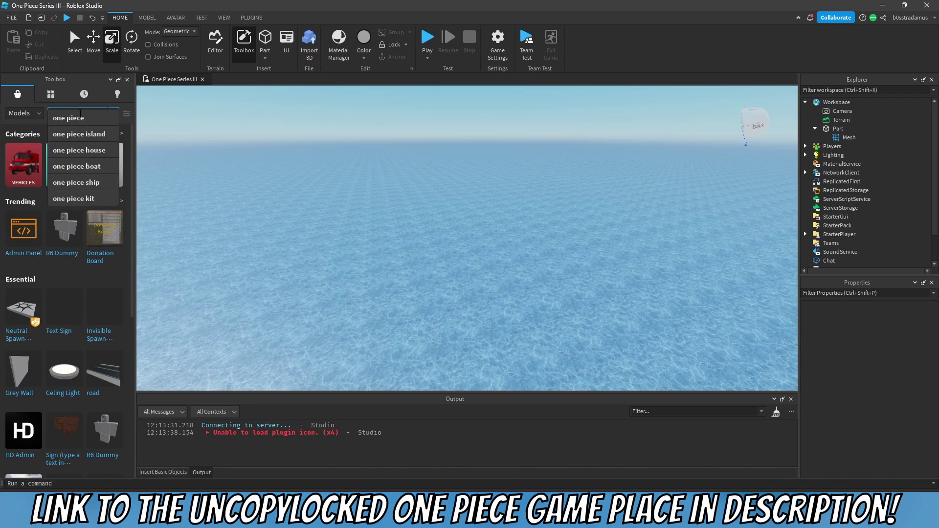
type("oece skybox")
key("Return")
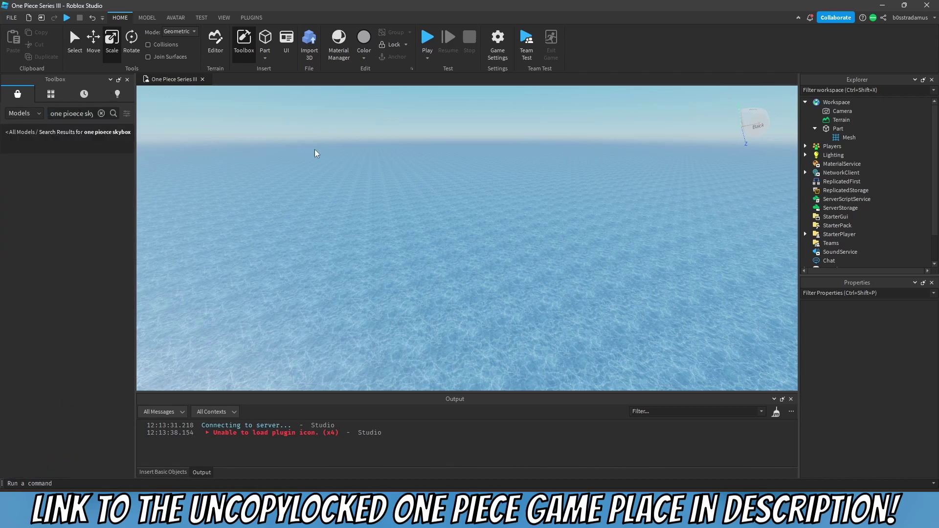
right_click_drag(315, 149, 314, 141)
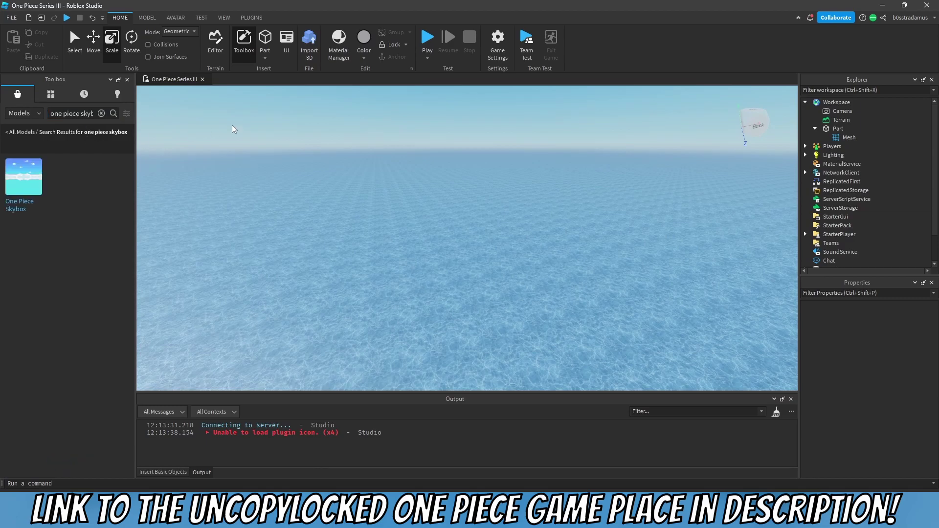
left_click(31, 180)
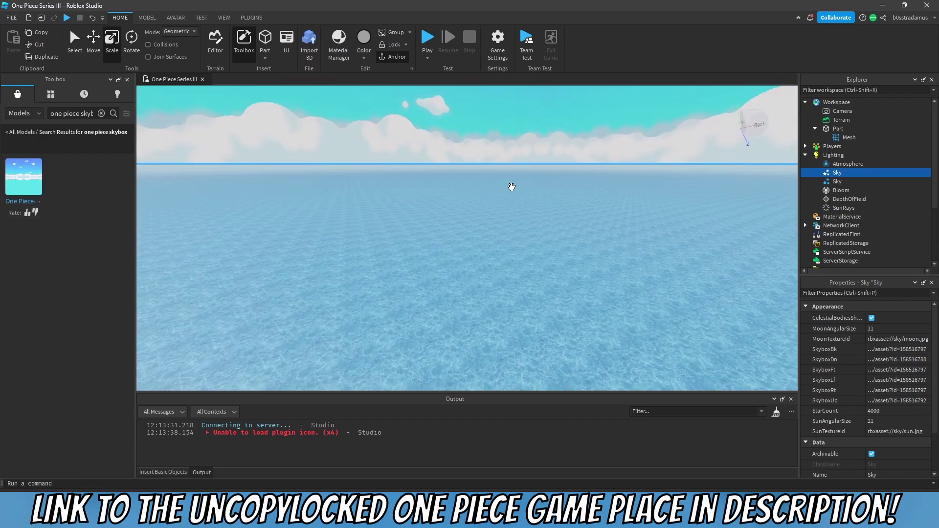
right_click_drag(512, 186, 513, 193)
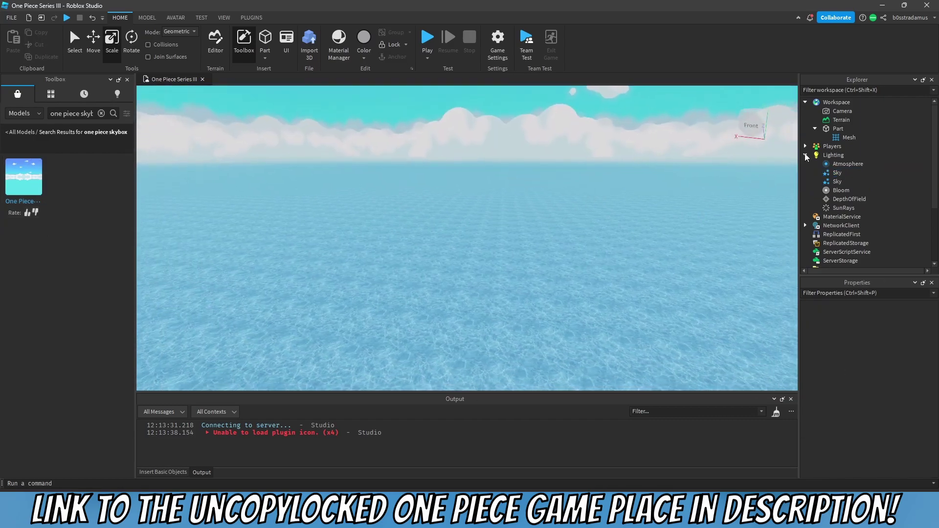
Set the ocean slab part's BrickColor to Pastel blue-green.
left_click(837, 129)
left_click(888, 317)
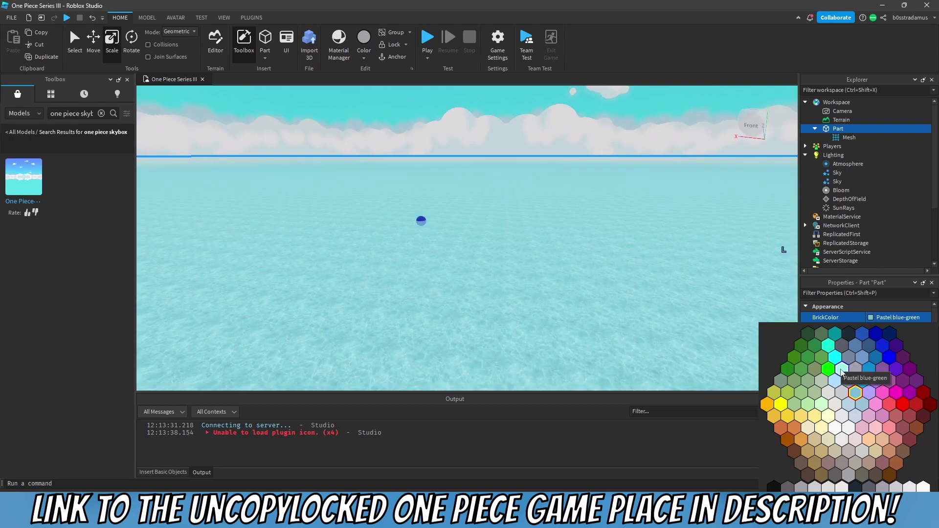
left_click(842, 371)
left_click(653, 174)
right_click_drag(654, 173, 654, 174)
right_click_drag(467, 228, 443, 228)
Search the Toolbox models for "thousand sunny" and insert the second Thousand Sunny ship model into the place.
triple_click(93, 114)
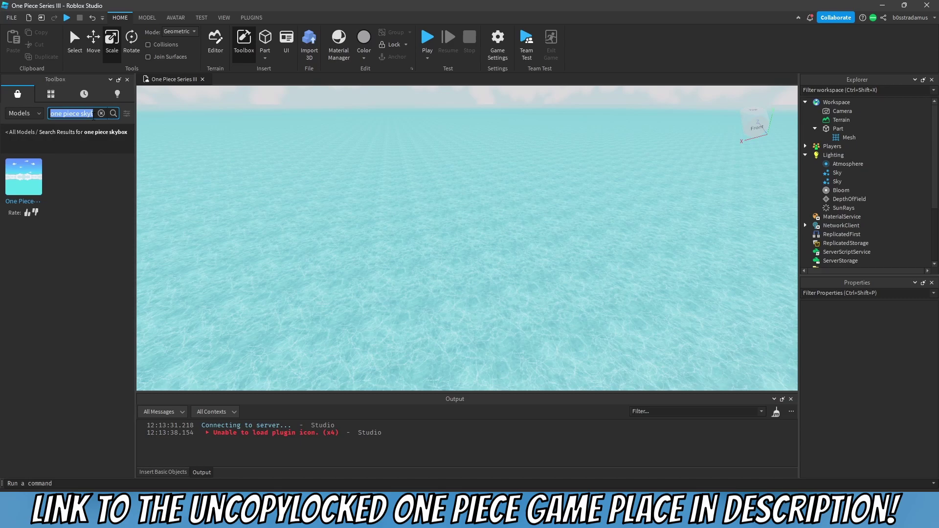
type("thousand sunny")
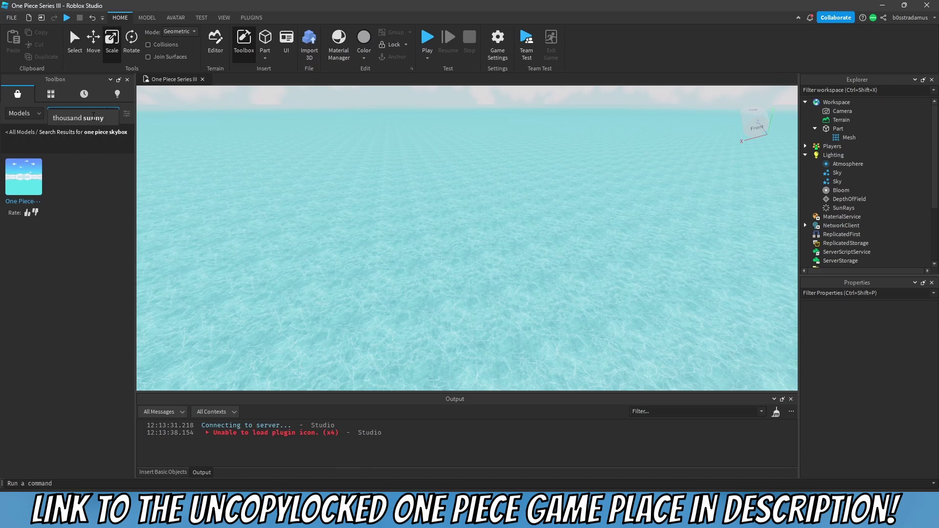
left_click(93, 118)
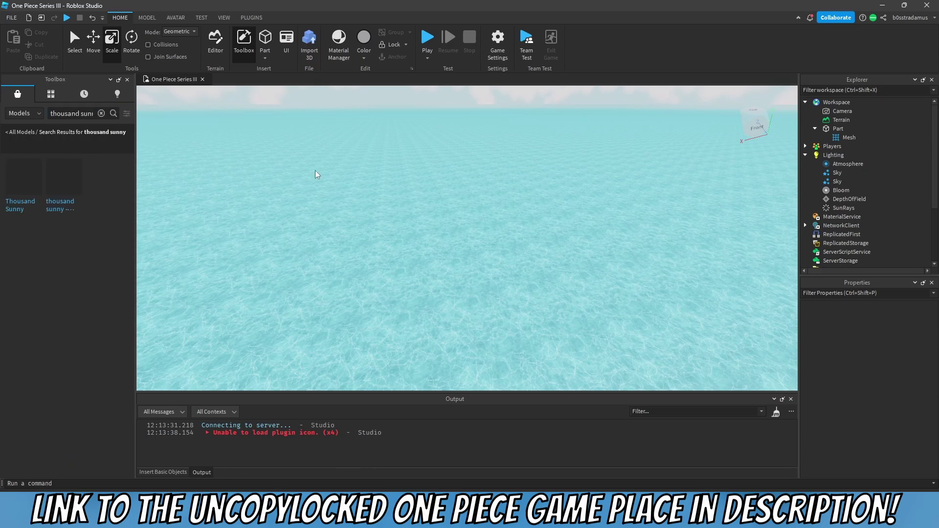
right_click_drag(342, 169, 342, 180)
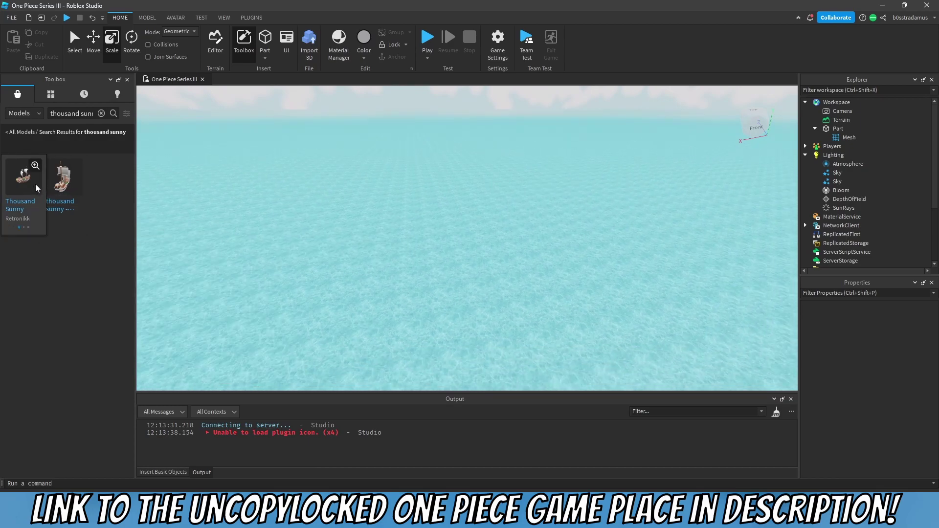
left_click(62, 178)
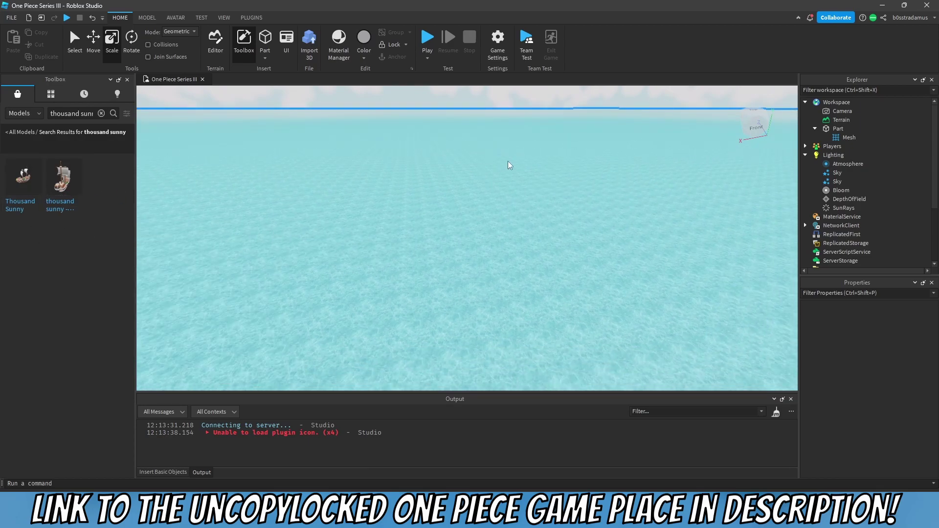
scroll(572, 173, "down", 10)
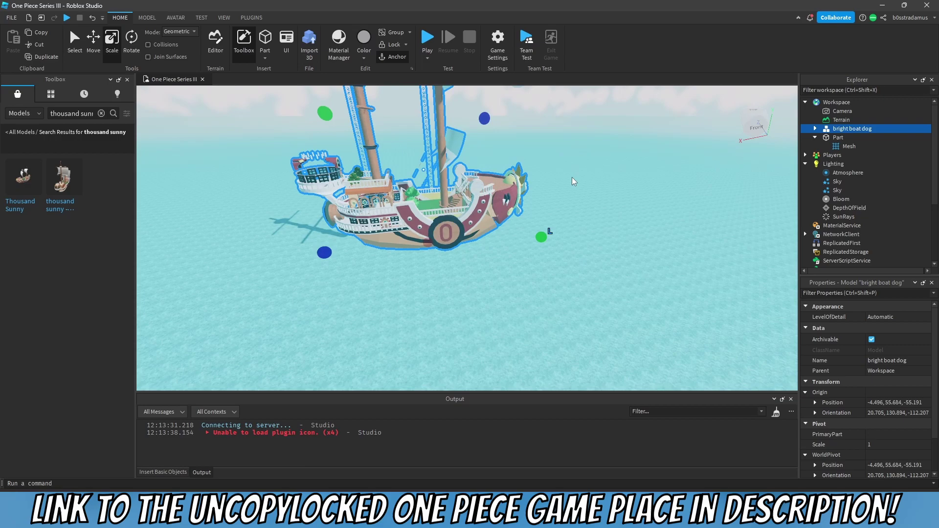
key("w")
right_click_drag(572, 177, 550, 168)
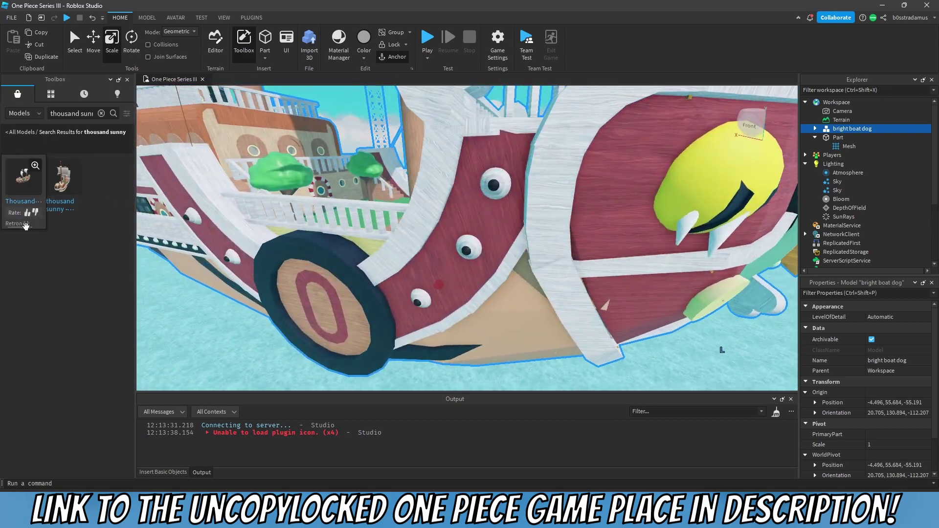
Search the Toolbox models for the One Piece Skybox again.
triple_click(75, 114)
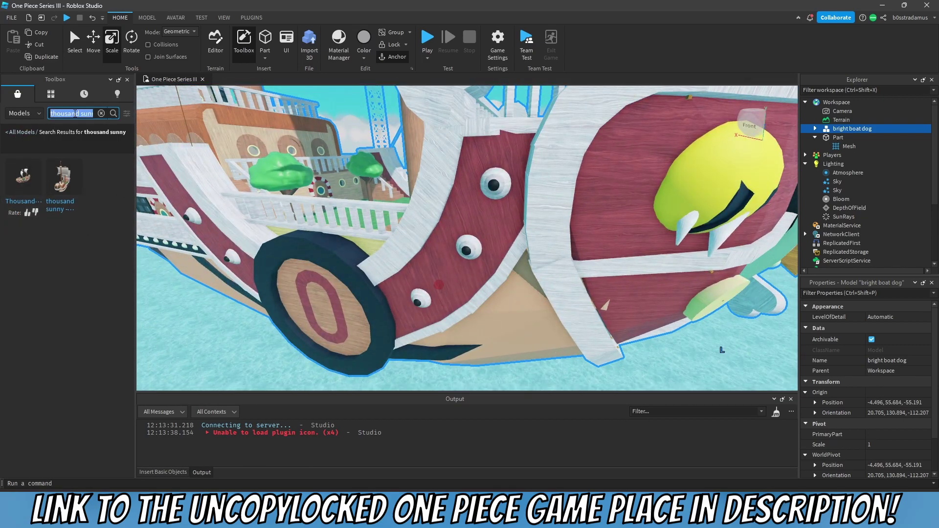
type("one piece skybox")
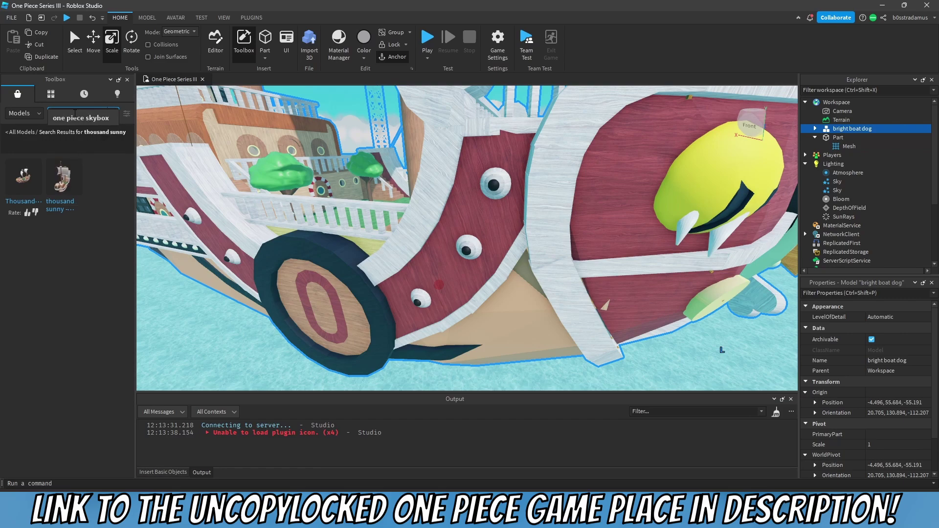
type("ybox")
key("Return")
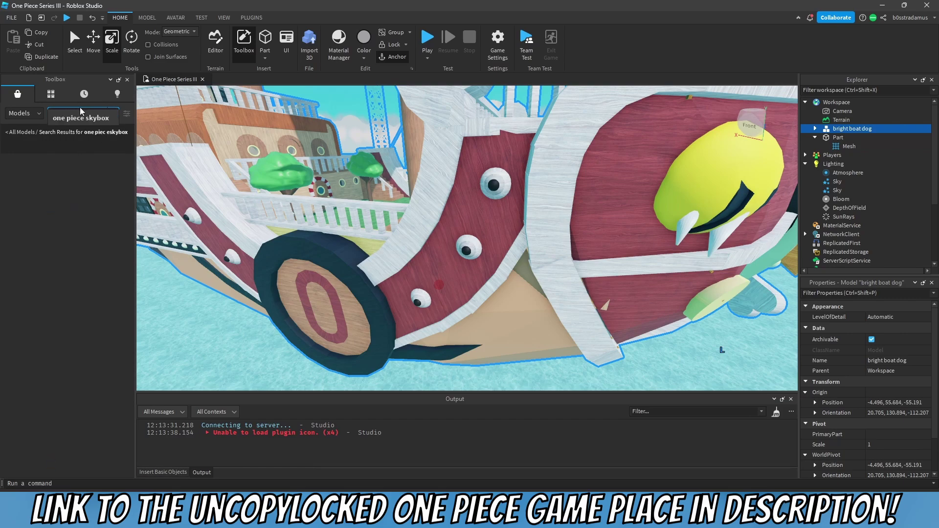
left_click(80, 109)
key("BackSpace")
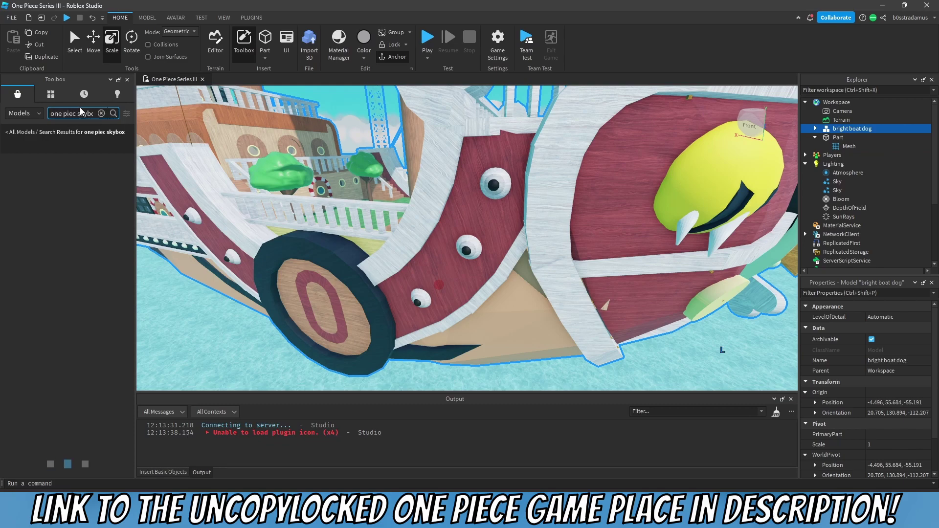
key("Return")
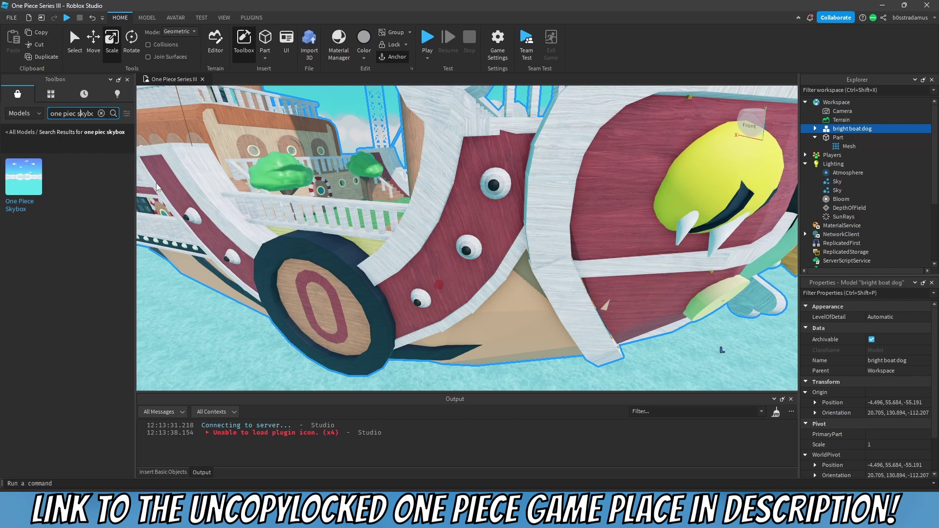
Lower the ship model so its hull sits in the ocean surface, at a position of about -4.5, 41.5, -47.
right_click_drag(313, 225, 323, 215)
key("s")
key("a")
left_click(94, 38)
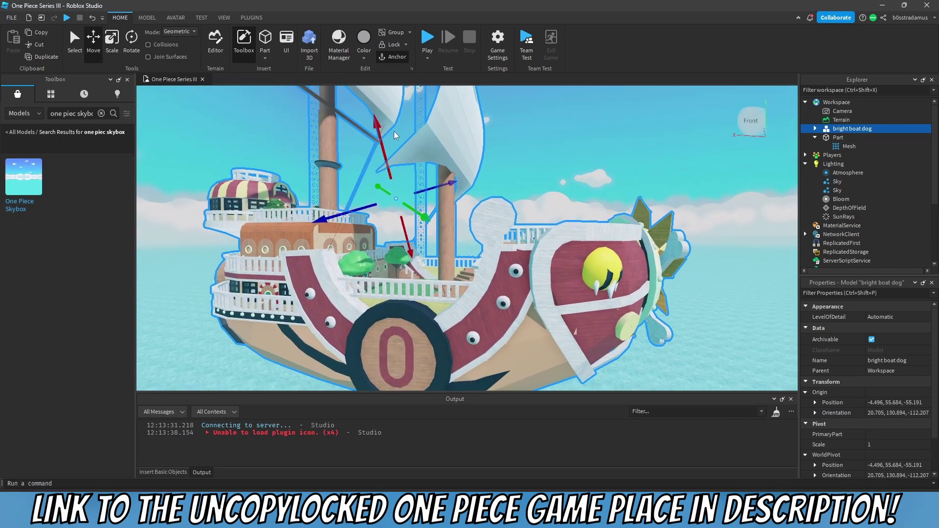
left_click_drag(386, 120, 402, 134)
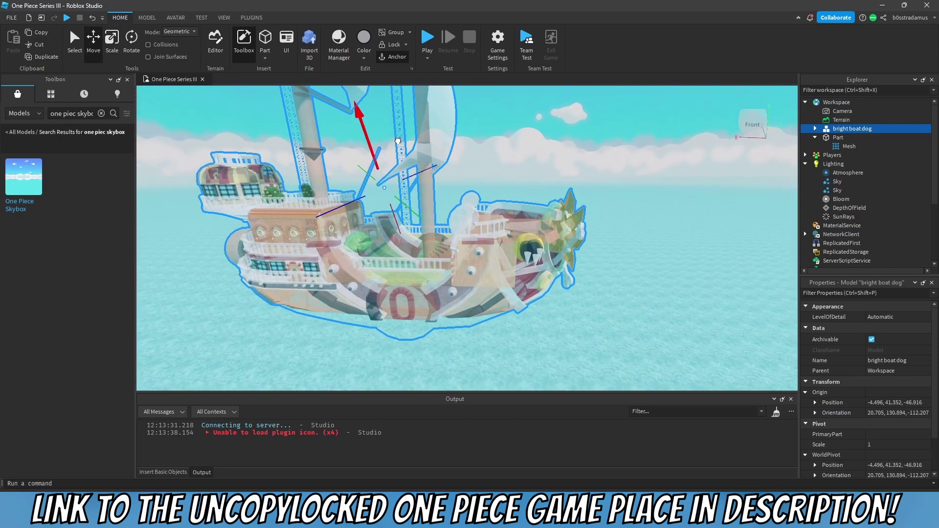
left_click(629, 145)
Examine the ship from several sides and check how its hull sits in the water.
right_click_drag(629, 146, 624, 151)
key("w")
left_click(444, 196)
key("d")
right_click_drag(444, 197, 416, 168)
left_click(641, 177)
key("d")
right_click_drag(579, 216, 560, 200)
key("s")
key("w")
key("w")
key("w")
key("s")
key("w")
key("s")
key("s")
key("w")
key("s")
key("w")
left_click(561, 201)
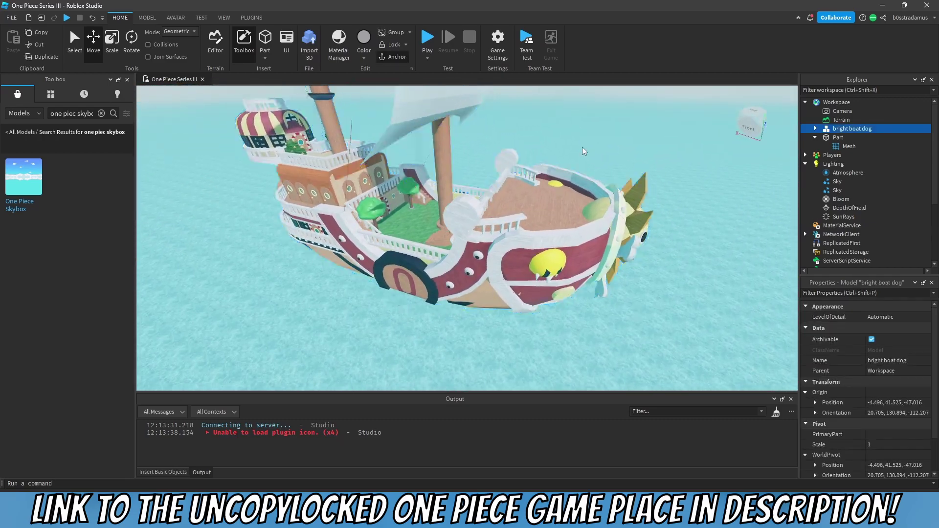
left_click(582, 148)
key("w")
right_click_drag(582, 148, 596, 187)
key("s")
key("d")
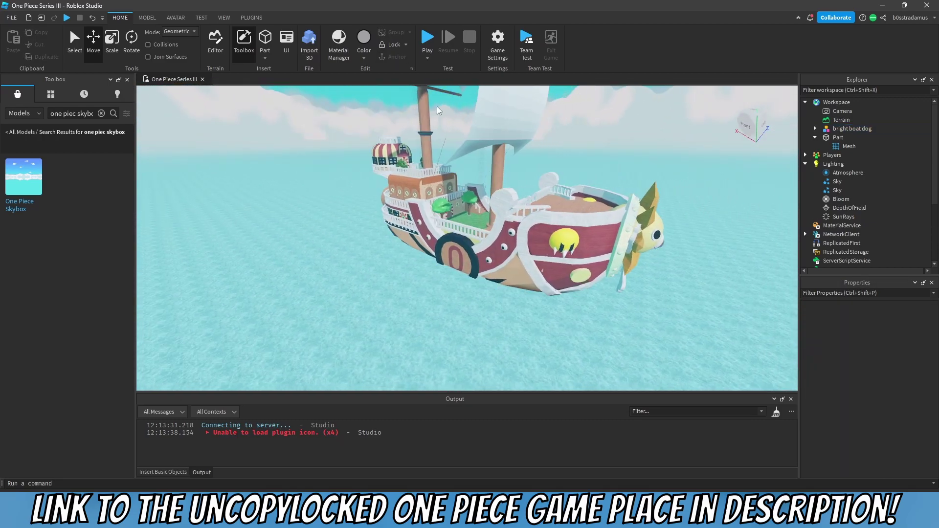
key("e")
Turn on Anchored for the ocean slab part.
left_click(468, 200)
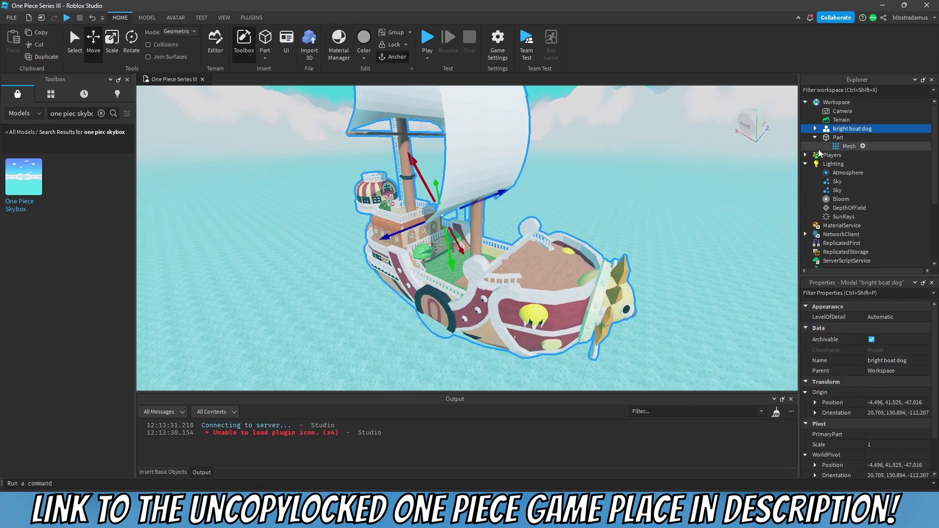
left_click(828, 139)
scroll(875, 366, "down", 5)
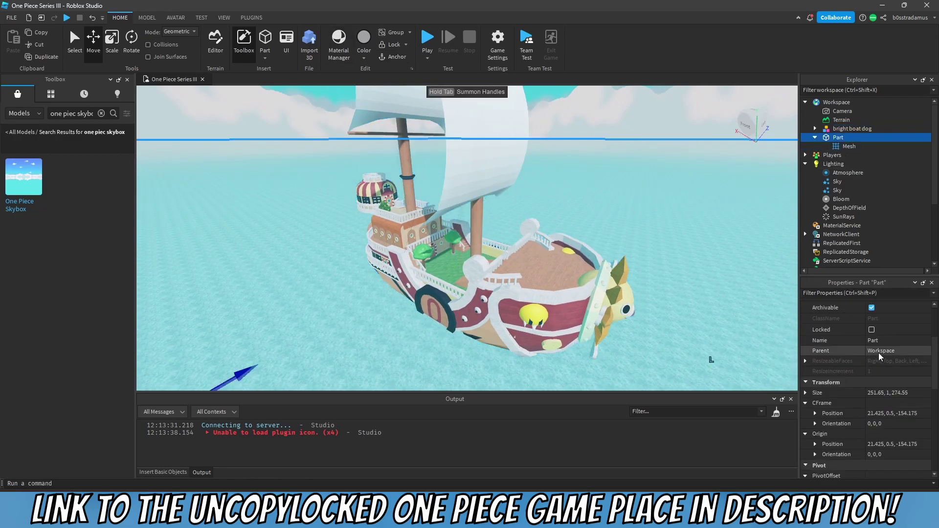
left_click(871, 371)
left_click(608, 196)
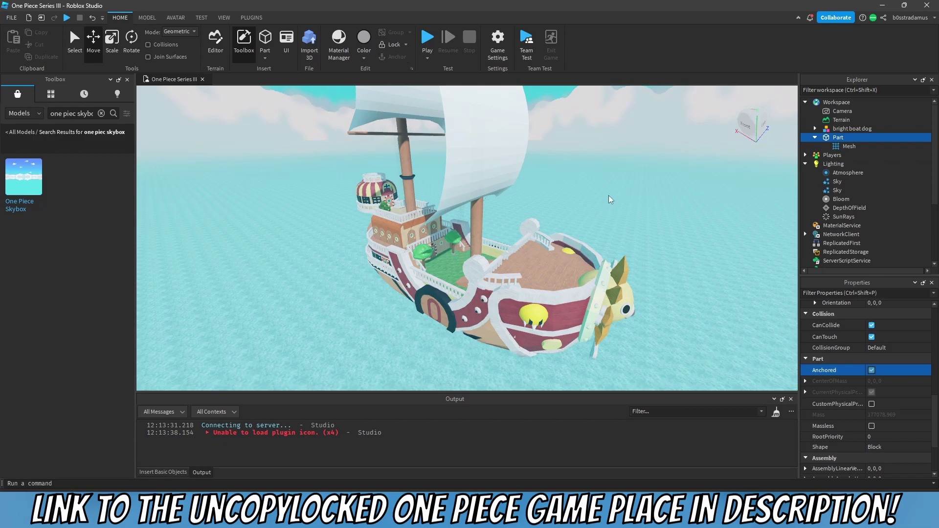
Examine the ship's cabins and the round lookout platform on top of its striped tower.
key("a")
right_click_drag(608, 196, 848, 272)
key("w")
scroll(572, 234, "up", 3)
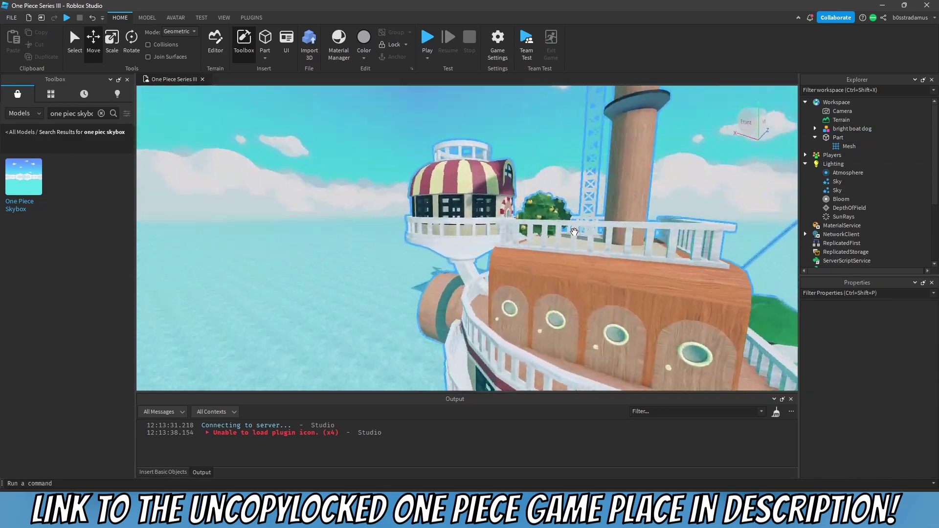
right_click_drag(574, 232, 590, 235)
key("w")
key("d")
key("a")
key("w")
key("s")
key("w")
key("s")
key("s")
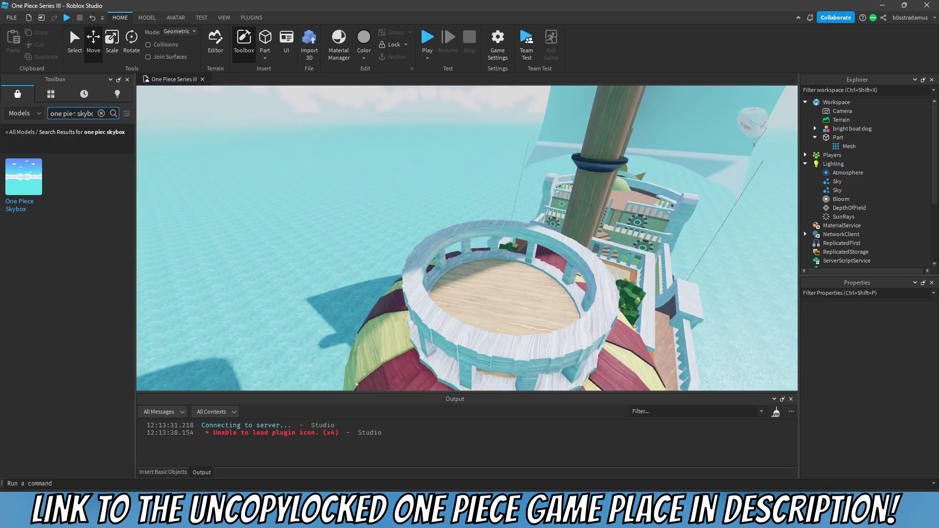
Search the Toolbox models for "luffy" with the striped tower's lookout platform in view.
type("luffy")
key("Return")
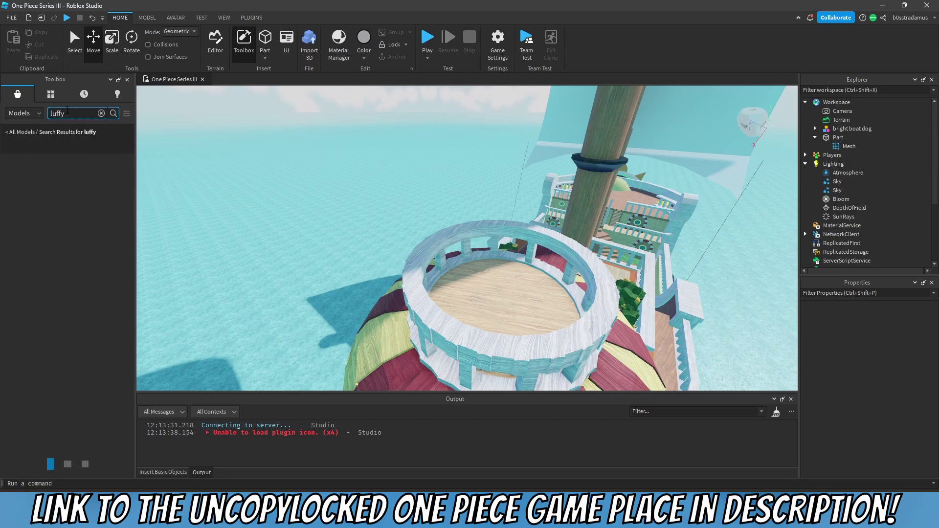
right_click_drag(324, 176, 325, 177)
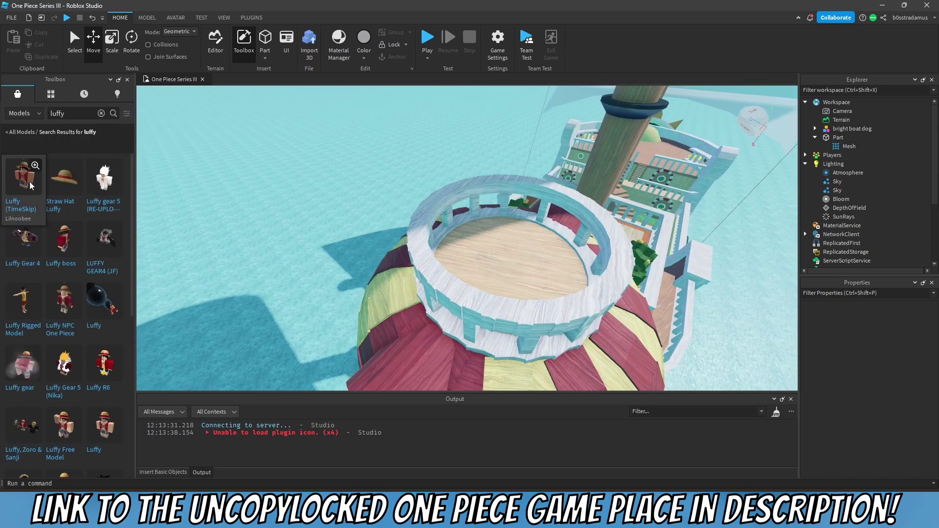
left_click(31, 185)
right_click(825, 130)
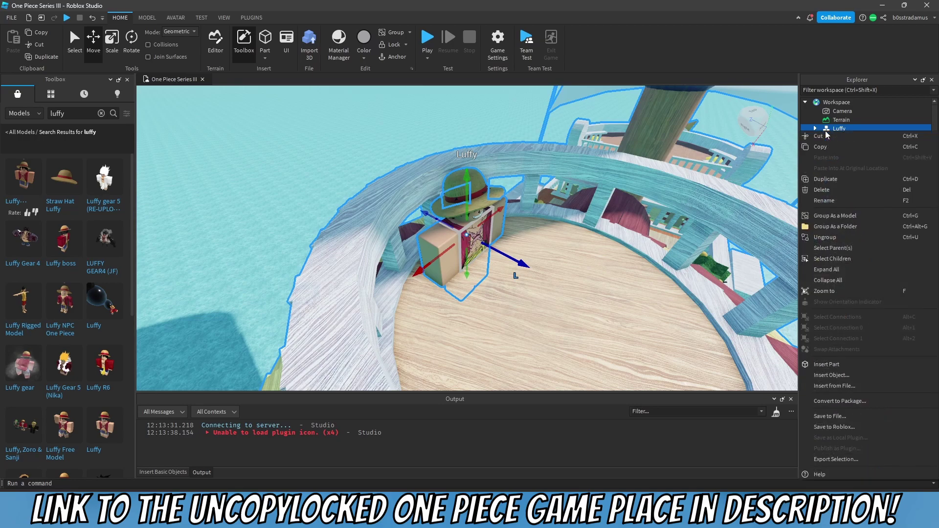
left_click(829, 190)
Insert the Luffy R6 model on the lookout platform and rotate it to about -90° around the vertical axis.
mouse_move(89, 318)
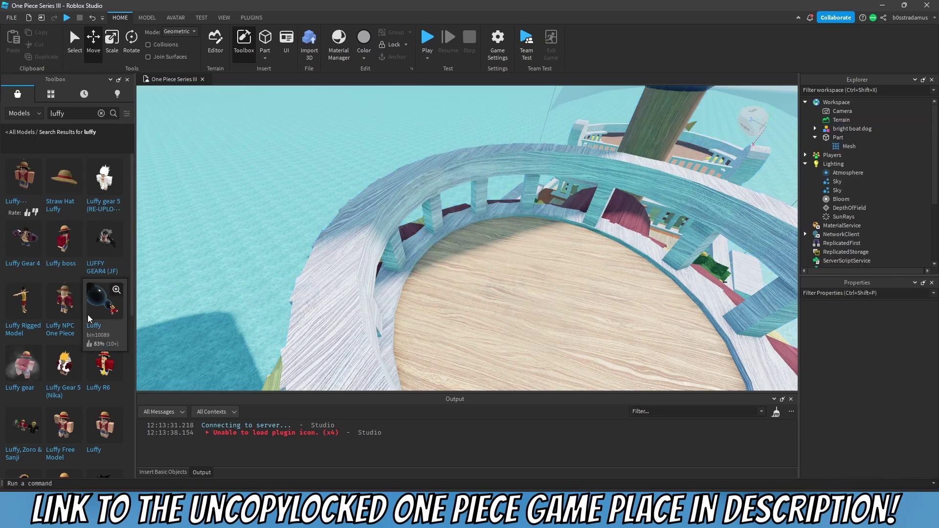
mouse_move(62, 241)
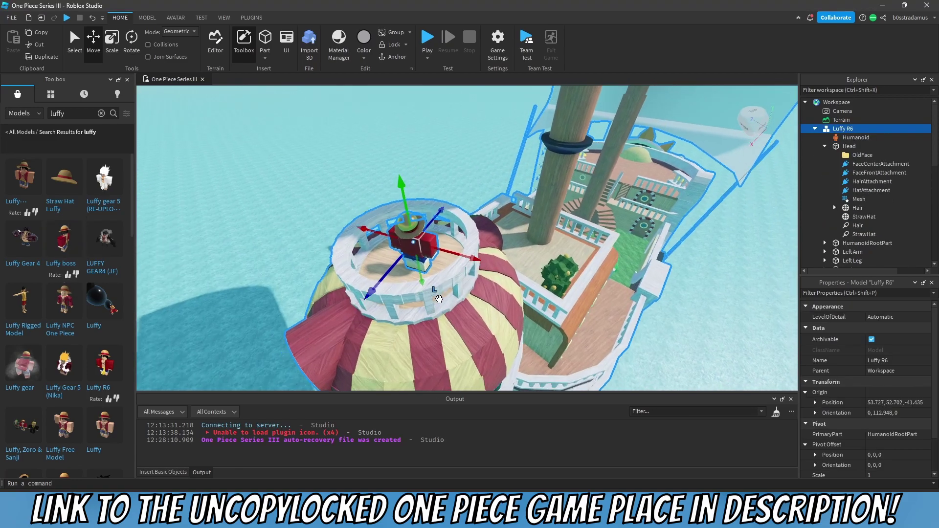
right_click_drag(401, 242, 417, 242)
key("ctrl+4")
left_click_drag(461, 292, 387, 272)
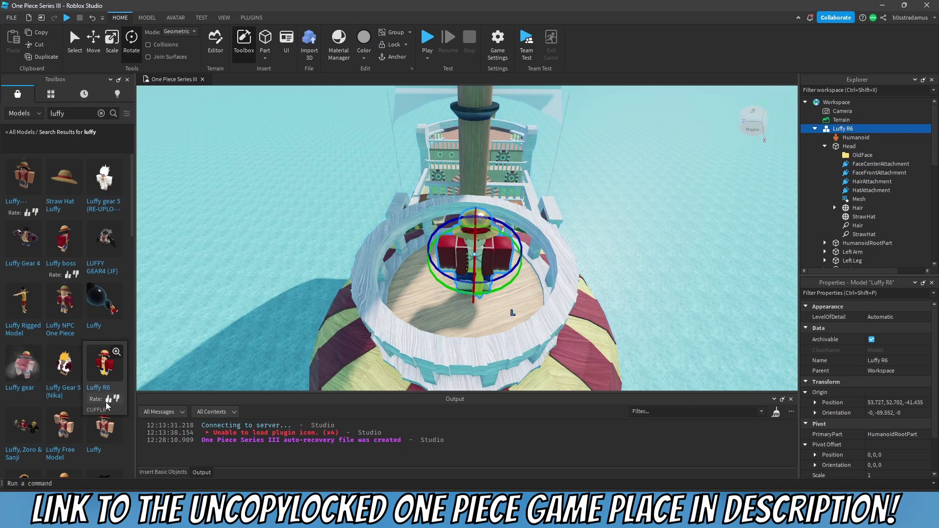
Move the Luffy R6 model to the platform's outer railing and raise it to about 59.8, 54.5, -41.5.
right_click_drag(313, 293, 406, 259)
key("a")
left_click(98, 58)
left_click_drag(548, 246, 558, 255)
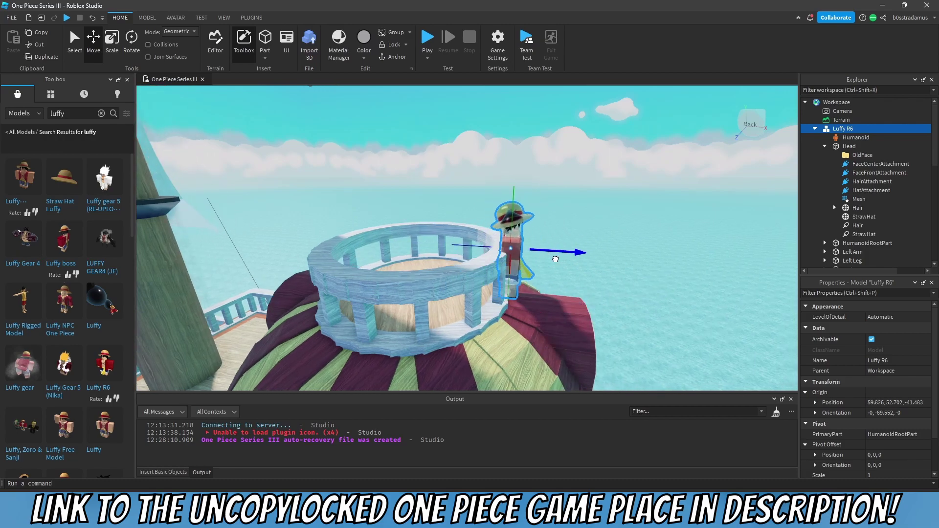
right_click_drag(655, 234, 624, 229)
left_click_drag(656, 200, 664, 153)
key("a")
right_click_drag(652, 215, 622, 239)
key("d")
key("e")
Rotate the Luffy R6 model's Left Leg forward and angle it sideways into a sitting pose on the railing.
left_click(133, 51)
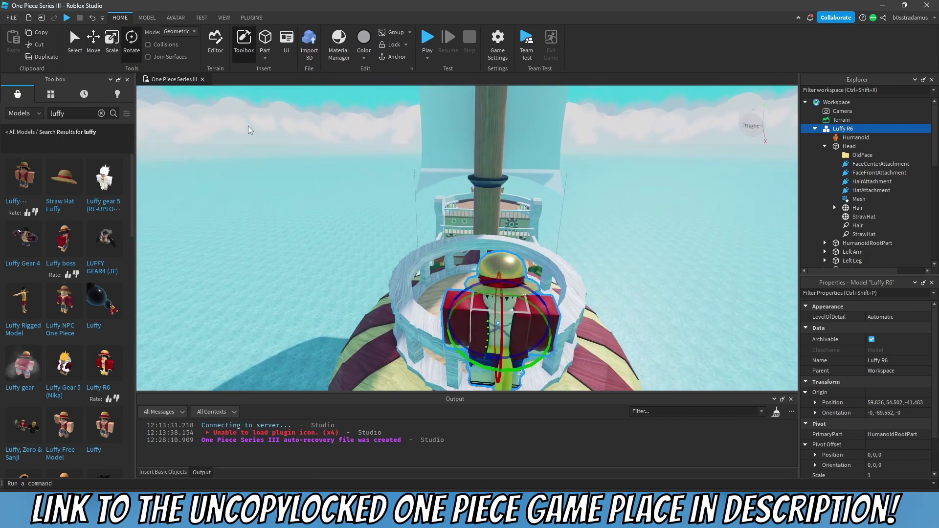
right_click_drag(398, 203, 406, 230)
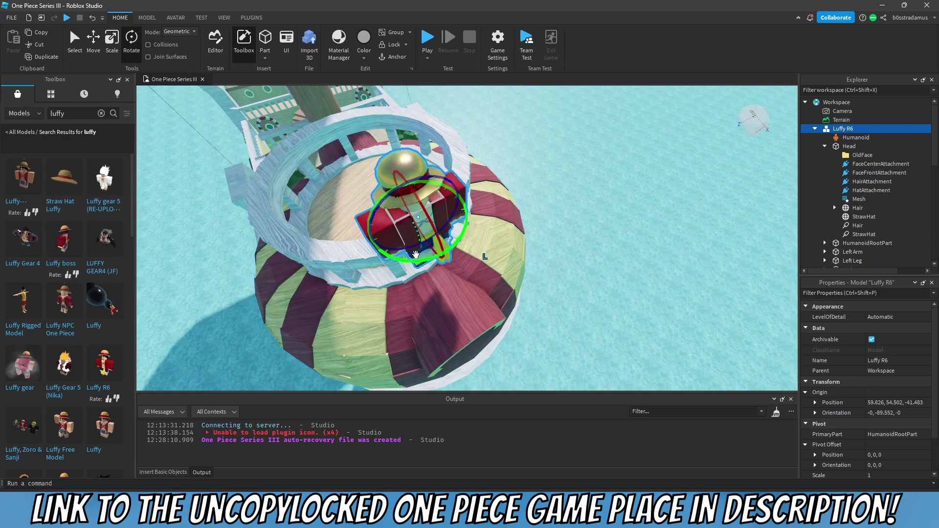
left_click(825, 146)
left_click(851, 157)
right_click_drag(401, 196, 399, 185)
key("w")
left_click(847, 172)
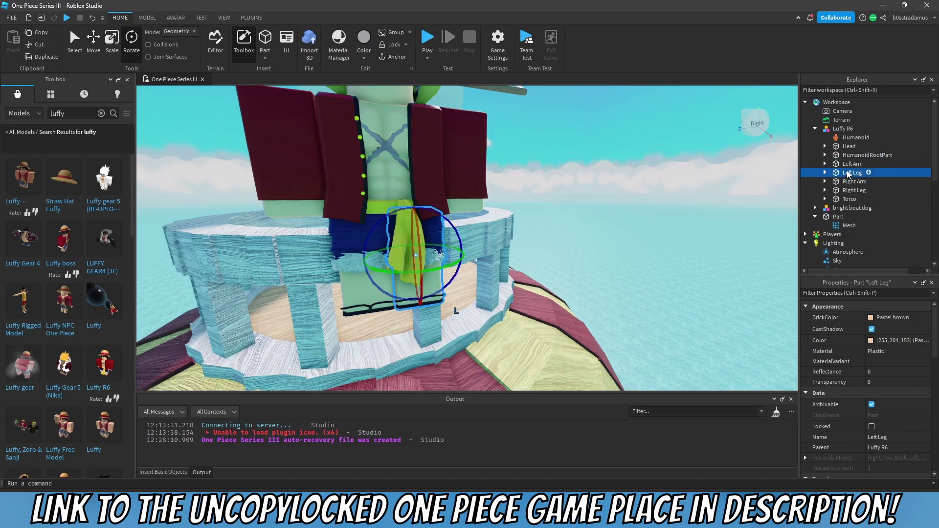
key("a")
right_click_drag(438, 244, 446, 237)
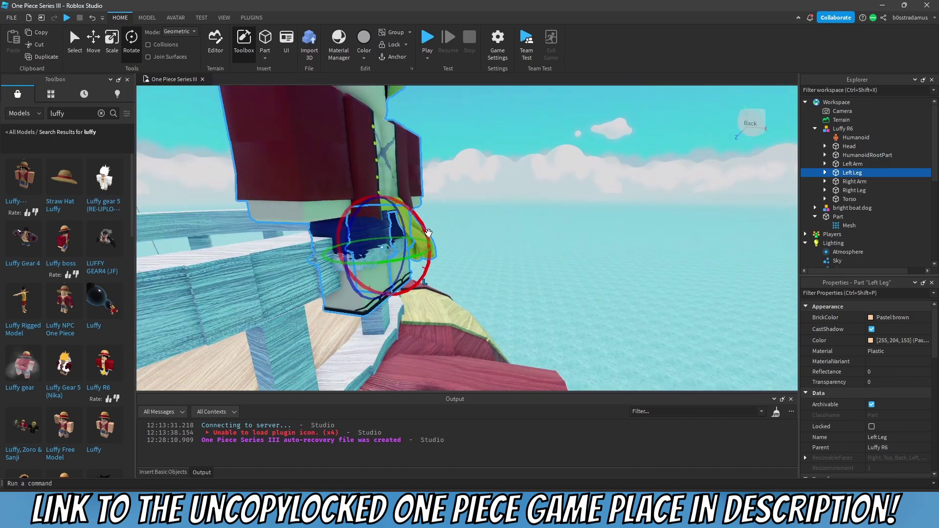
left_click_drag(427, 230, 418, 204)
left_click_drag(376, 169, 374, 169)
right_click_drag(334, 156, 333, 161)
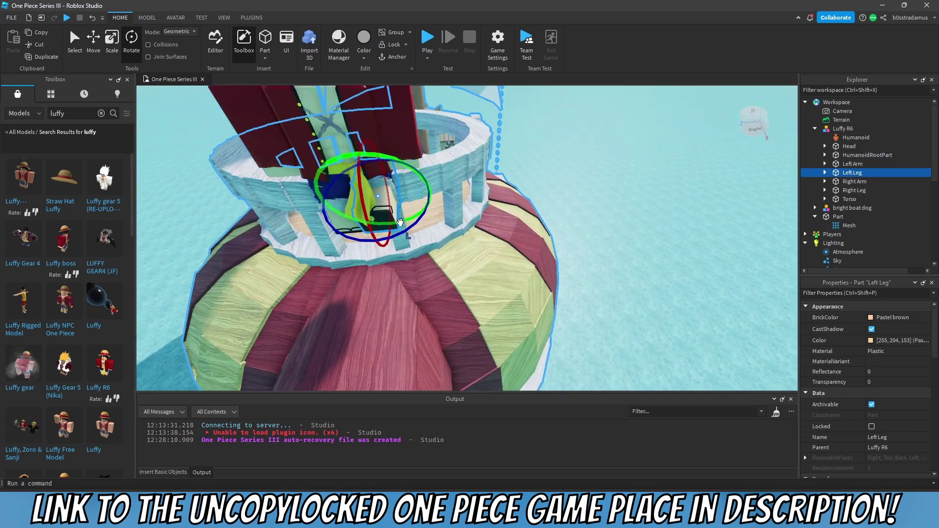
left_click_drag(398, 237, 354, 188)
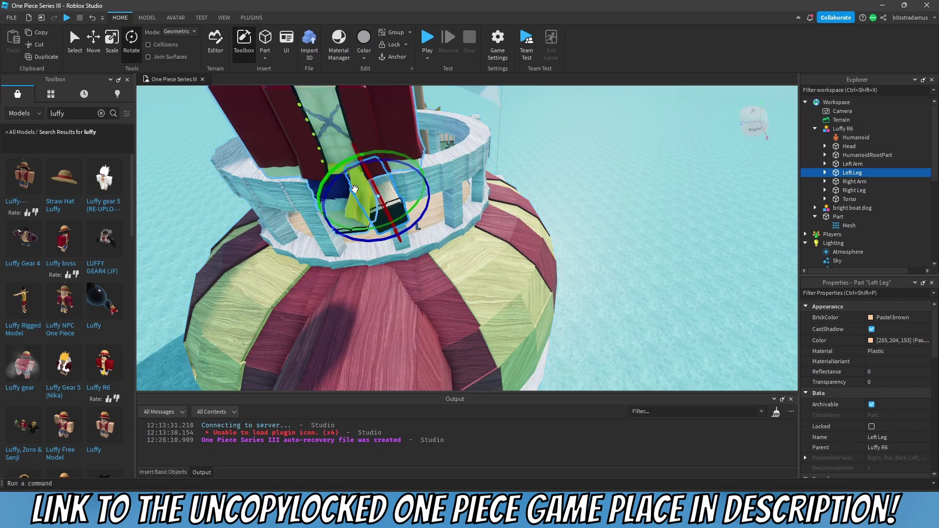
Move the Luffy R6 model's Left Leg outward and upward to meet the hip on the railing.
left_click(95, 50)
left_click_drag(419, 181, 432, 177)
right_click_drag(435, 179, 471, 206)
left_click_drag(449, 228, 441, 185)
right_click_drag(442, 185, 461, 187)
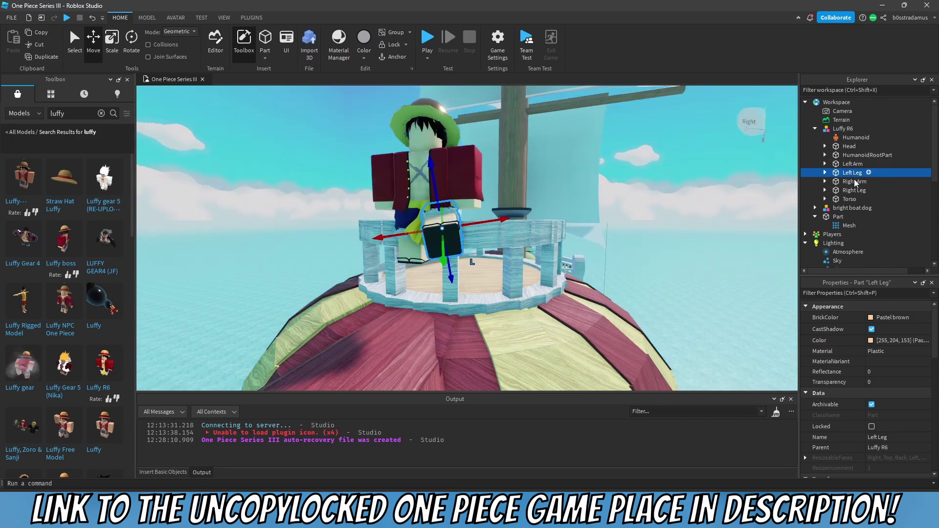
Rotate the Luffy R6 model's Right Leg forward and angle it sideways into a sitting pose.
left_click(854, 193)
left_click(132, 43)
scroll(386, 186, "up", 5)
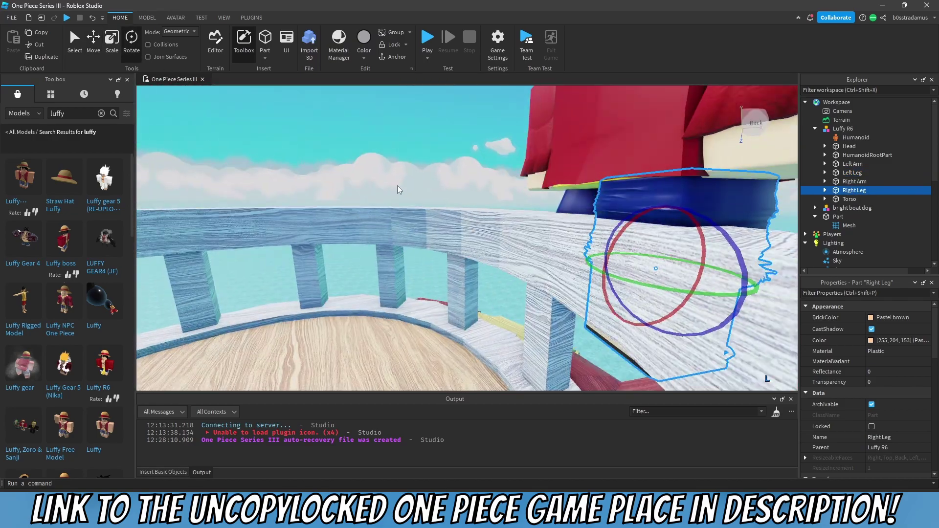
right_click_drag(397, 186, 462, 197)
scroll(462, 197, "down", 3)
scroll(462, 197, "up", 3)
left_click_drag(479, 248, 428, 192)
right_click_drag(428, 192, 528, 250)
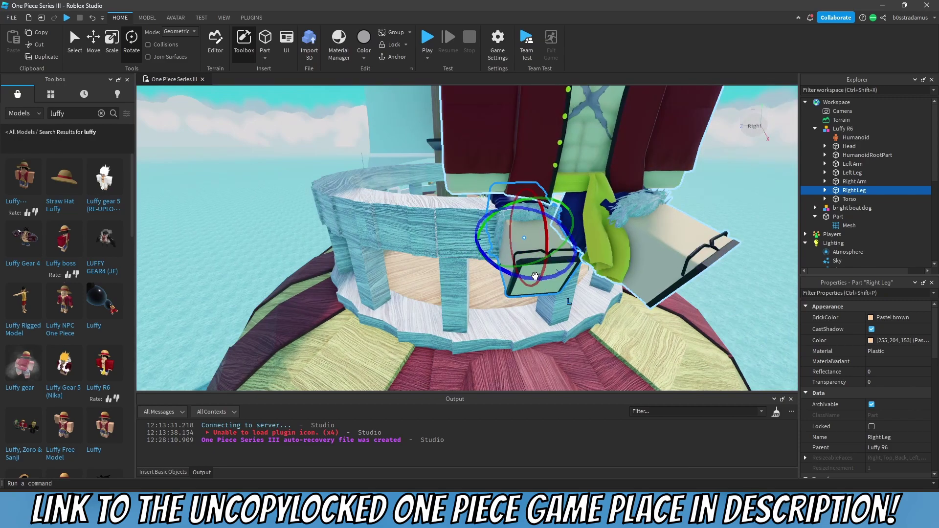
left_click_drag(532, 277, 487, 270)
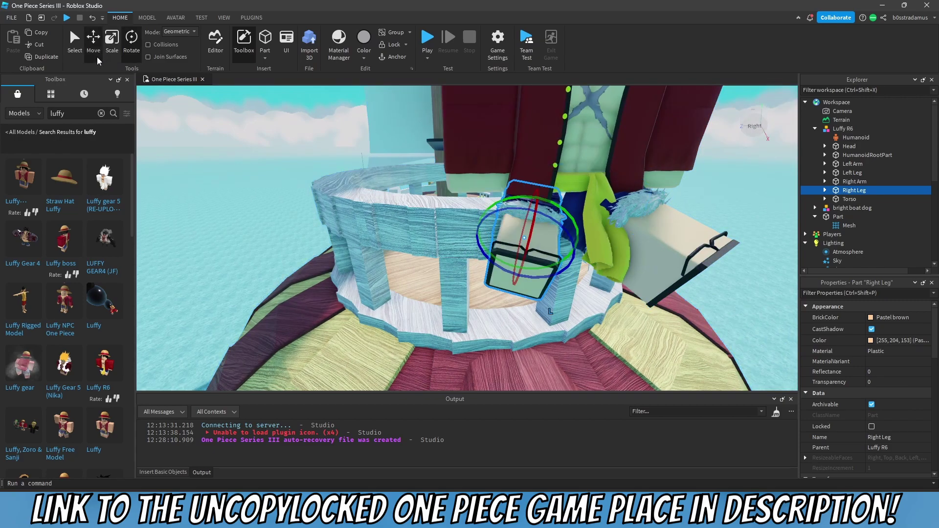
Move the Right Leg up and forward to the hip, over the outer edge of the railing.
left_click(98, 57)
right_click_drag(514, 224, 436, 186)
left_click_drag(516, 215, 523, 196)
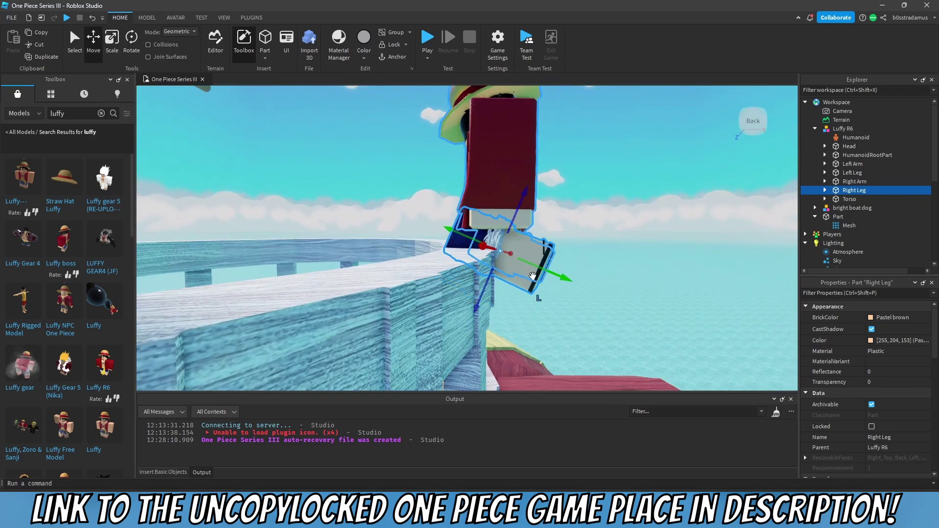
right_click_drag(538, 269, 606, 233)
left_click(591, 237)
key("e")
key("a")
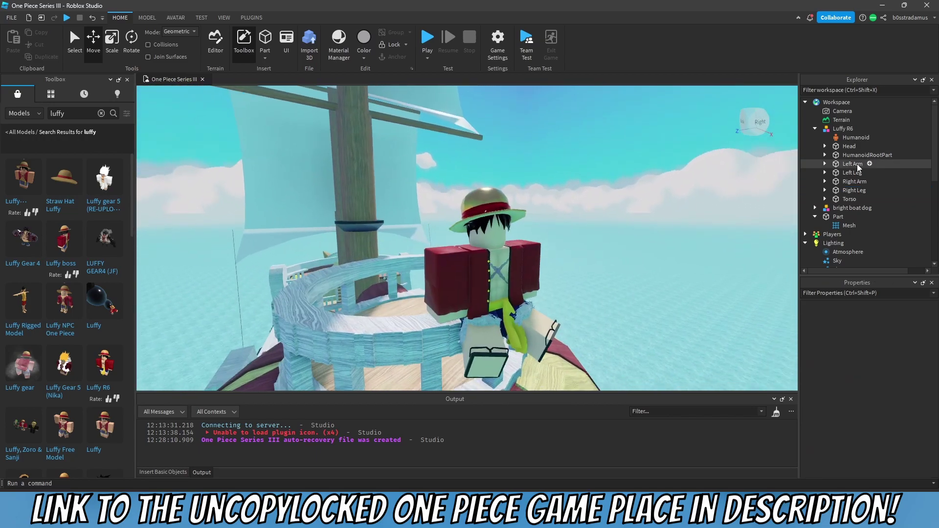
Rotate the Luffy R6 model's Left Arm so its hand swings backward toward the lookout platform.
left_click(853, 164)
left_click(131, 45)
key("d")
right_click_drag(533, 220, 509, 230)
key("a")
left_click_drag(511, 235, 512, 229)
right_click_drag(511, 230, 540, 229)
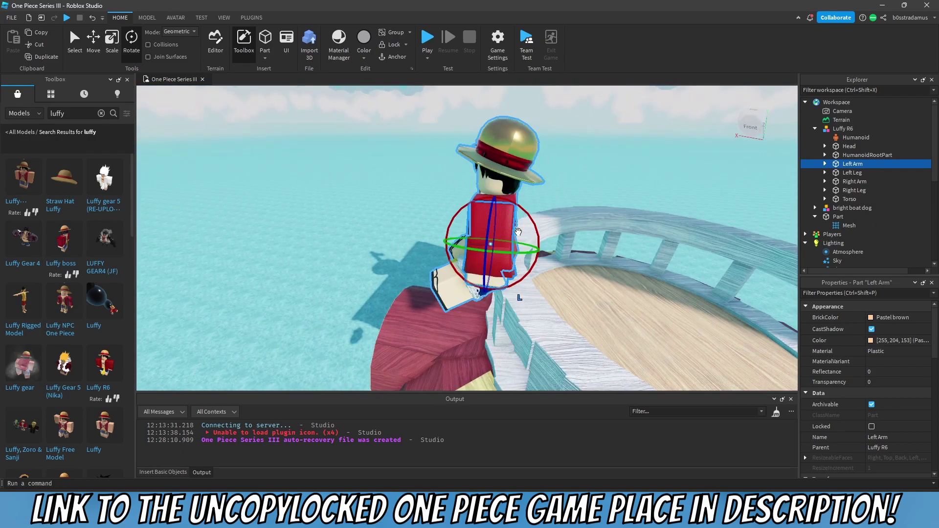
left_click_drag(541, 229, 540, 212)
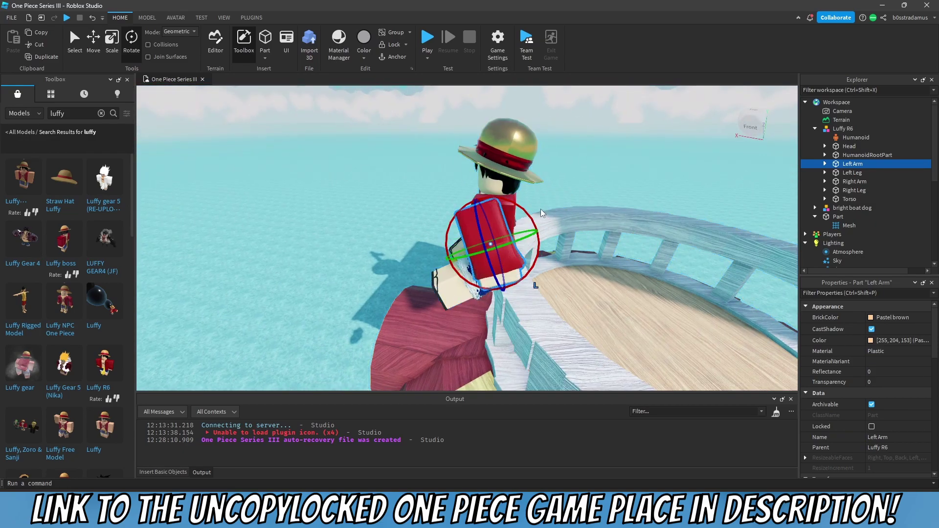
Move the Left Arm backward and down so that it leans on the railing behind the body.
left_click(90, 49)
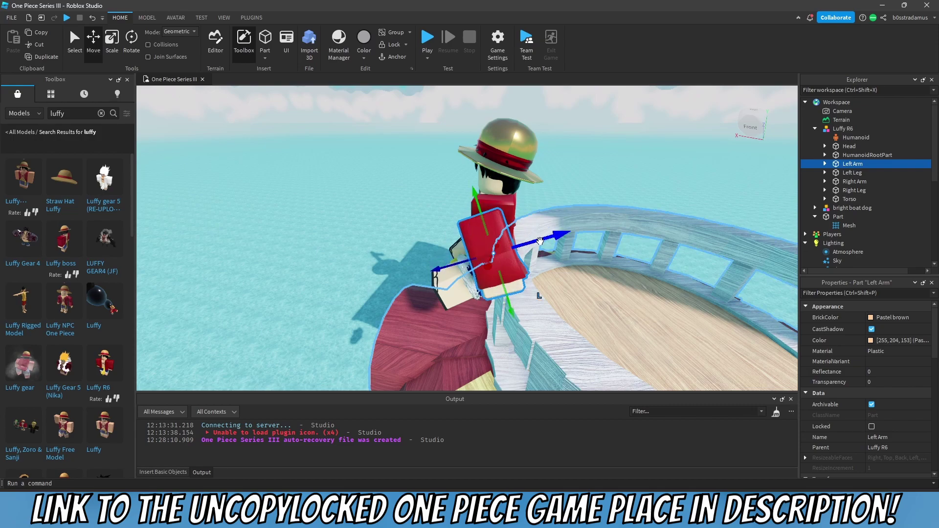
left_click_drag(540, 241, 551, 238)
left_click_drag(518, 293, 521, 305)
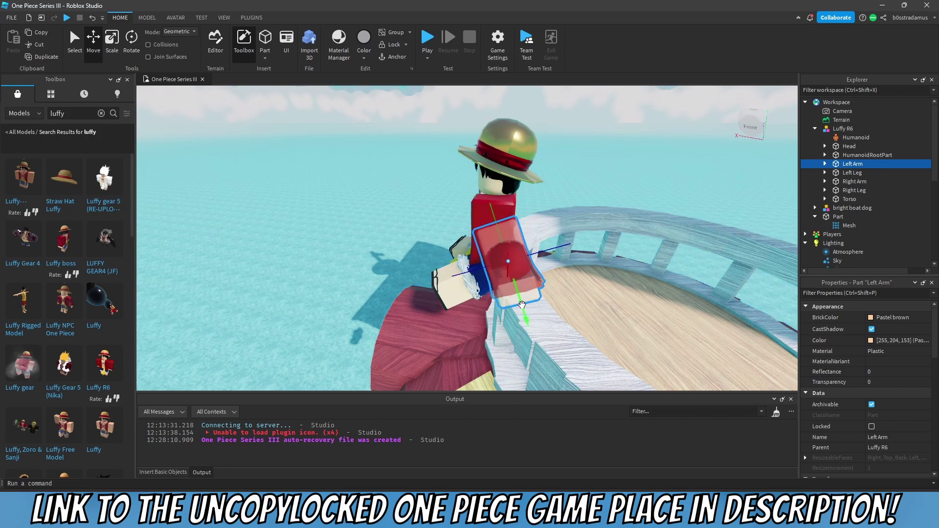
right_click_drag(522, 304, 655, 301)
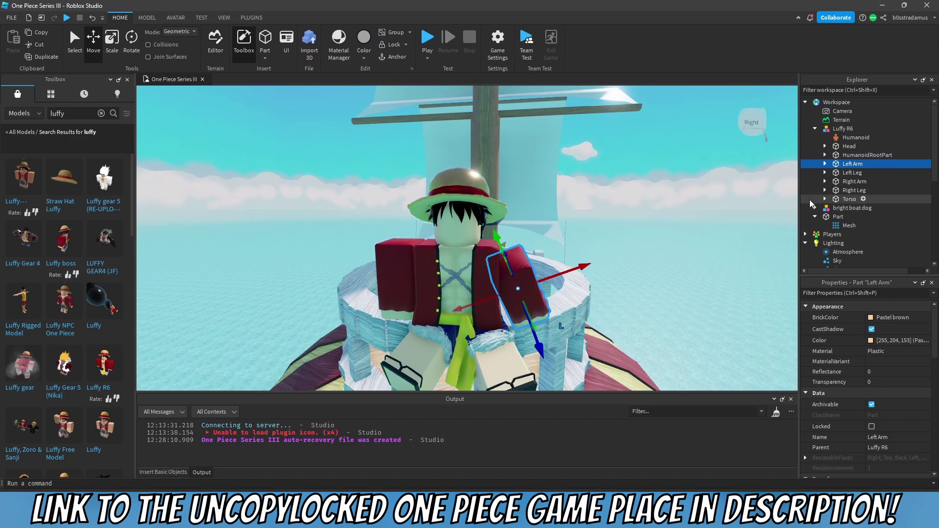
Rotate the Luffy R6 model's Right Arm backward to mirror the leaning Left Arm.
left_click(850, 181)
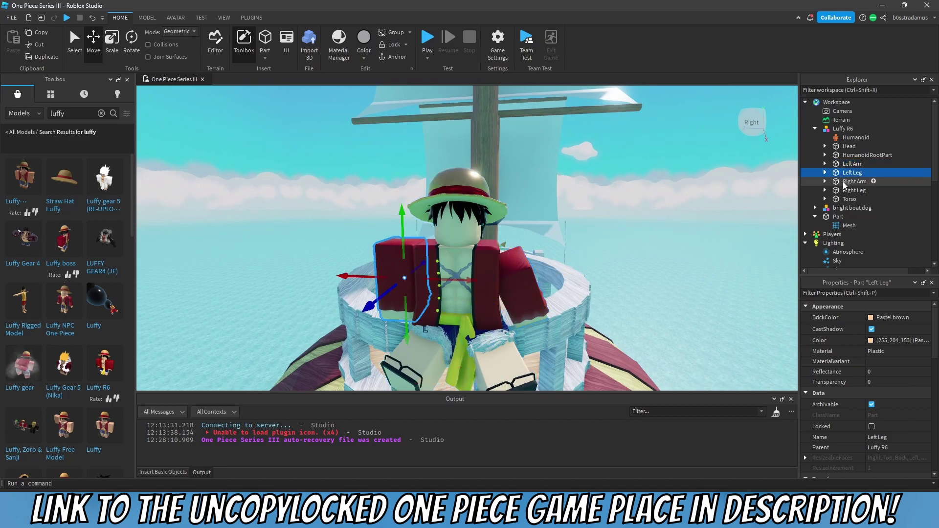
left_click(131, 52)
right_click_drag(508, 244, 536, 245)
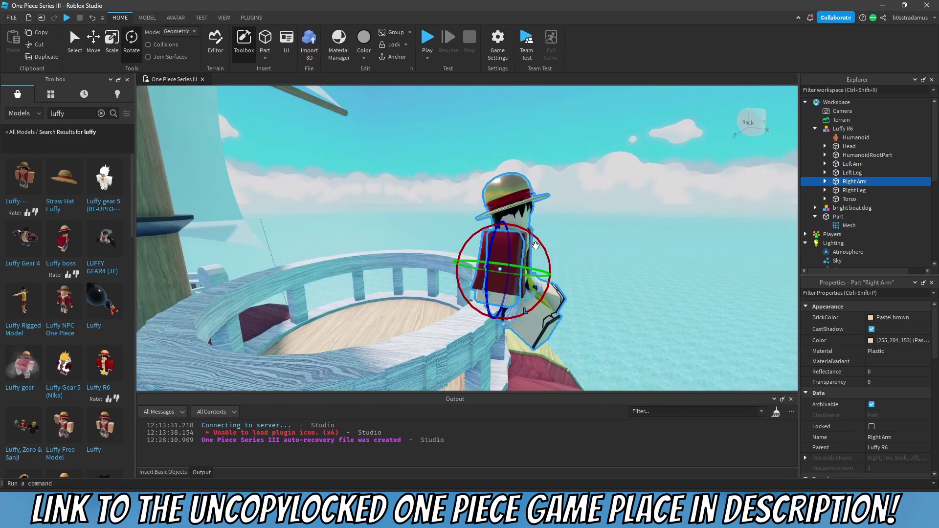
left_click_drag(542, 245, 548, 267)
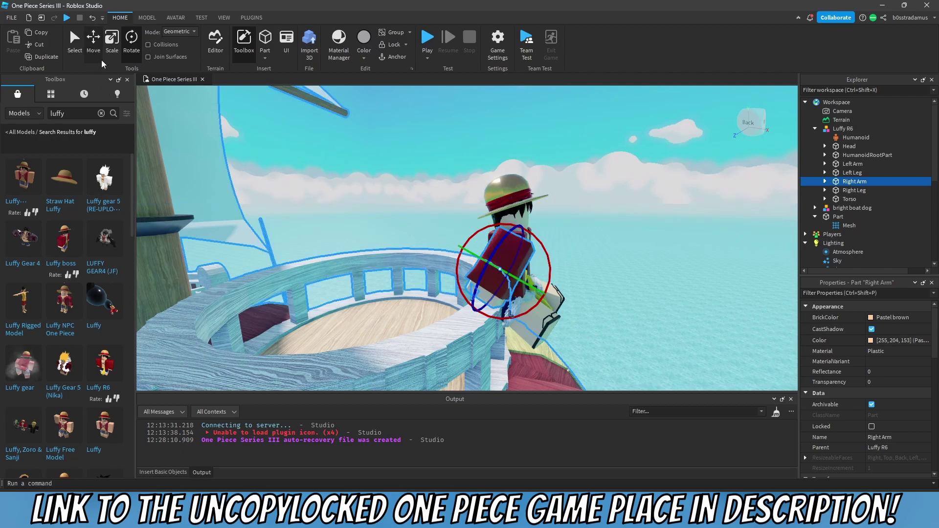
Move the Right Arm slightly to line it up with the shoulder and the railing, then deselect it.
left_click(102, 60)
mouse_move(513, 237)
left_mouse_down()
mouse_move(506, 261)
mouse_move(517, 244)
left_mouse_up()
key("d")
right_click_drag(586, 237, 553, 254)
left_click(585, 237)
scroll(586, 237, "down", 3)
scroll(424, 179, "up", 2)
right_click_drag(424, 178, 423, 171)
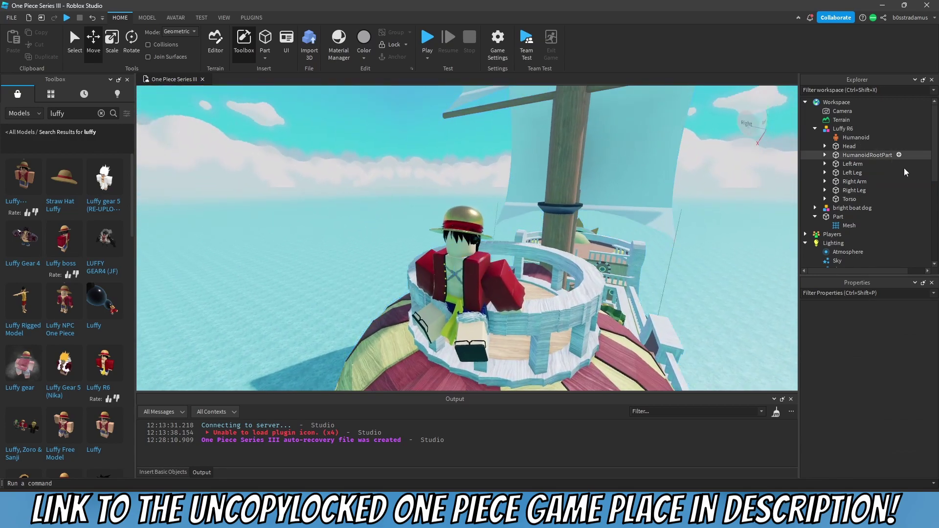
Tilt the Luffy R6 model's Head forward and shift it slightly forward over the torso.
left_click(847, 149)
left_click(132, 48)
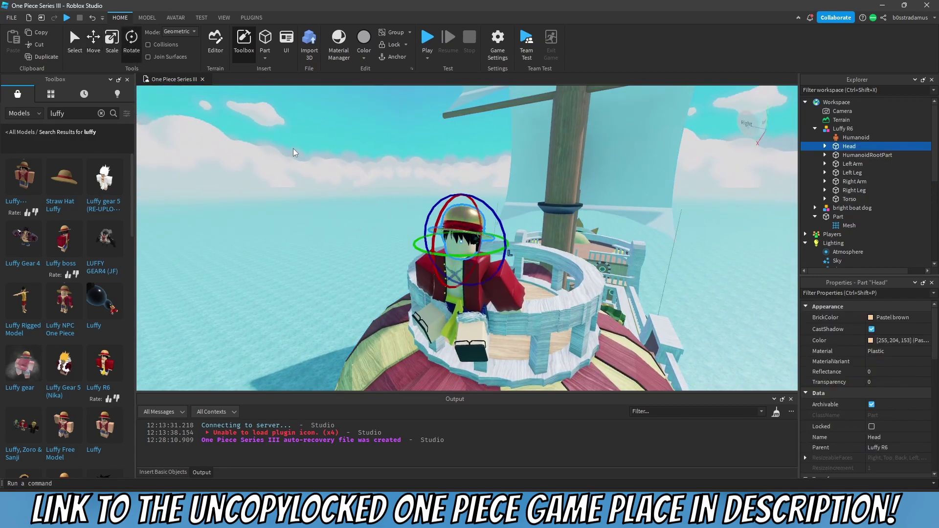
right_click_drag(521, 241, 519, 240)
key("d")
left_click_drag(489, 224, 484, 214)
left_click(93, 42)
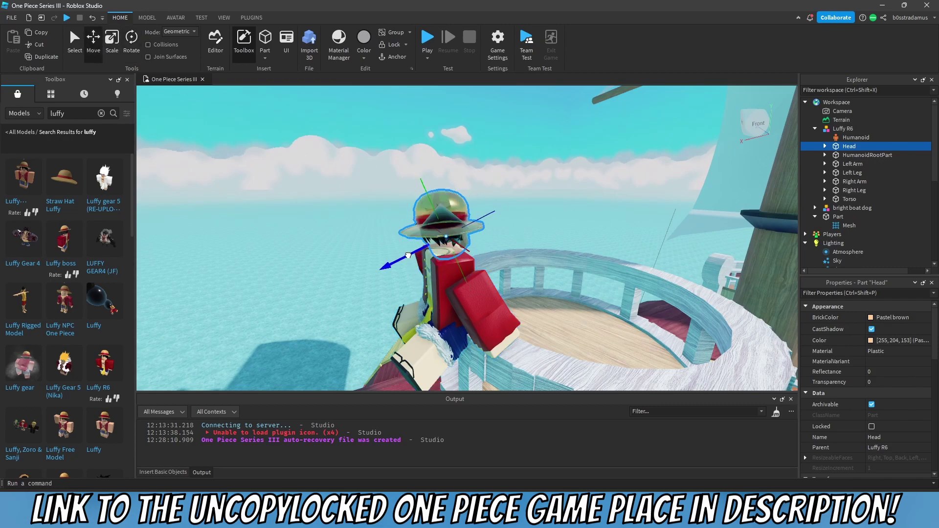
left_click(543, 197)
right_click_drag(545, 195, 542, 193)
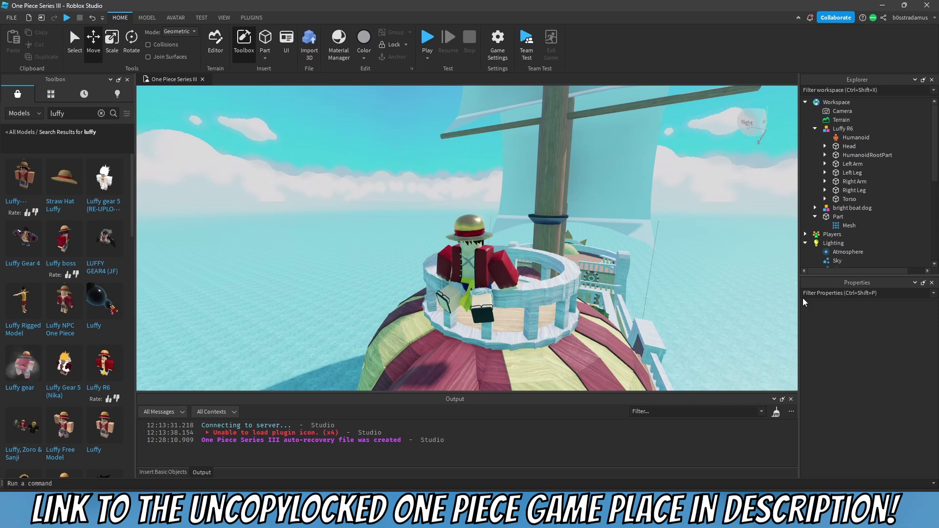
right_click_drag(706, 256, 695, 252)
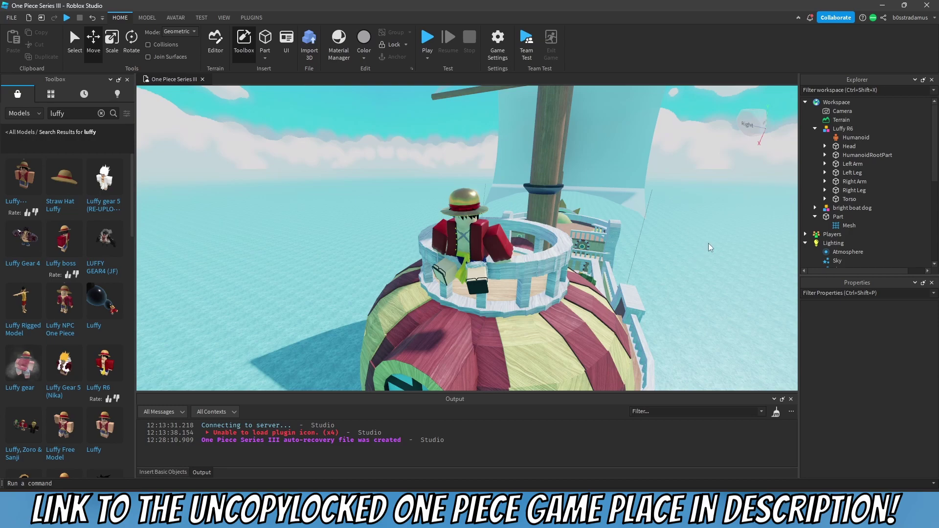
Collapse Luffy R6, bright boat dog, Part and Lighting in the object hierarchy.
left_click(815, 130)
left_click(815, 137)
left_click(816, 146)
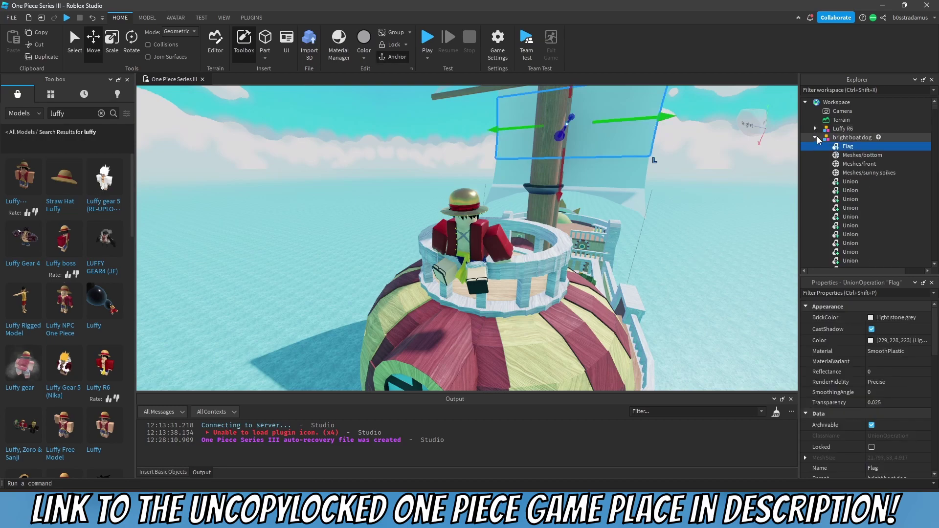
left_click(815, 137)
left_click(816, 145)
left_click(693, 174)
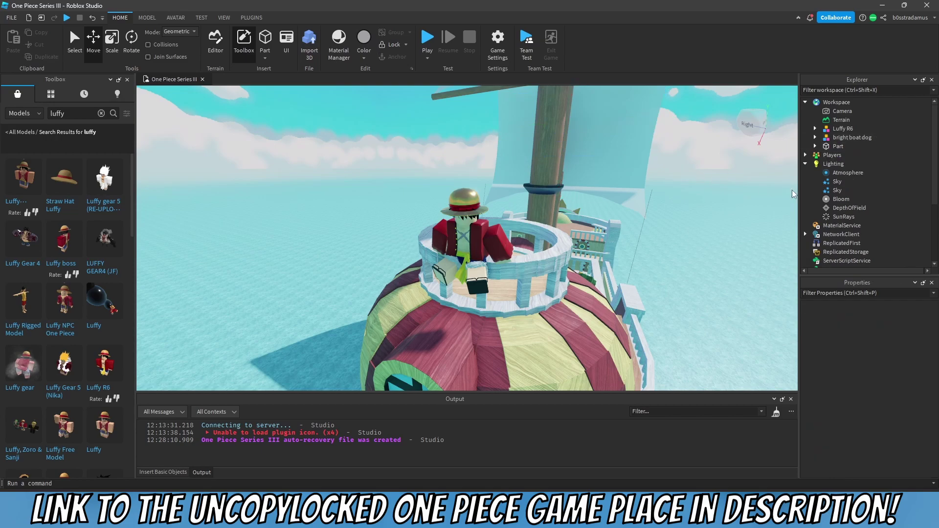
left_click(806, 164)
scroll(826, 174, "down", 2)
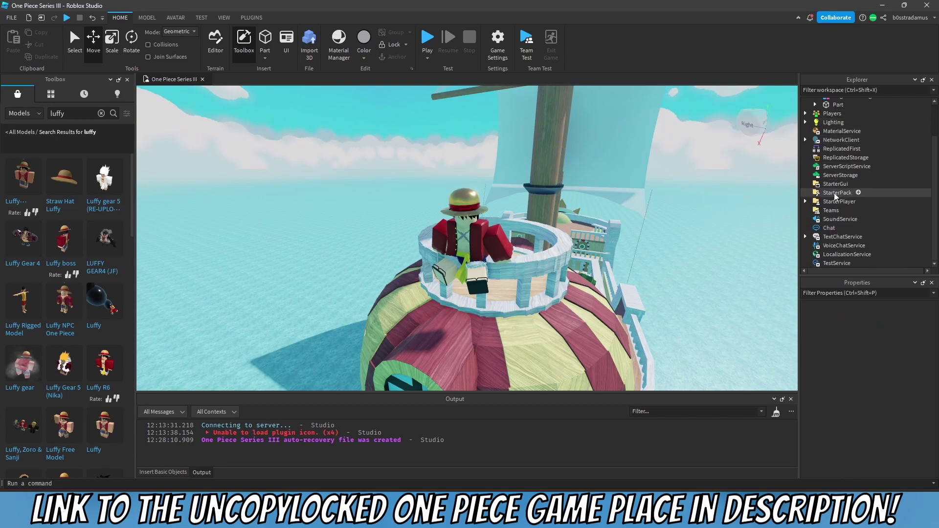
Add a Script to ServerScriptService and select all of its default code.
right_click(832, 166)
left_click(831, 410)
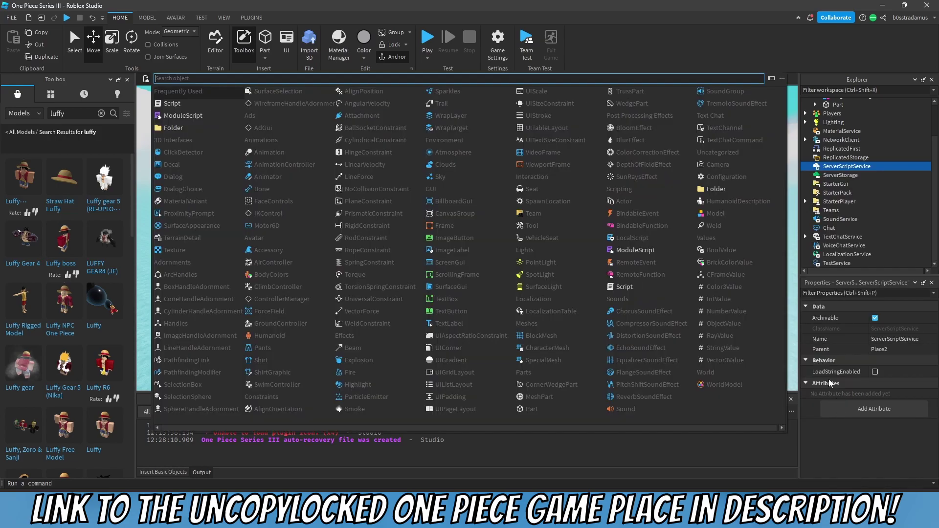
type("ser")
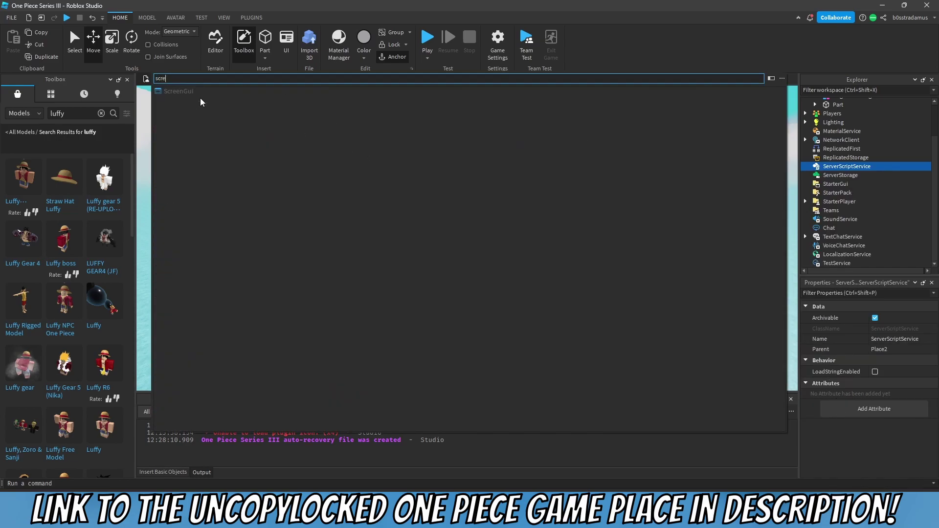
key("BackSpace")
key("BackSpace")
type("cr")
left_click(178, 96)
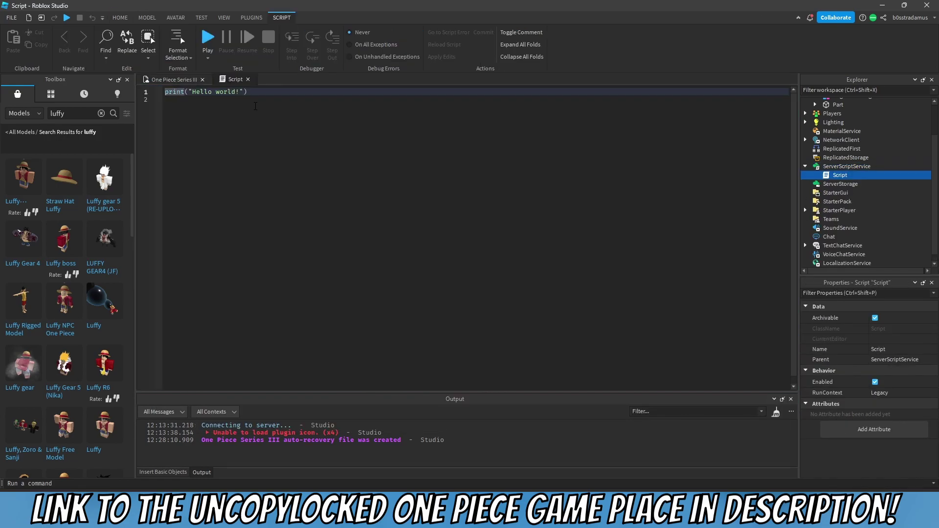
key("ctrl+a")
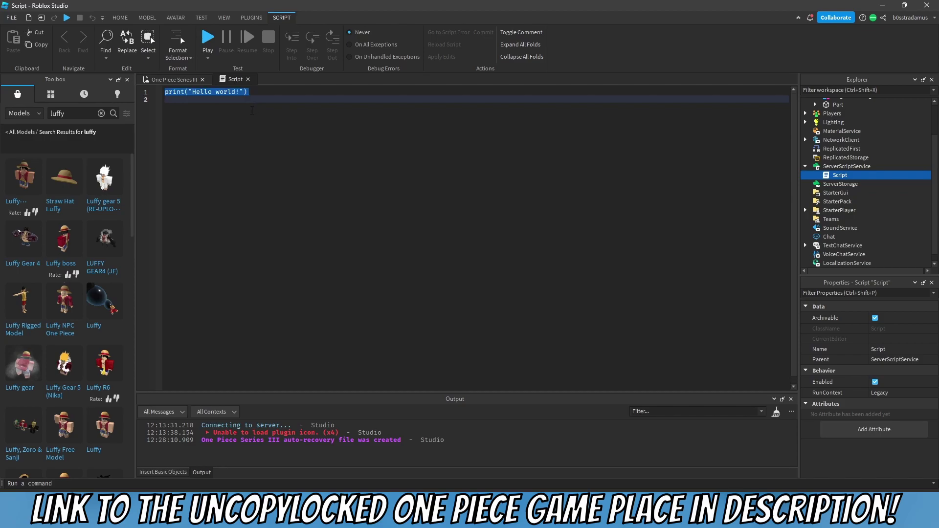
Review the Game Settings pages, including Permissions, Places, World and Other, and close them without saving.
left_click(172, 81)
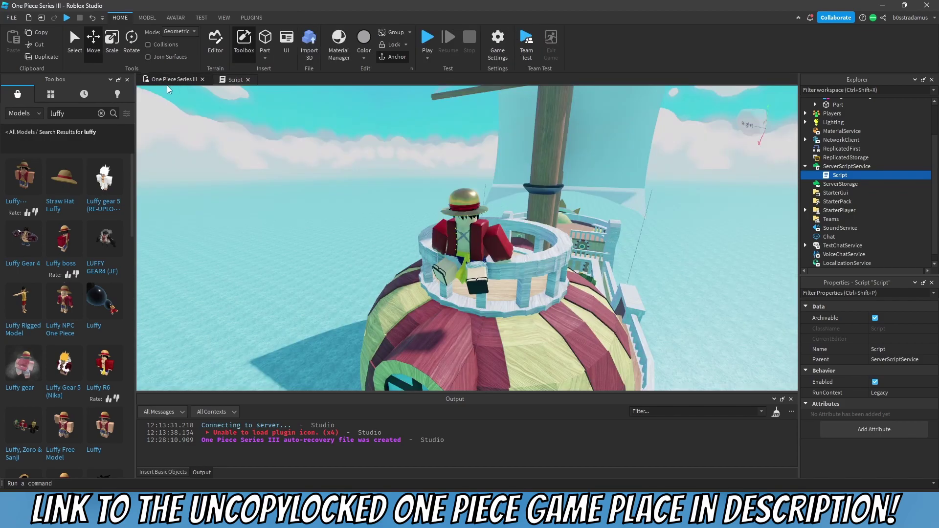
left_click(499, 43)
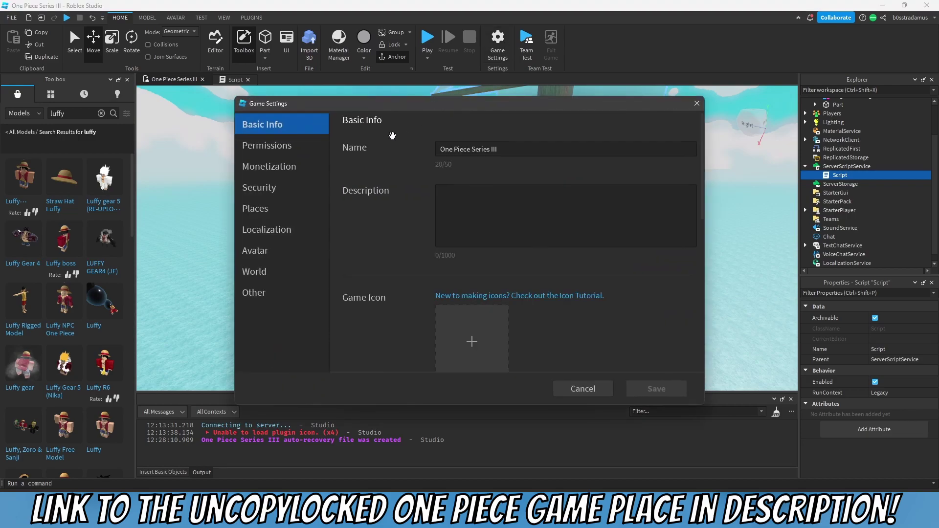
left_click(278, 144)
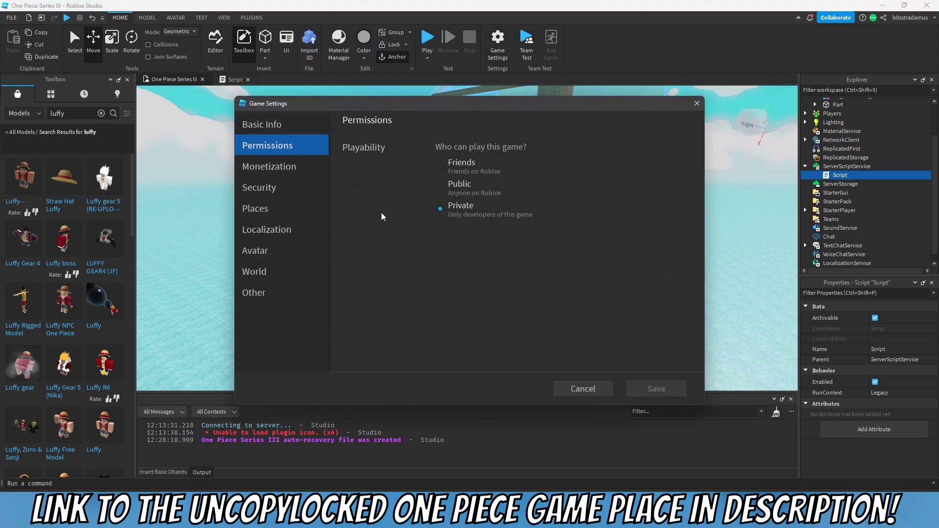
left_click(293, 168)
left_click(292, 204)
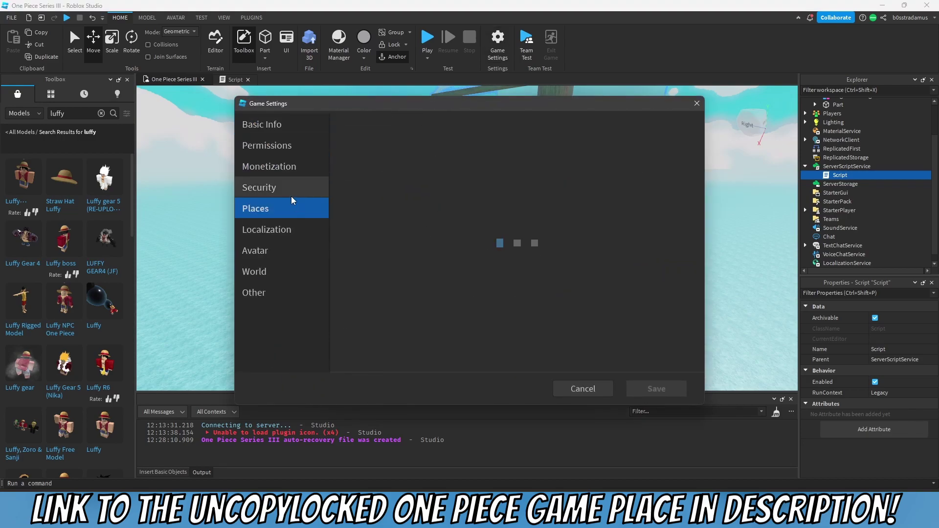
left_click(278, 272)
scroll(474, 241, "down", 3)
scroll(473, 245, "up", 3)
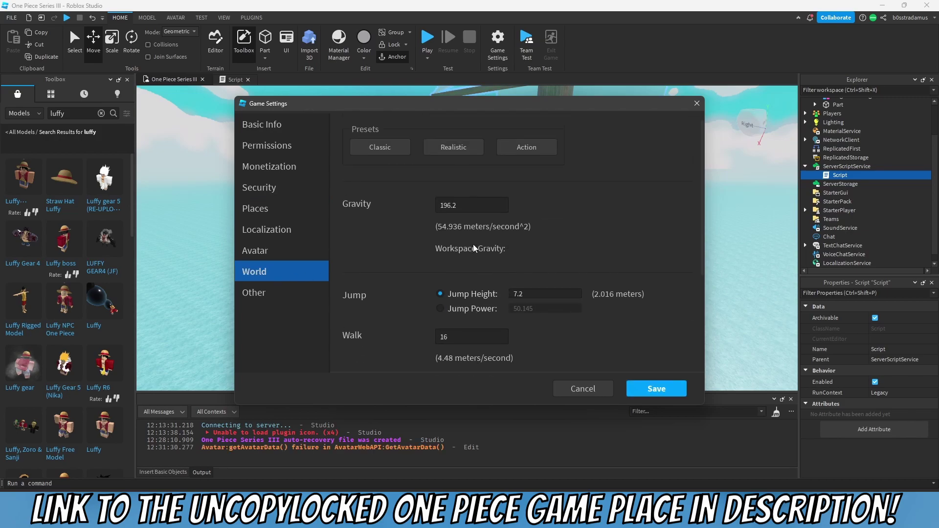
left_click(288, 293)
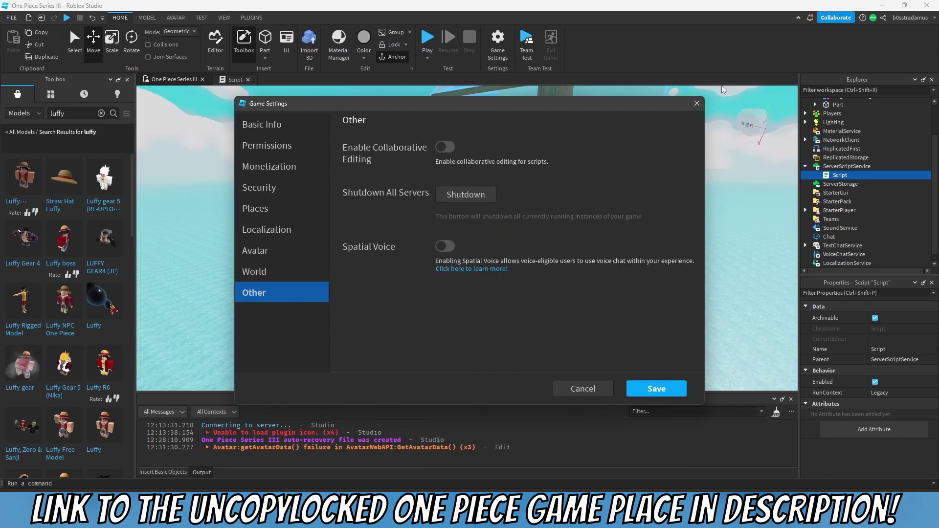
left_click(696, 103)
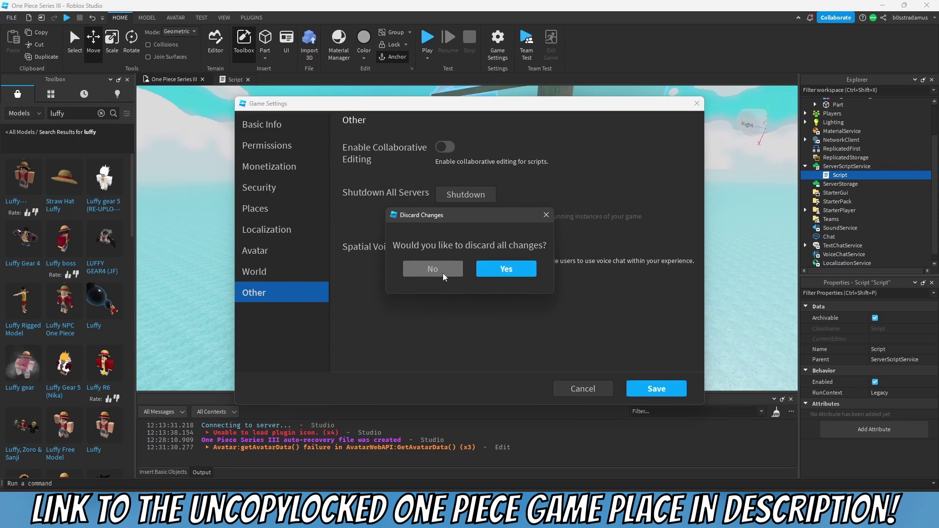
left_click(484, 273)
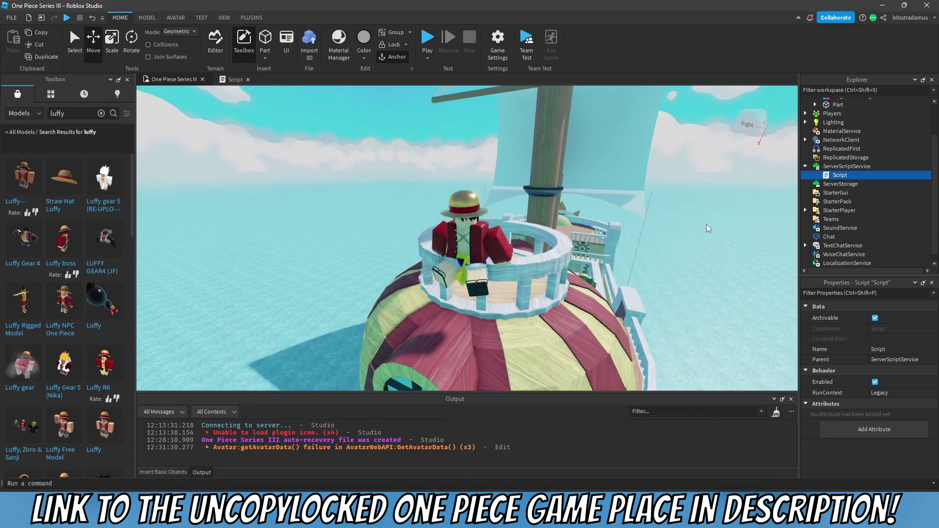
Delete the Script from ServerScriptService.
right_click(828, 176)
left_click(824, 84)
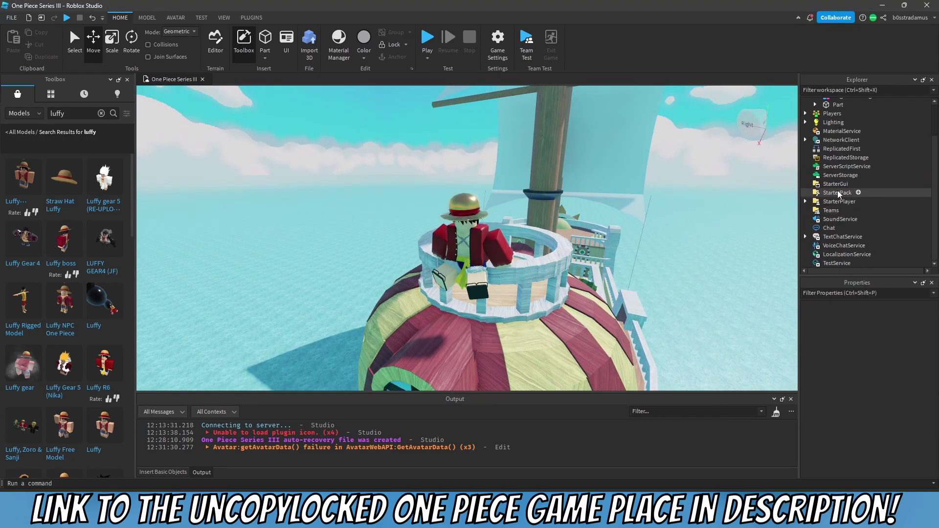
Add a LocalScript to StarterGui and delete its default code.
left_click(833, 183)
right_click(833, 183)
left_click(850, 429)
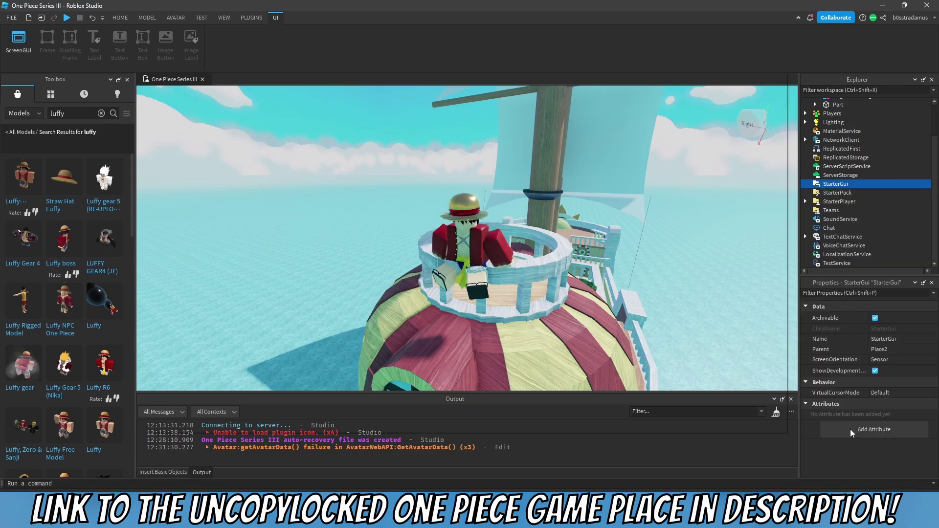
type("lo")
left_click(194, 91)
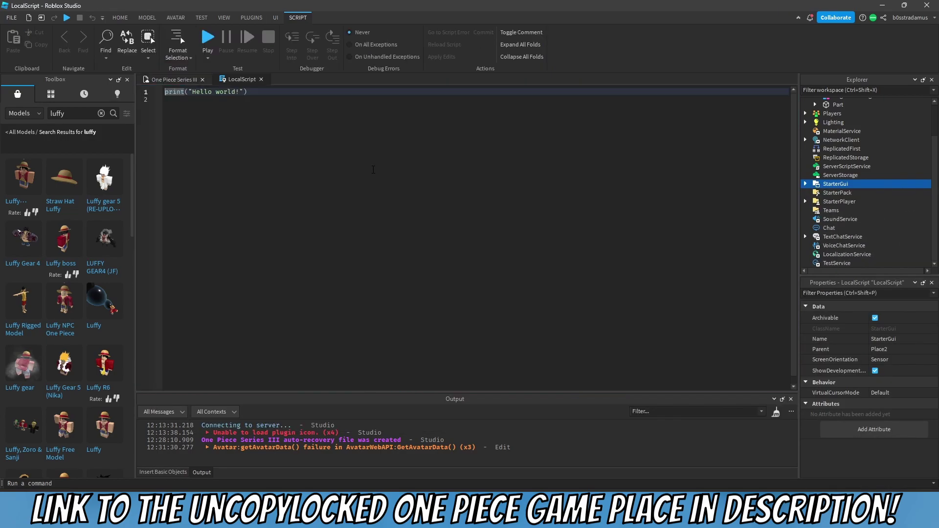
key("BackSpace")
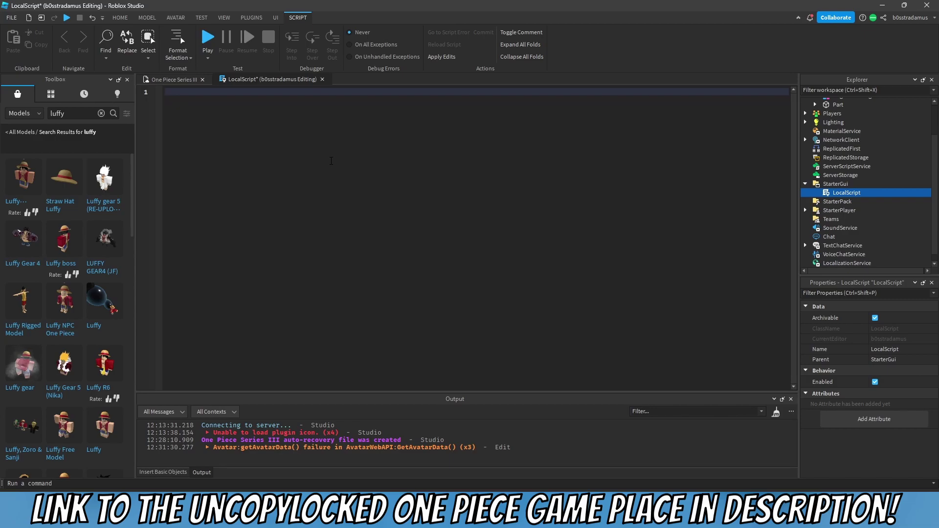
Insert a new Part into Workspace and rotate it about its vertical axis above Luffy.
left_click(174, 79)
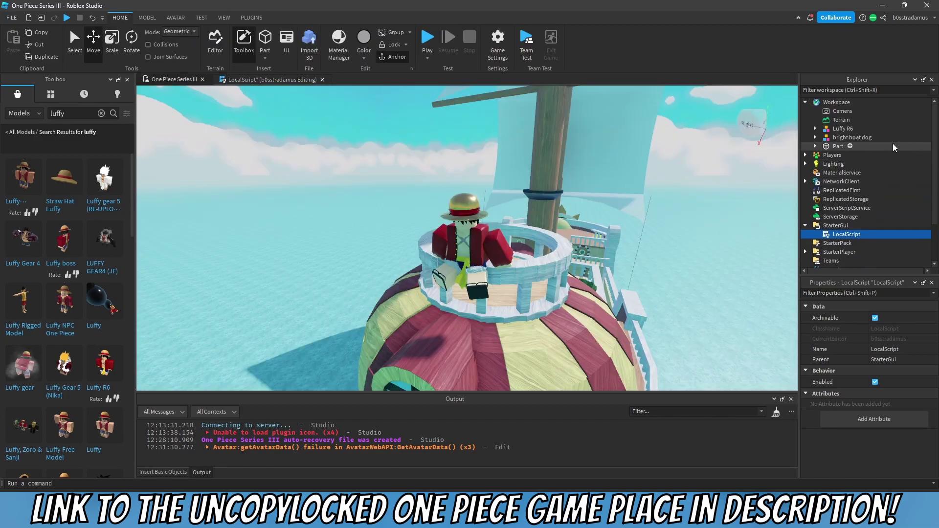
right_click(837, 102)
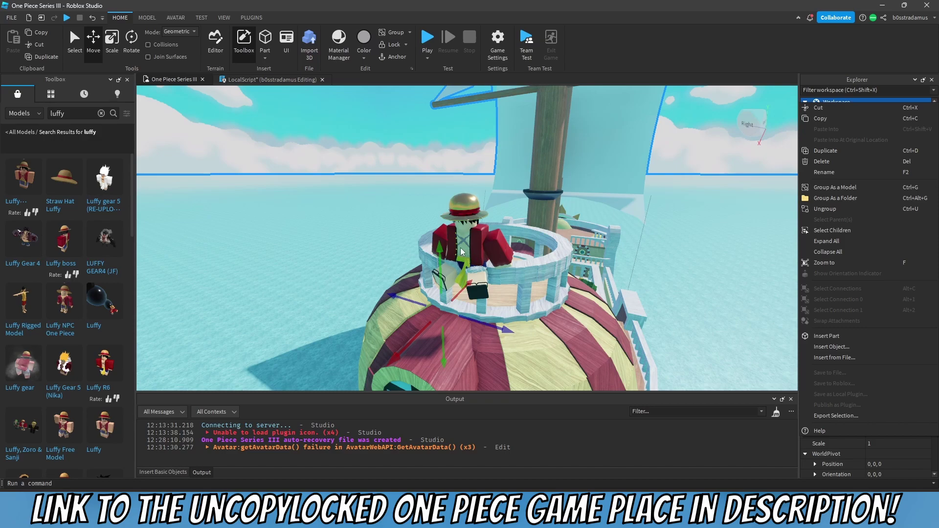
left_click(838, 337)
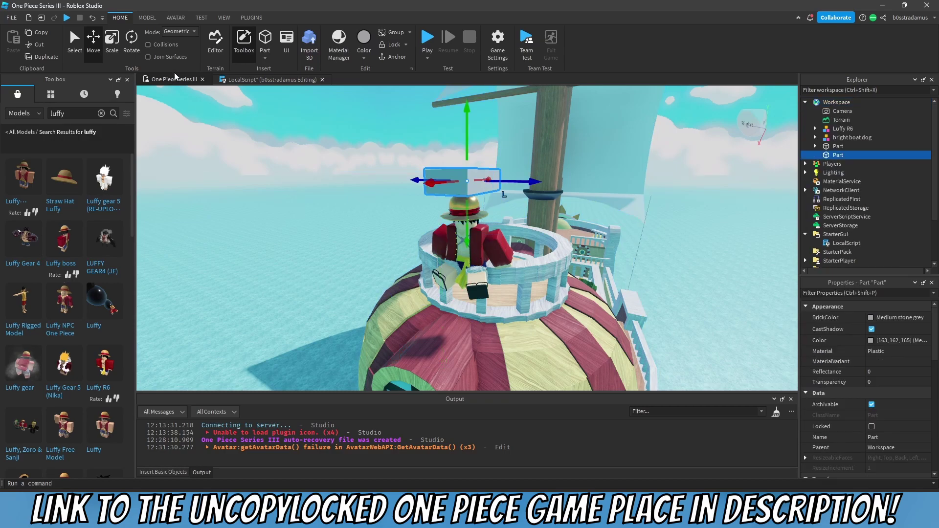
left_click(130, 50)
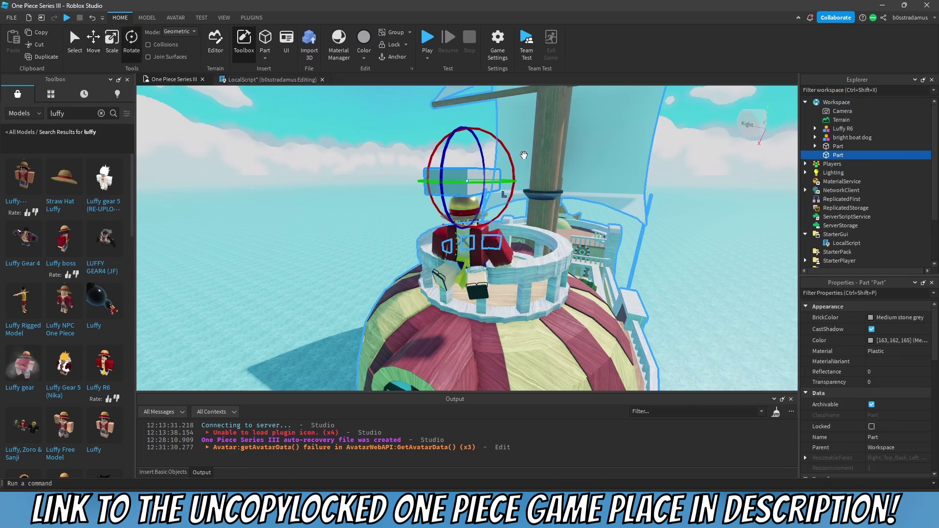
left_click_drag(509, 182, 436, 188)
right_click_drag(437, 188, 440, 239)
left_click_drag(441, 242, 459, 246)
Move the new part away from the lookout so it floats over the ocean in front of Luffy.
left_click(94, 50)
right_click_drag(342, 196, 578, 273)
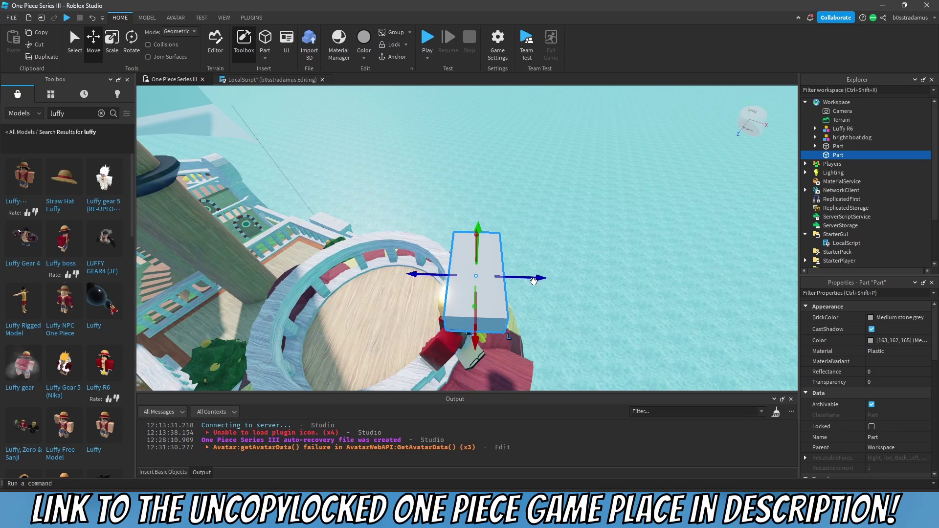
left_click_drag(533, 282, 735, 282)
right_click_drag(727, 272, 705, 282)
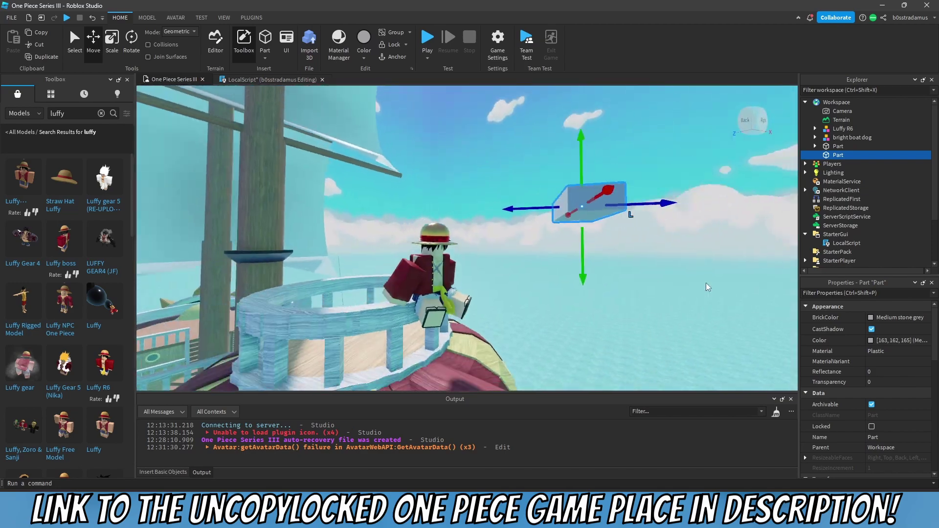
key("d")
key("d")
left_click_drag(612, 204, 634, 212)
key("d")
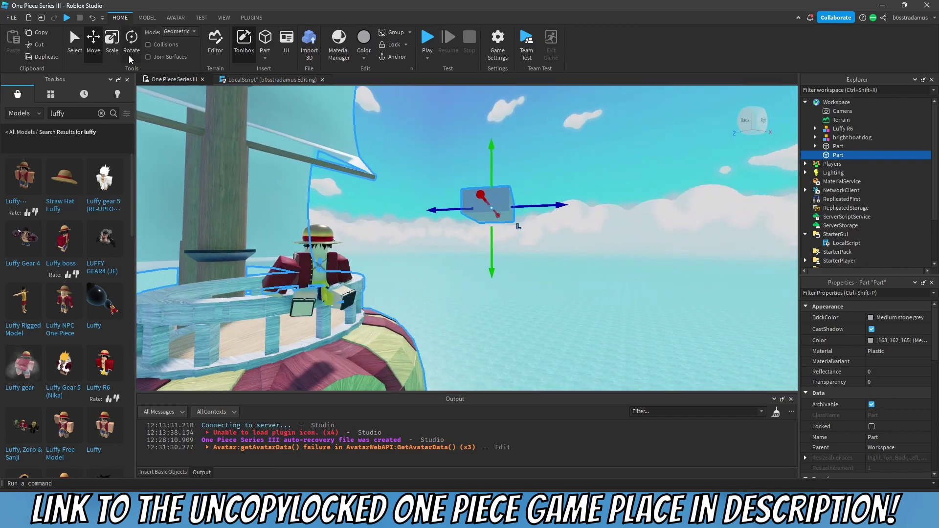
Tilt the floating part towards Luffy and check the framing from the part's side.
left_click(130, 49)
left_click_drag(532, 182, 539, 172)
left_click(576, 180)
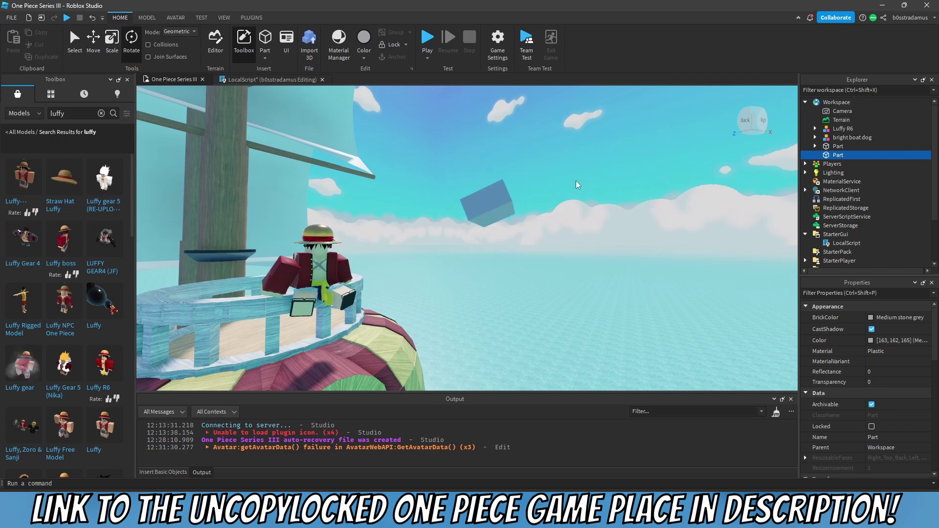
right_click_drag(576, 180, 379, 210)
key("d")
key("w")
right_click_drag(574, 233, 574, 232)
key("w")
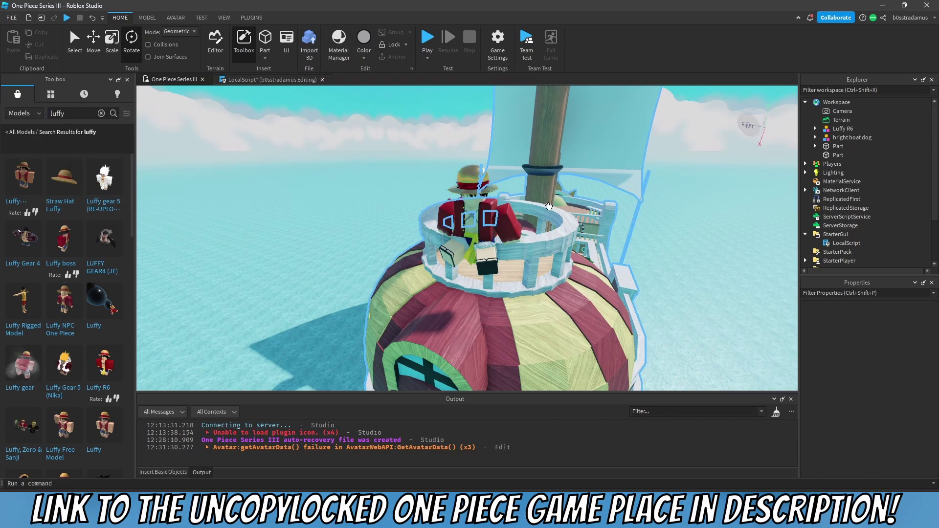
Turn on 22.5° rotation snapping and rotate the floating part further to aim it at Luffy.
scroll(278, 201, "down", 4)
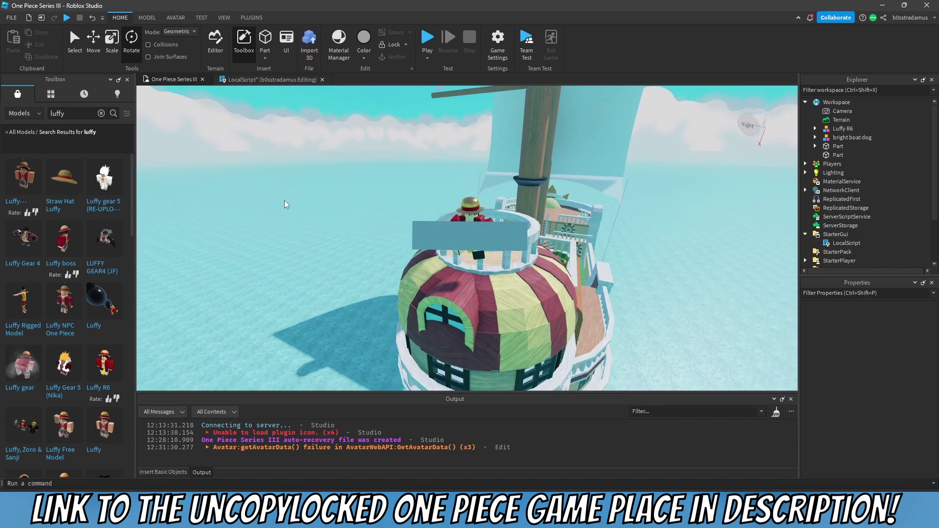
right_click_drag(284, 200, 557, 237)
left_click(437, 268)
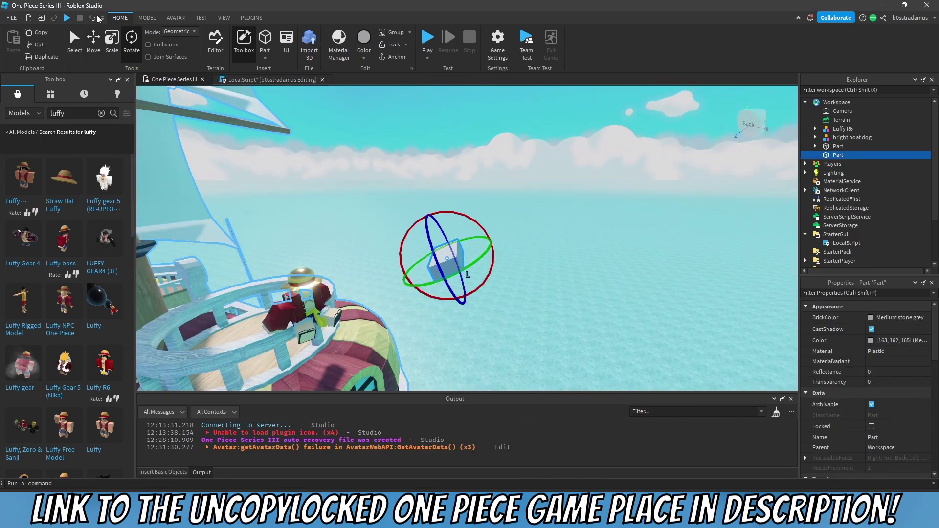
left_click(147, 17)
left_click(174, 38)
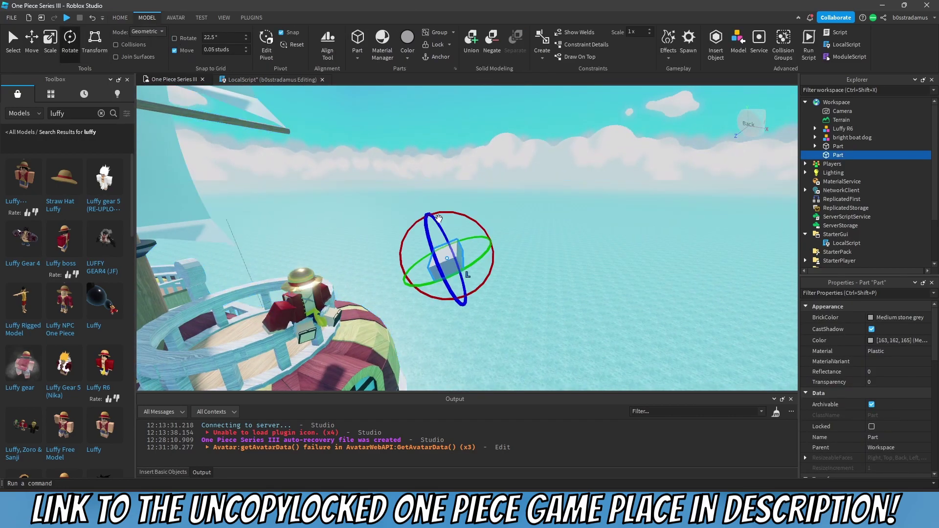
left_click_drag(476, 224, 513, 219)
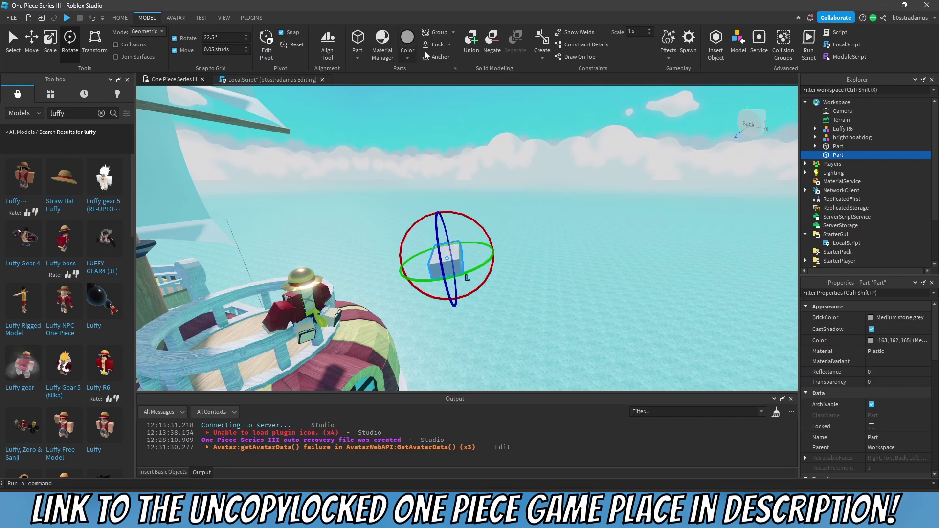
Anchor the floating part, turn off its CanCollide property and set its Transparency to 1.
scroll(905, 377, "down", 5)
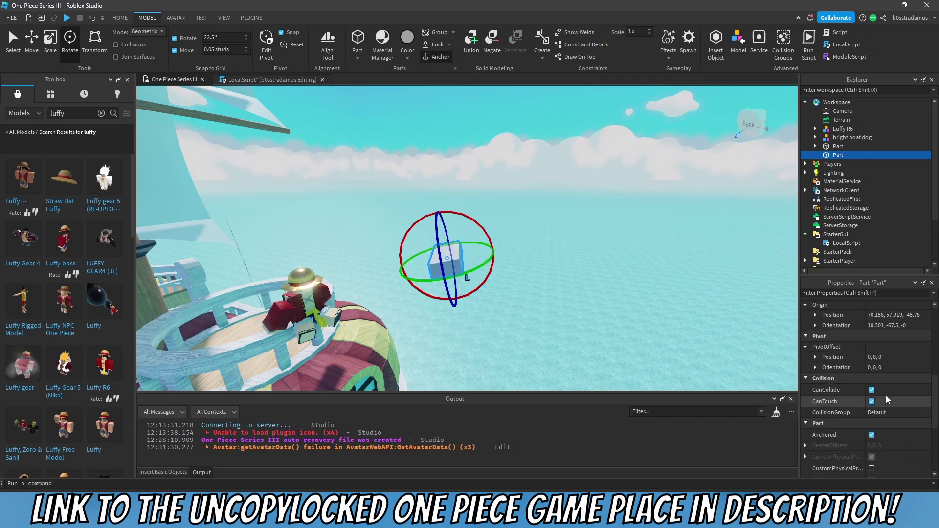
left_click(871, 391)
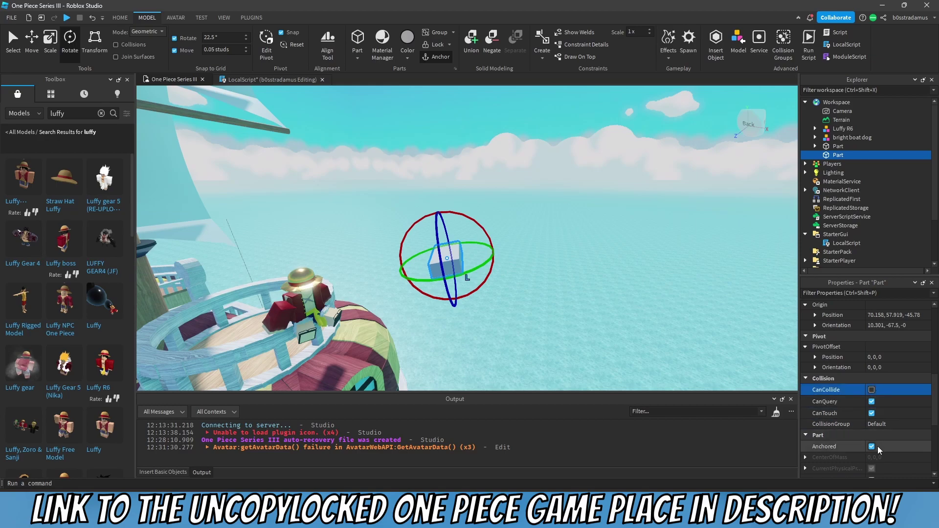
scroll(880, 371, "up", 5)
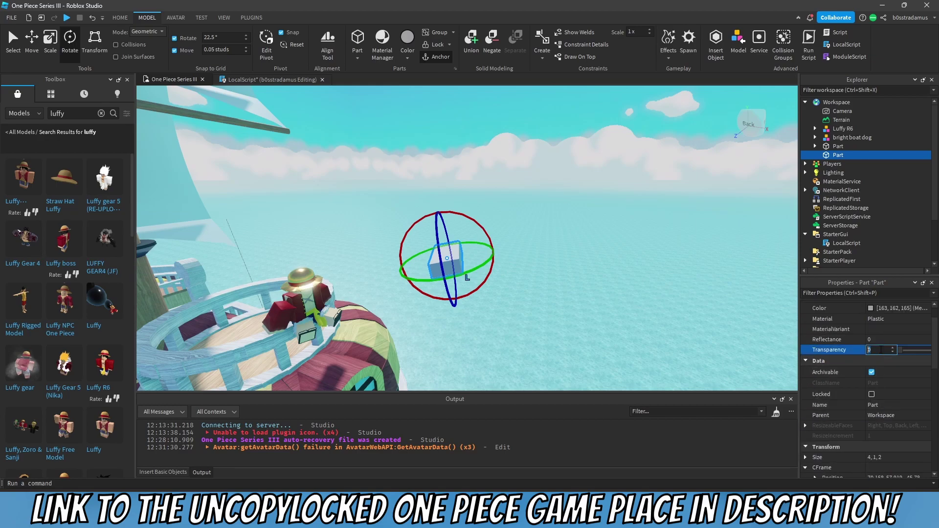
left_click(883, 349)
type("1")
key("Return")
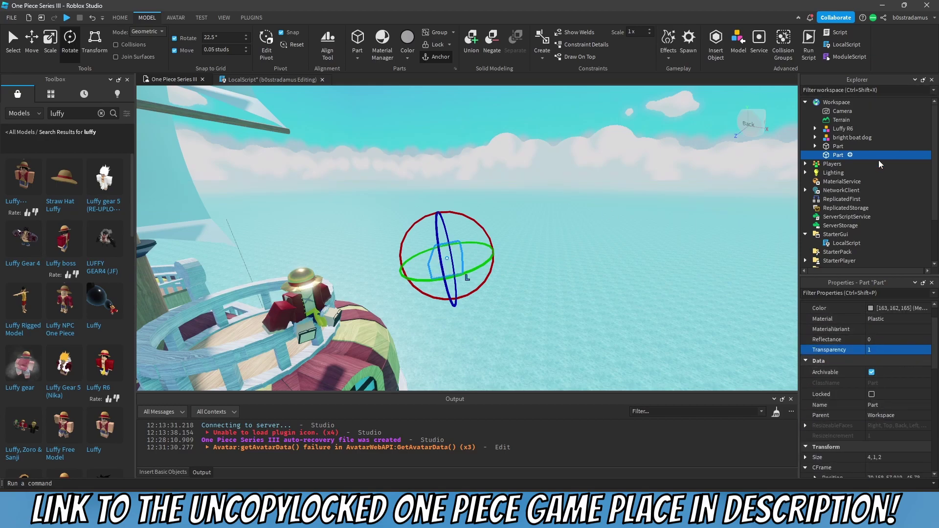
Rename the transparent part as cameraPart and deselect it.
right_click(835, 155)
left_click(823, 225)
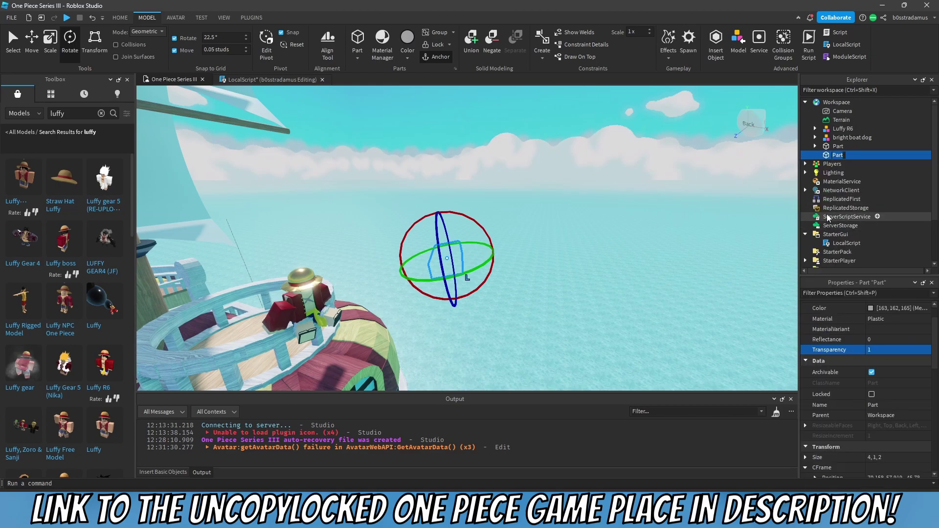
type("cameraPart")
key("Return")
left_click(634, 215)
Write local c = workspace:WaitForChild("cameraPart") on line 1 of the StarterGui LocalScript.
double_click(845, 243)
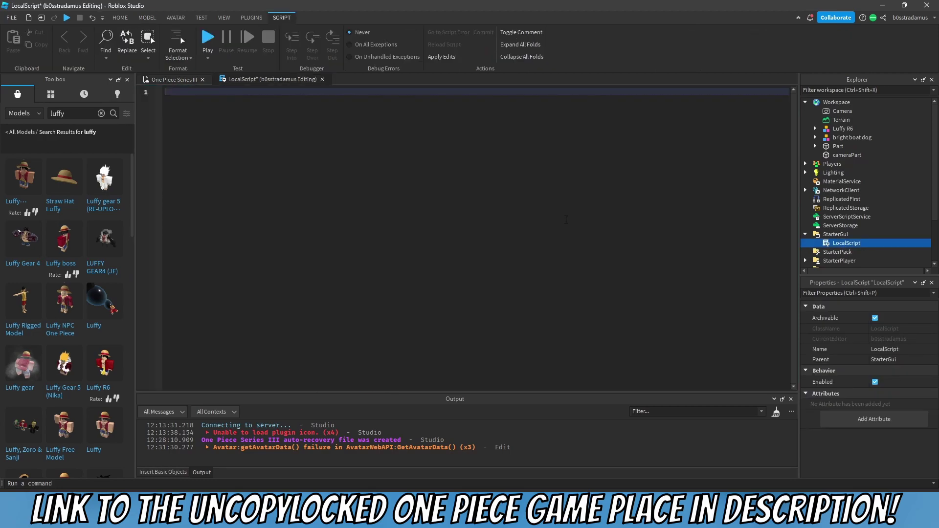
type("local c = workspace.cam")
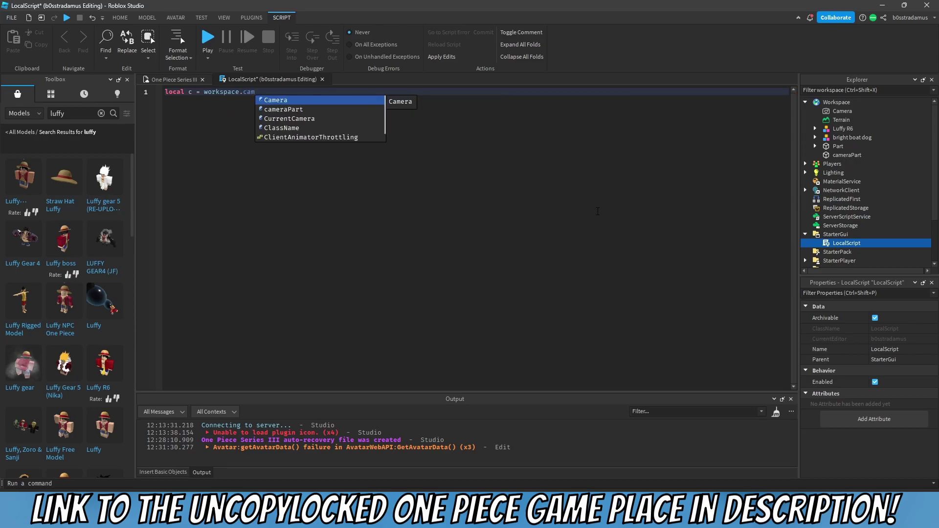
key("Down")
key("Tab")
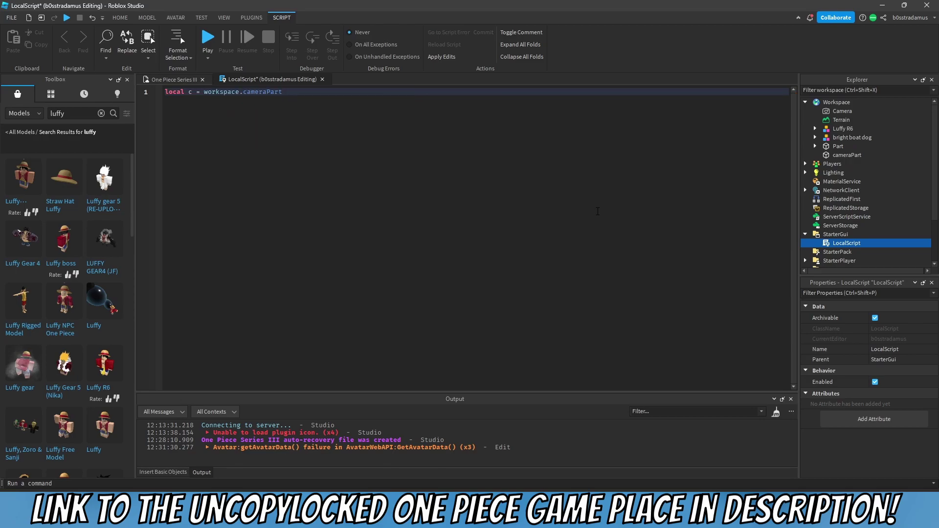
left_click_drag(285, 94, 240, 91)
type(":WaitForChild(\"")
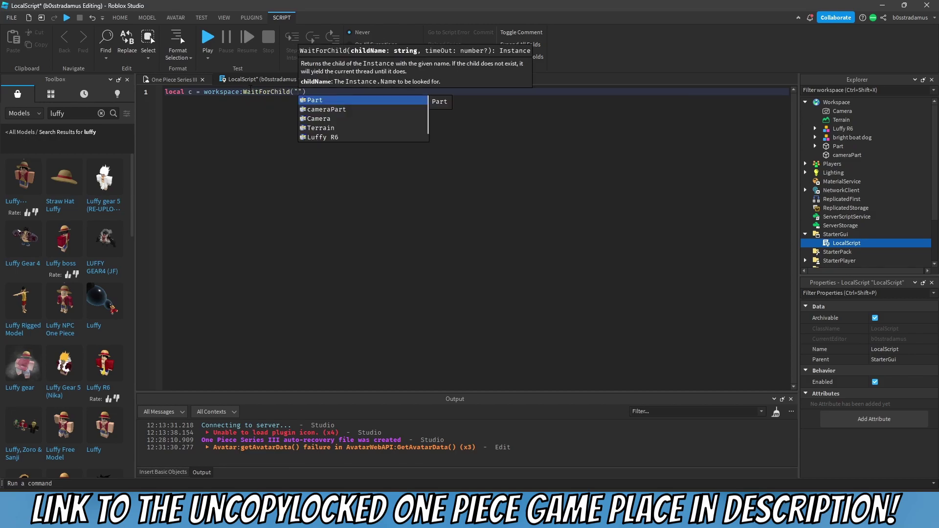
type("cam")
key("Tab")
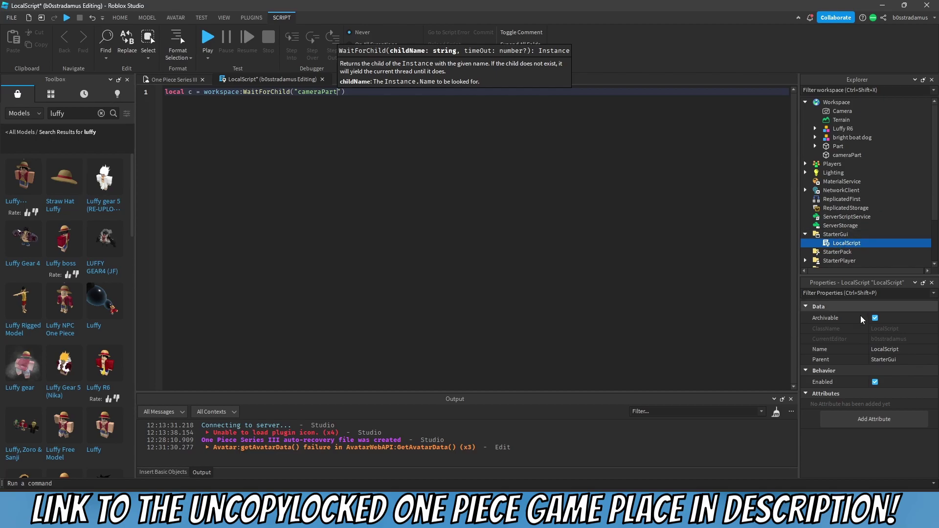
Examine the StarterPlayer properties and each piece of the script line: workspace, WaitForChild and the cameraPart argument.
scroll(856, 219, "down", 2)
left_click(832, 203)
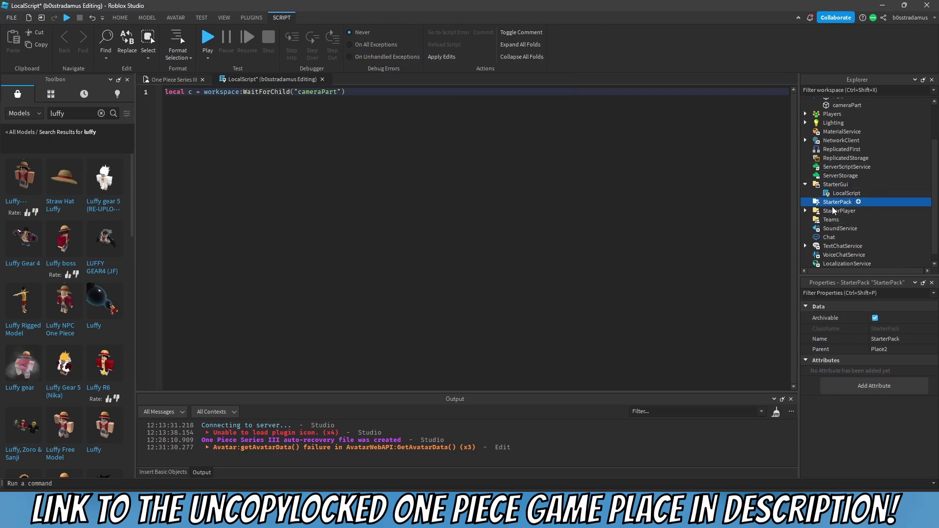
left_click(832, 209)
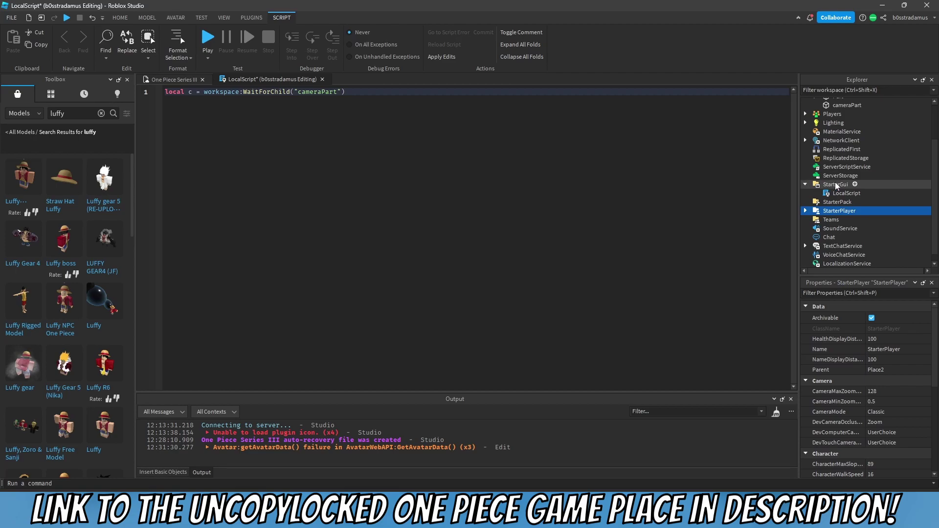
scroll(834, 184, "up", 2)
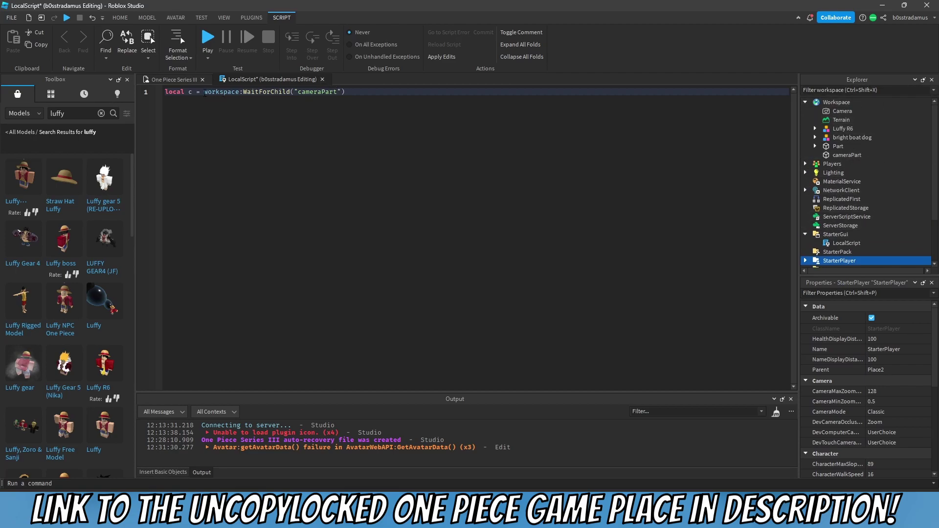
mouse_move(204, 93)
left_mouse_down()
mouse_move(258, 94)
mouse_move(207, 93)
left_mouse_up()
left_click(249, 95)
left_click(312, 97)
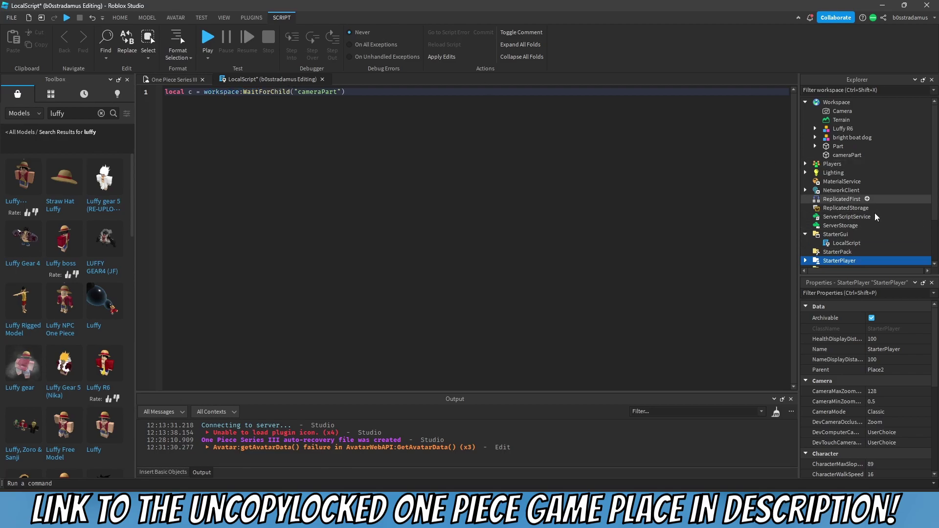
mouse_move(851, 234)
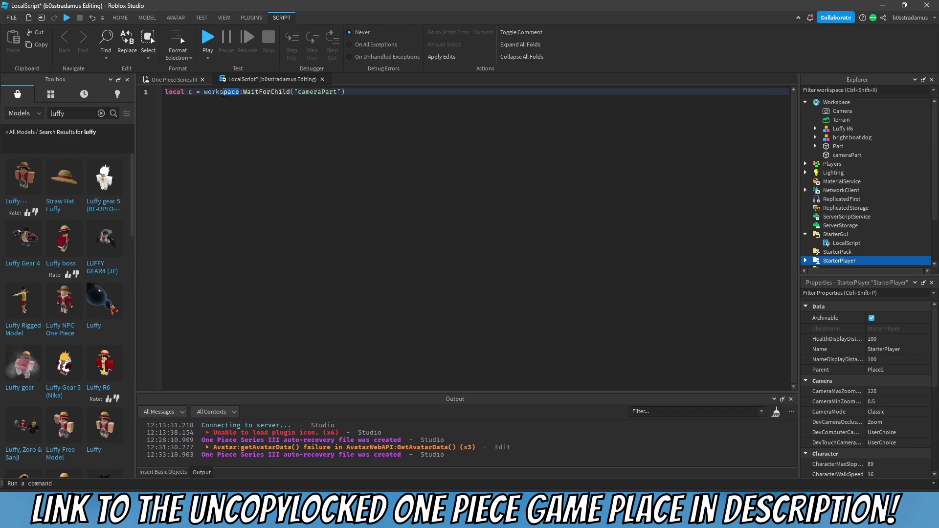
double_click(240, 93)
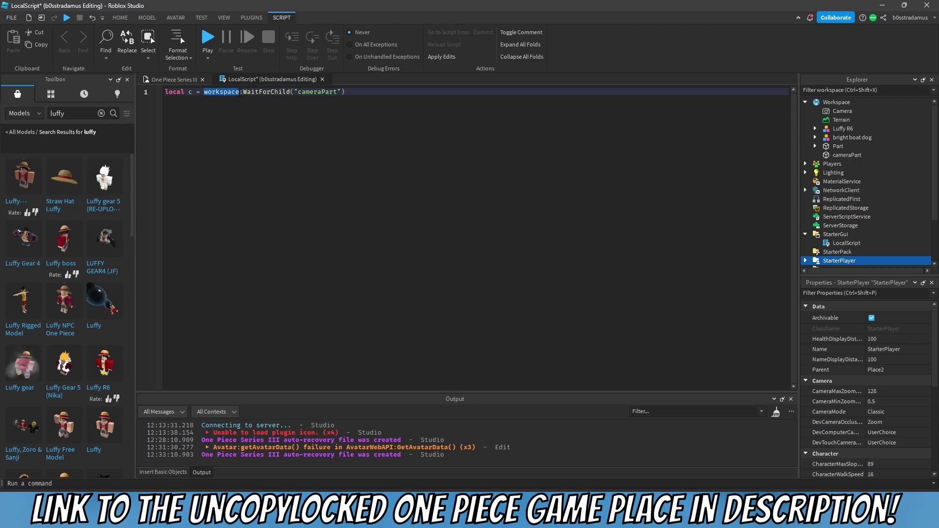
left_click(321, 98)
left_click_drag(242, 90, 287, 91)
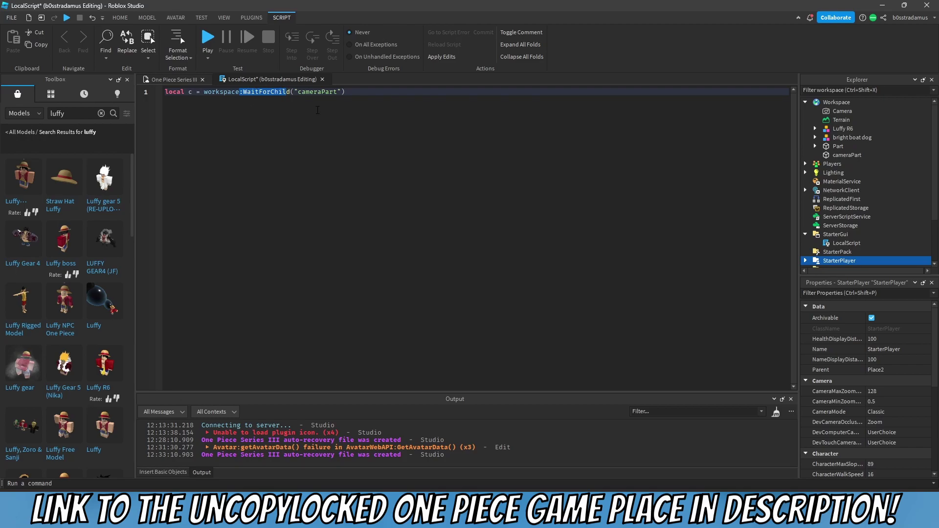
left_click_drag(346, 92, 291, 91)
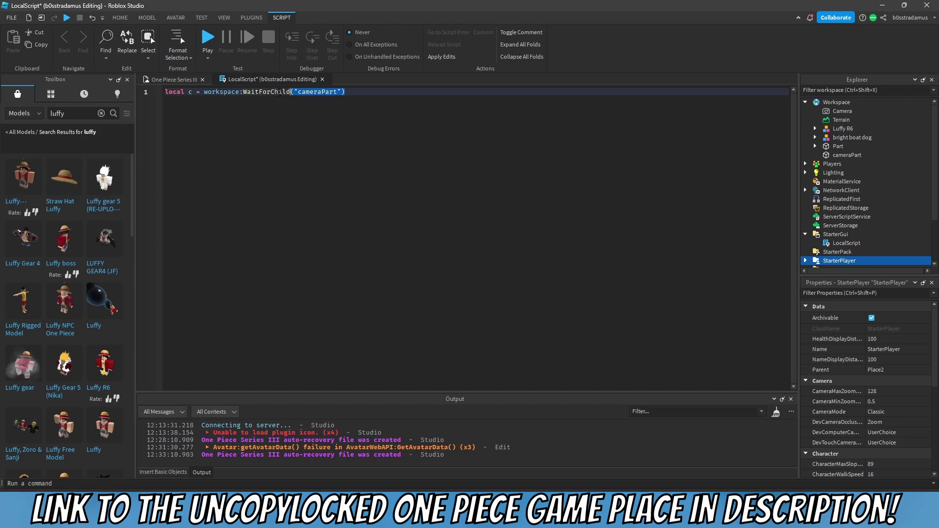
left_click(280, 92)
double_click(337, 92)
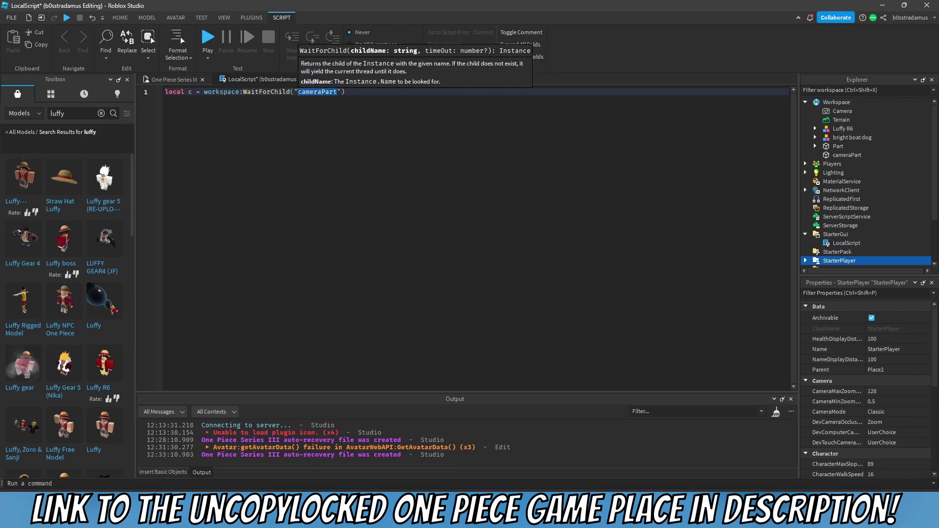
Write local cam = workspace.CurrentCamera on line 2 of the LocalScript.
left_click(286, 93)
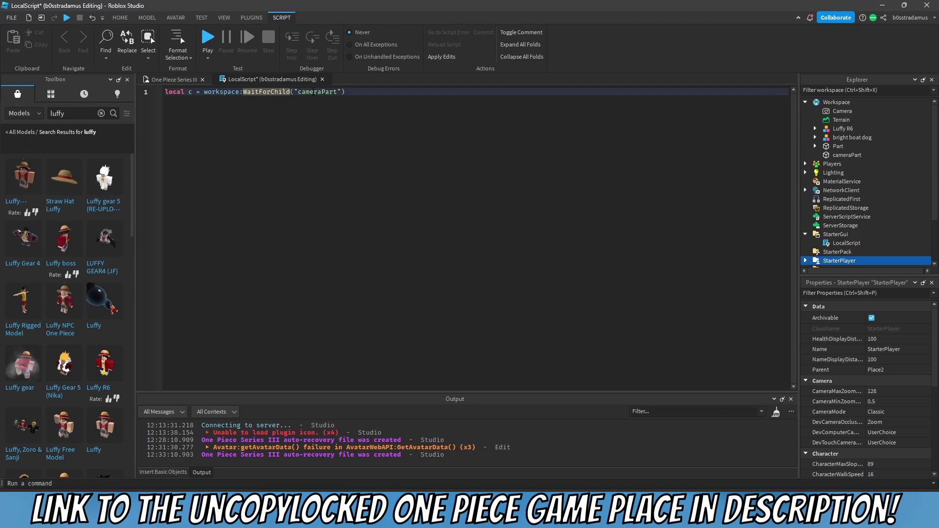
left_click(313, 91)
left_click(839, 154)
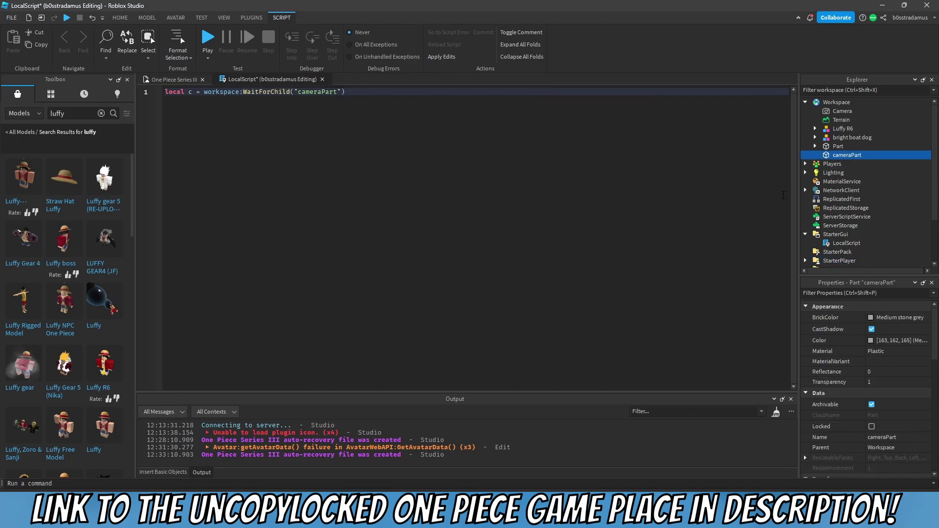
left_click(355, 89)
key("Return")
key("Return")
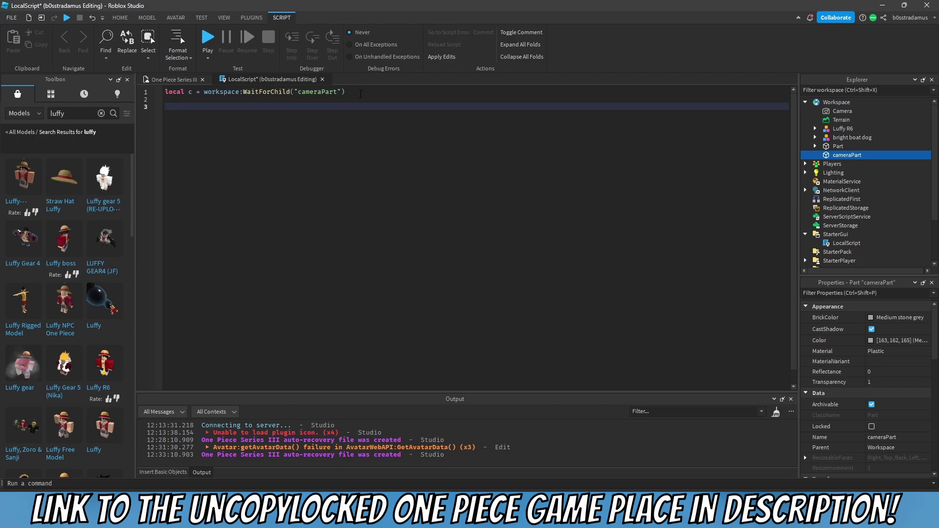
key("Up")
type("local cam =")
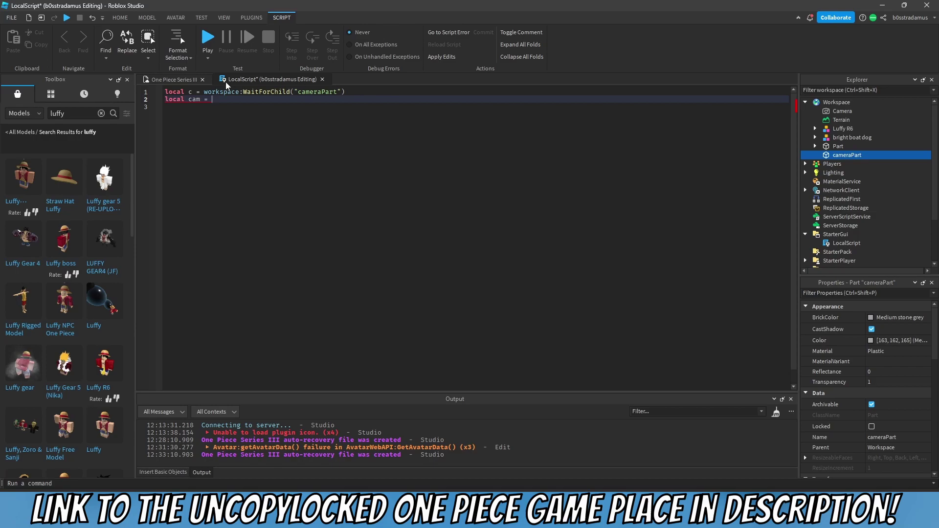
left_click_drag(199, 101, 186, 100)
left_click(222, 100)
type("workspace.Cu")
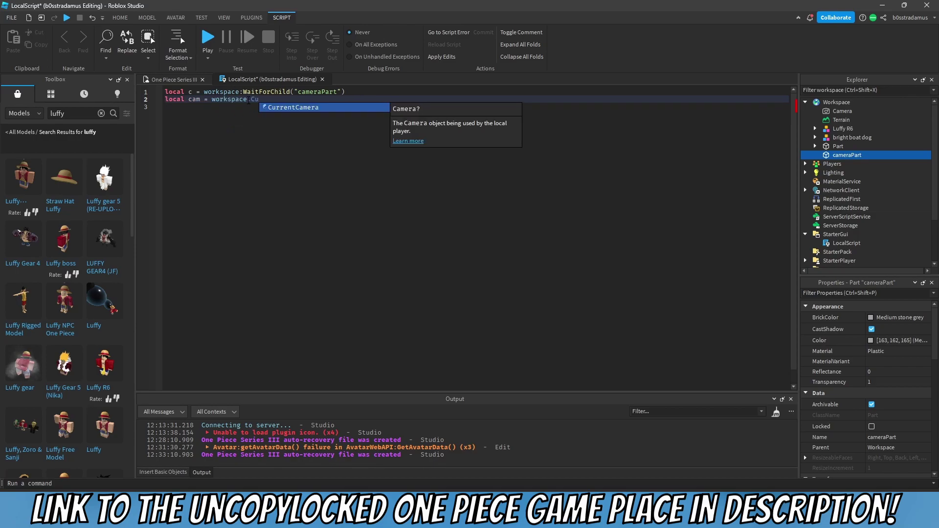
key("Tab")
Inspect the Workspace Camera and cameraPart objects, and leave a blank line below the two variable declarations.
left_click_drag(301, 100, 246, 101)
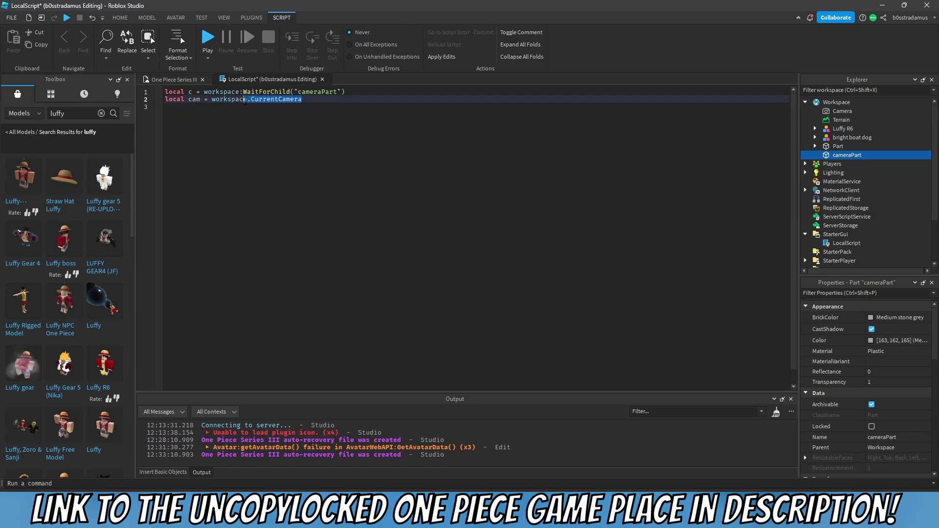
left_click(240, 92)
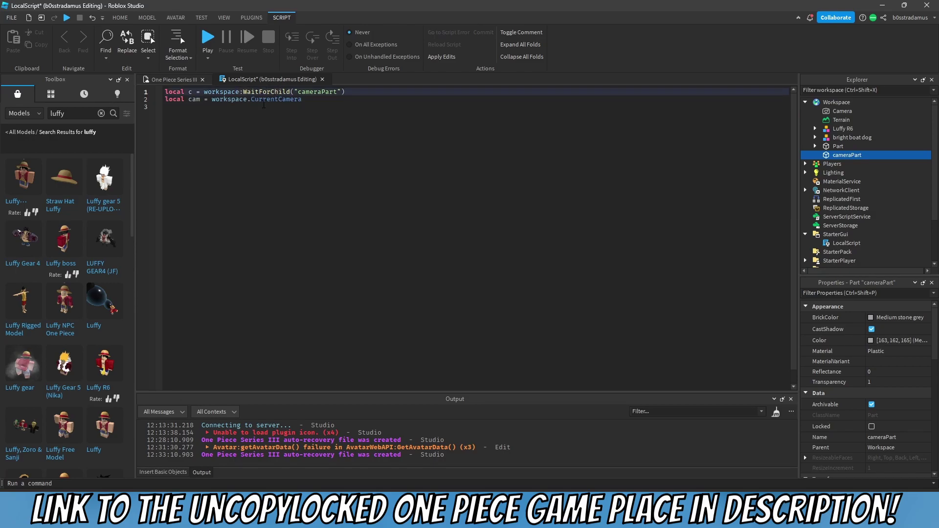
left_click(263, 106)
left_click(834, 110)
left_click(840, 152)
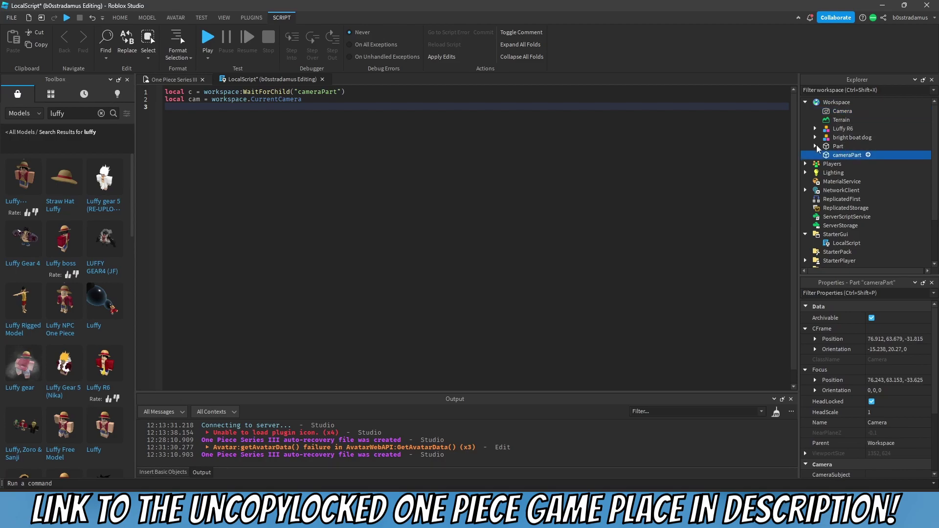
left_click(334, 97)
key("Return")
key("Return")
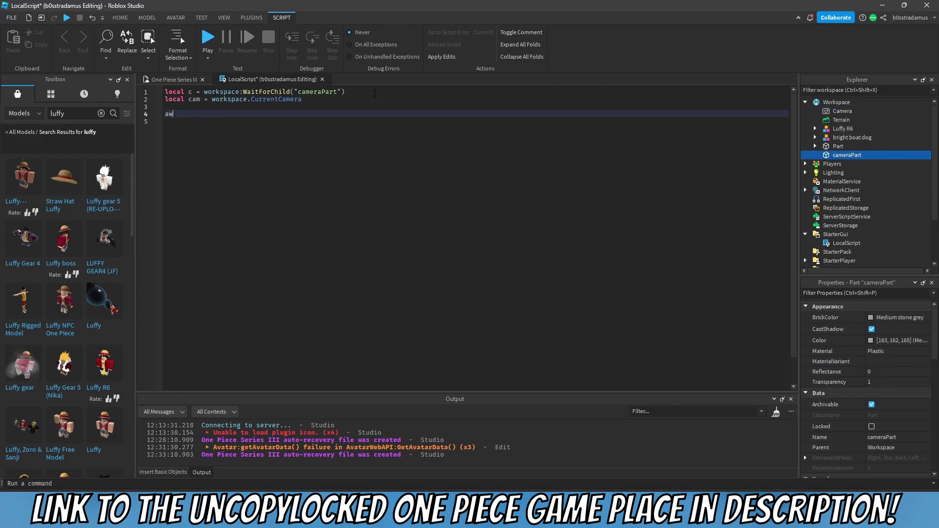
type("aw")
key("BackSpace")
key("BackSpace")
type("wait(2)")
key("Return")
key("Return")
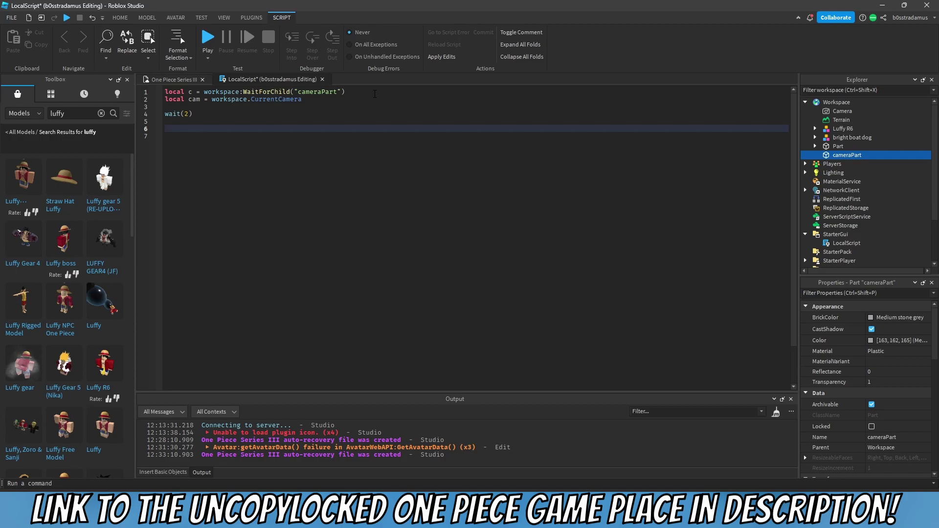
key("BackSpace")
key("BackSpace")
key("BackSpace")
key("BackSpace")
key("BackSpace")
key("BackSpace")
key("BackSpace")
key("BackSpace")
key("BackSpace")
Write cam.CameraType = "Scriptable" on line 4 of the LocalScript and start a new line.
type("c")
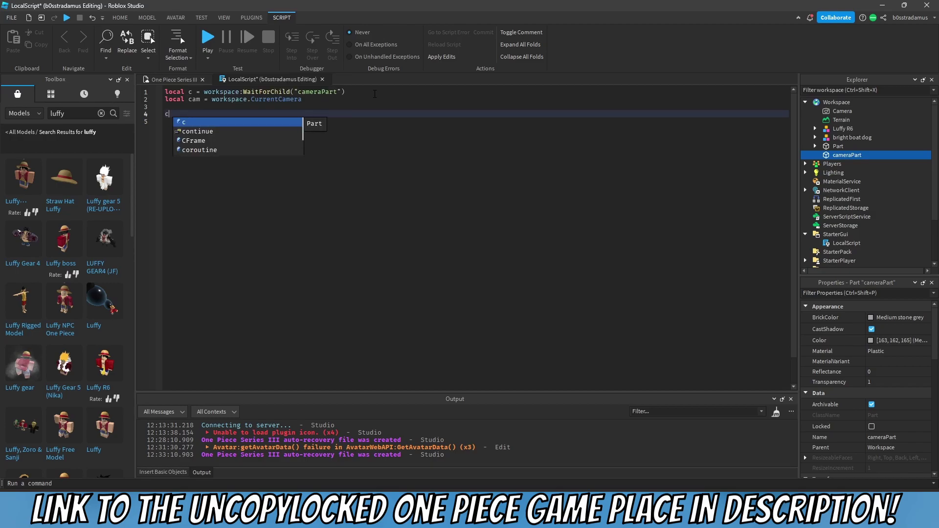
type("am.")
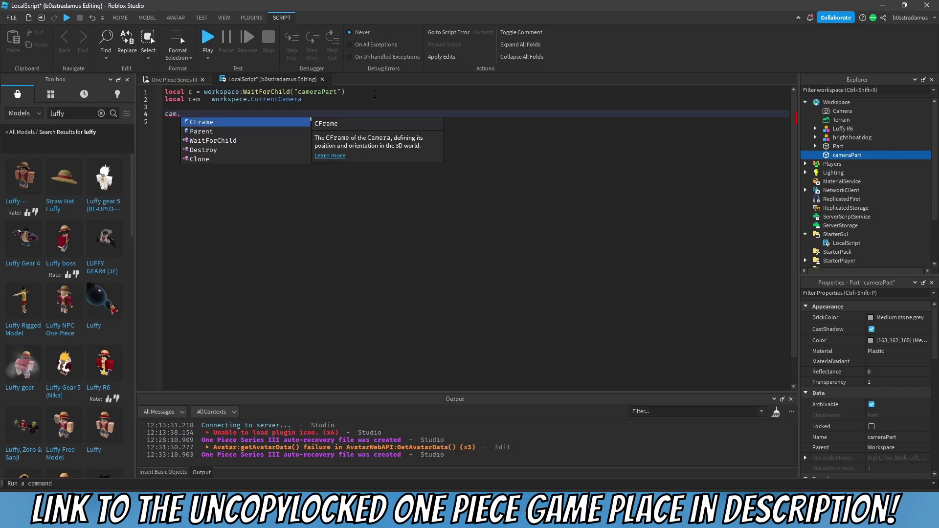
type("CameraType")
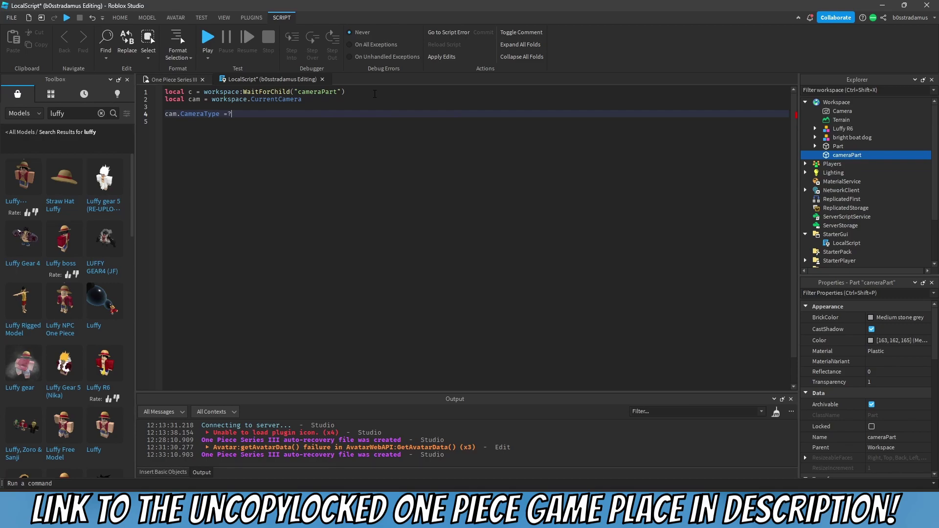
type(" = \"Scriptable")
key("Return")
Return to the 3D view of the One Piece Series III place and insert a SpawnLocation on the ship.
left_click(182, 79)
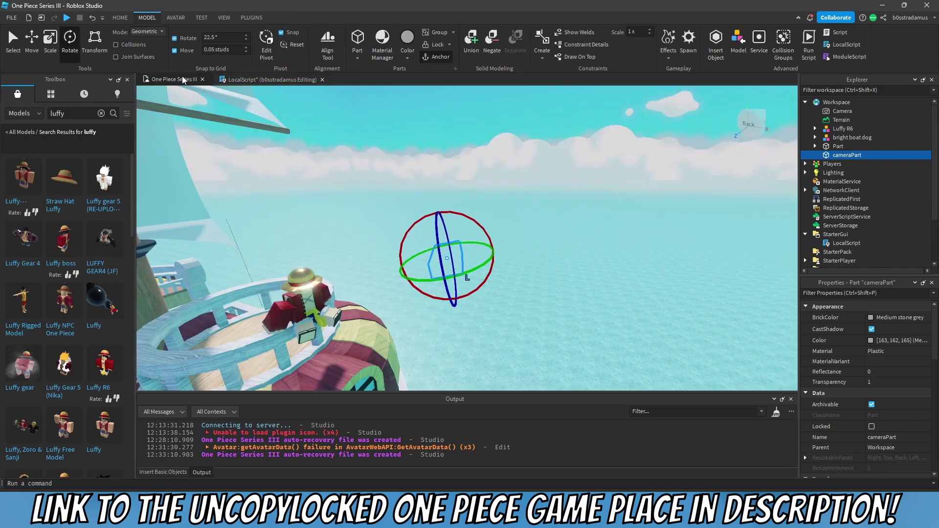
left_click(531, 179)
key("w")
right_click_drag(531, 179, 528, 181)
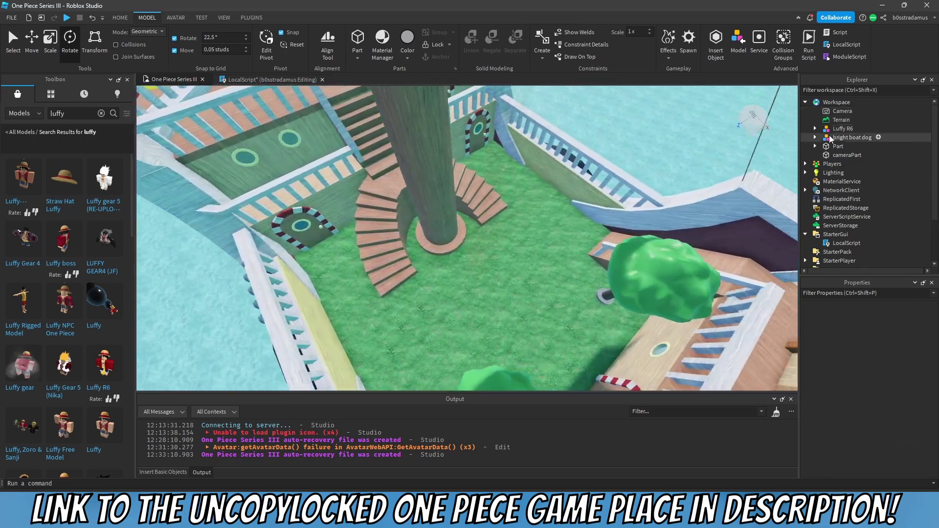
left_click(815, 137)
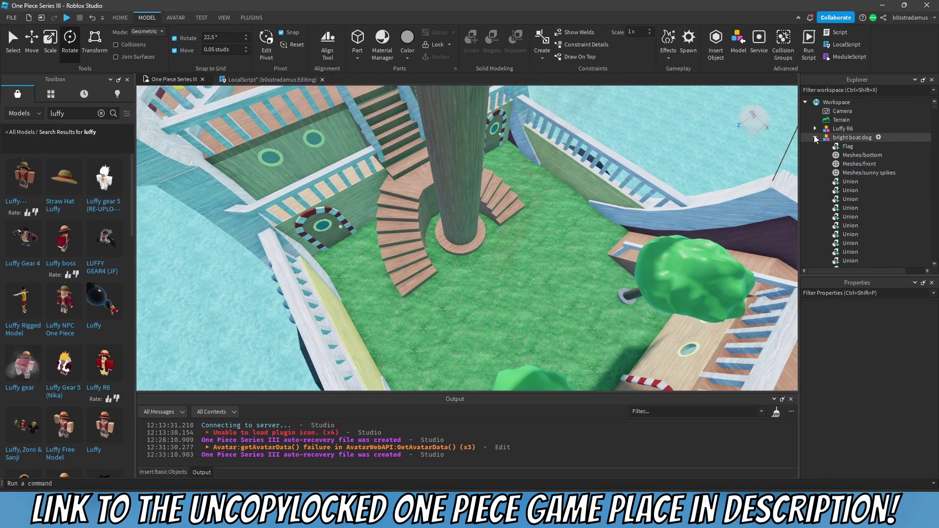
left_click(814, 137)
scroll(581, 133, "up", 3)
left_click(580, 133)
right_click_drag(580, 133, 579, 133)
left_click(366, 214)
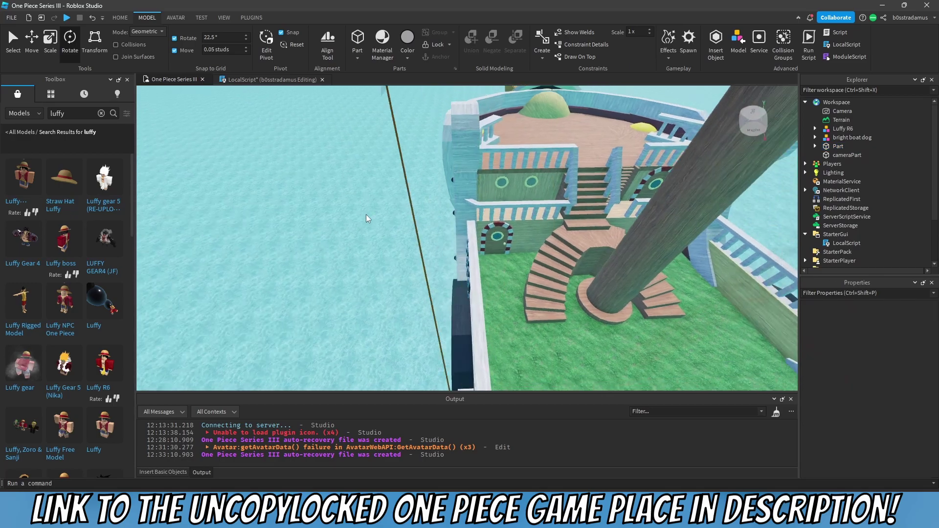
right_click_drag(366, 214, 366, 214)
key("w")
left_click(171, 20)
left_click(194, 20)
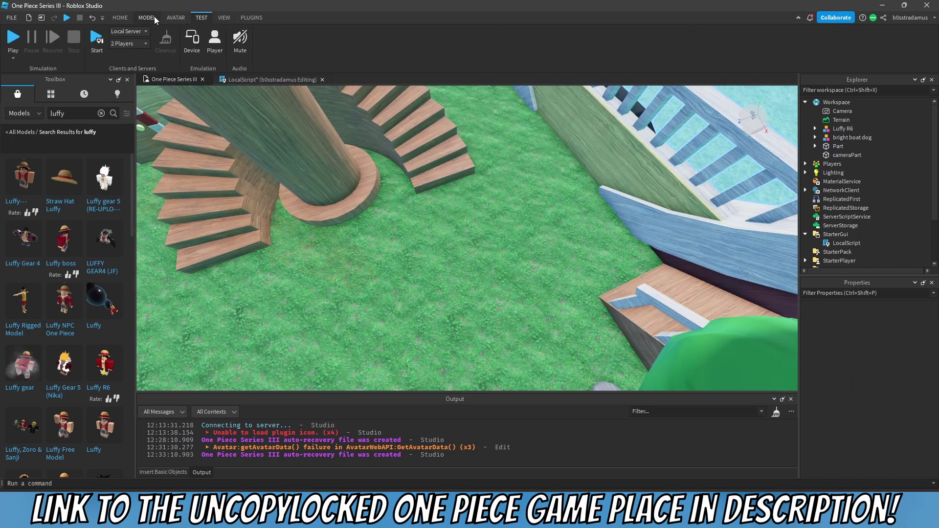
left_click(153, 18)
key("a")
left_click(688, 43)
Position the spawn location at the top of the ship's striped crow's nest.
right_click_drag(484, 206, 484, 205)
key("s")
key("e")
left_click(37, 48)
right_click_drag(373, 200, 373, 200)
key("e")
right_click_drag(508, 237, 508, 237)
left_click(508, 232)
Start a playtest and examine the Workspace Camera's properties down to CameraType.
left_click(67, 18)
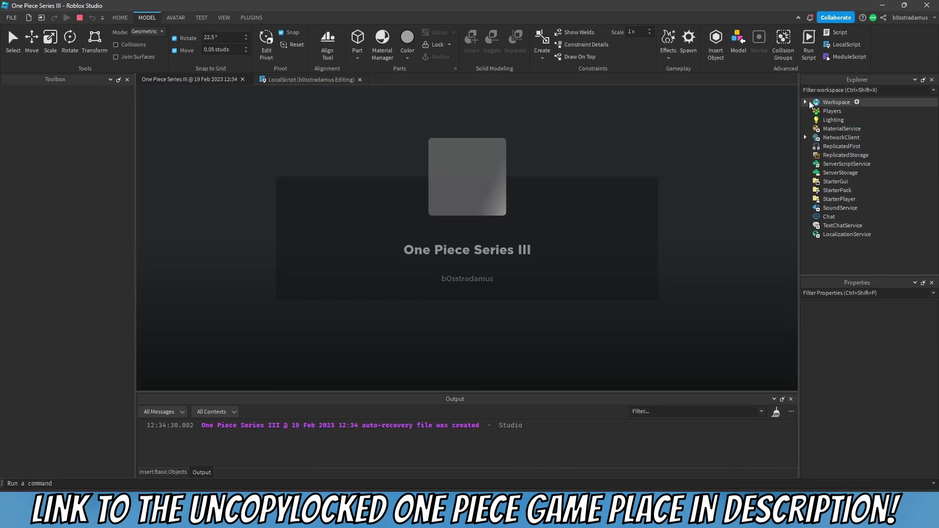
left_click(806, 102)
left_click(837, 112)
right_click_drag(747, 146, 720, 206)
scroll(879, 370, "down", 2)
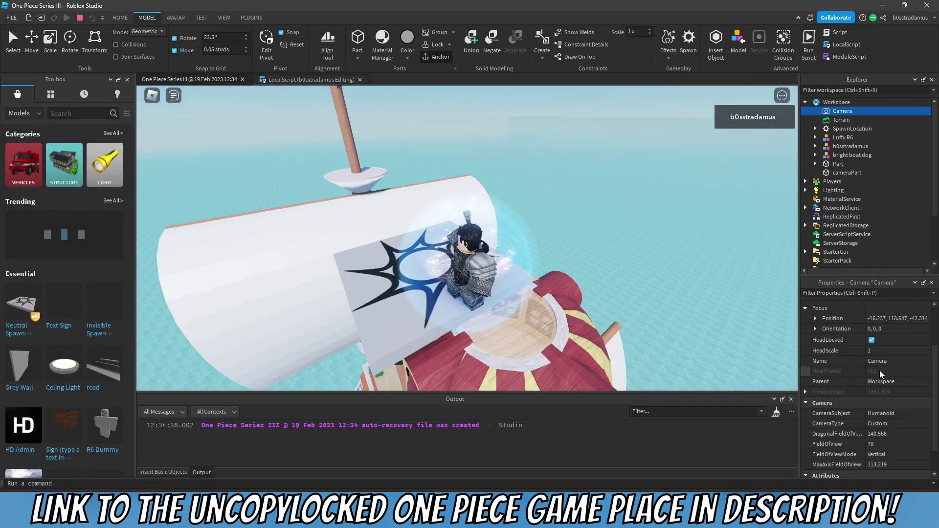
scroll(879, 371, "down", 1)
right_click_drag(589, 323, 594, 314)
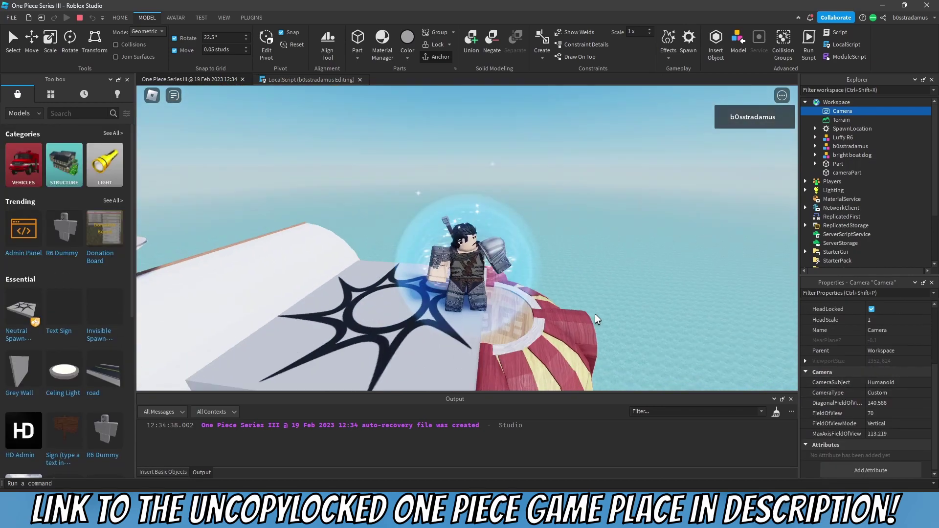
Alternate the running Camera's CameraType between Scriptable and Custom to compare view control, and stop the playtest.
left_click(898, 396)
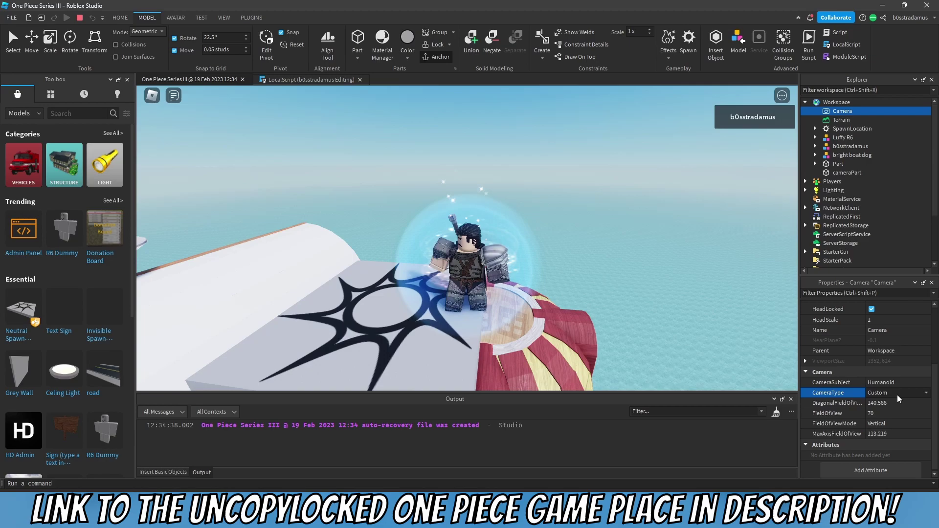
left_click(894, 394)
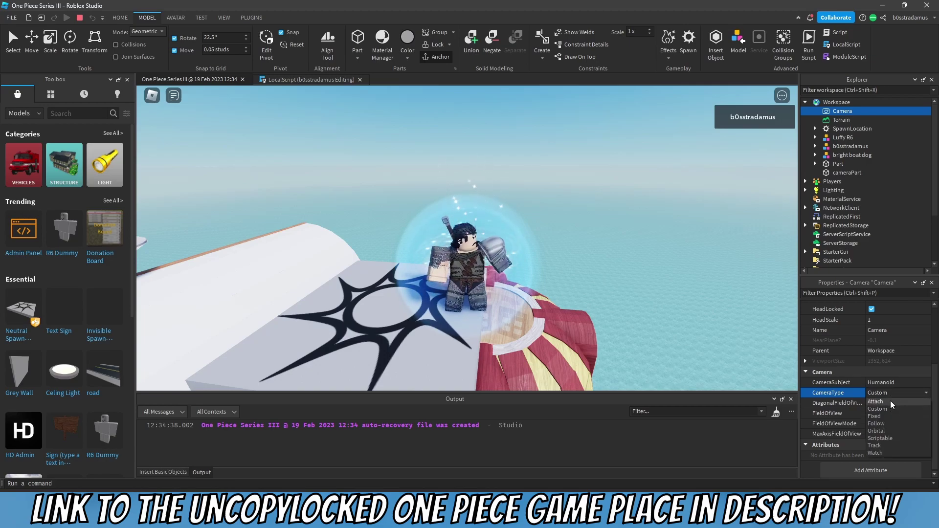
left_click(885, 436)
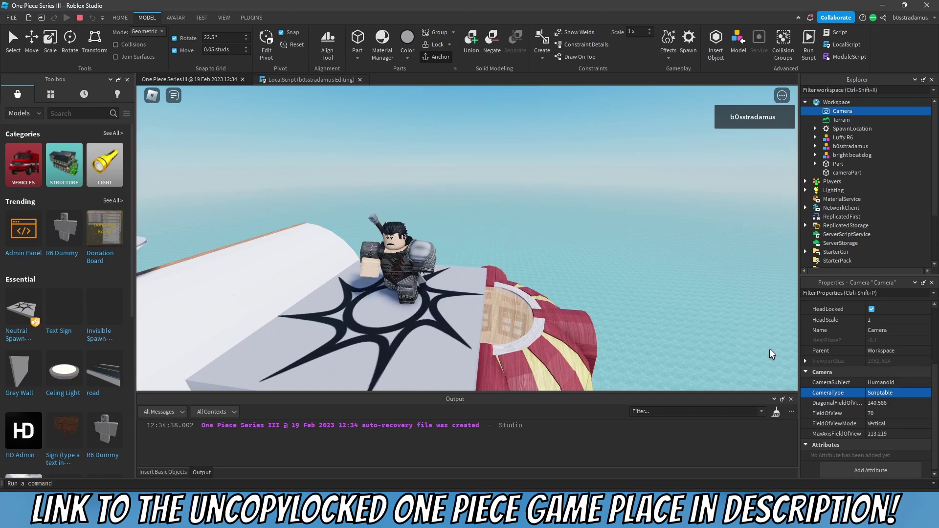
left_click(888, 392)
left_click(888, 402)
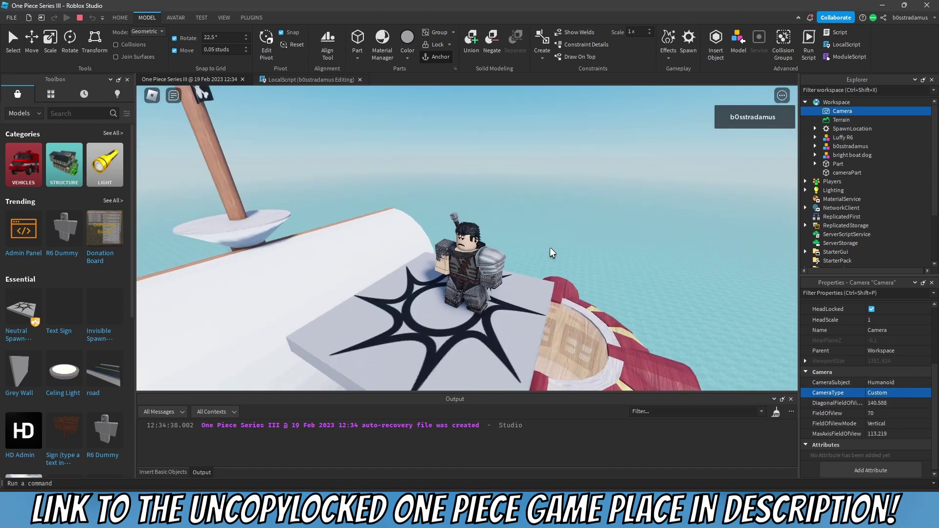
right_click_drag(550, 247, 416, 311)
scroll(523, 251, "down", 8)
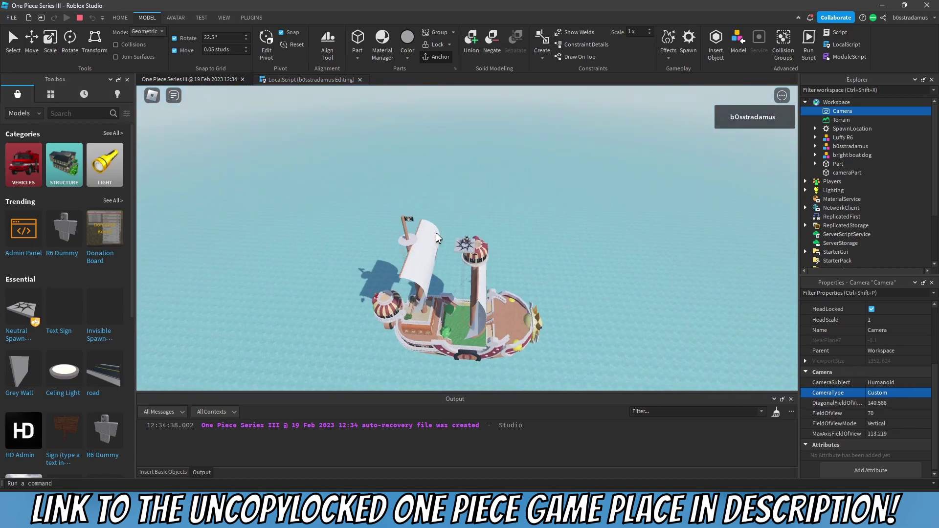
scroll(435, 233, "up", 10)
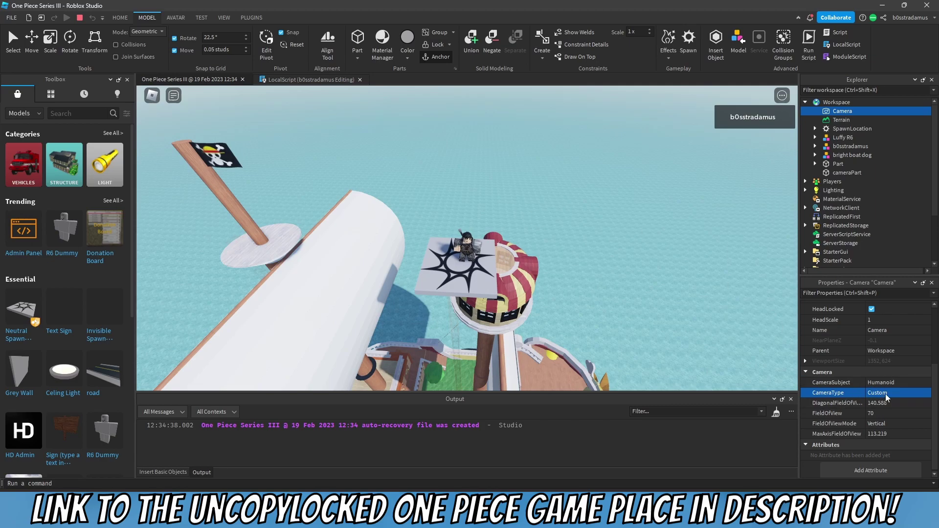
left_click(886, 394)
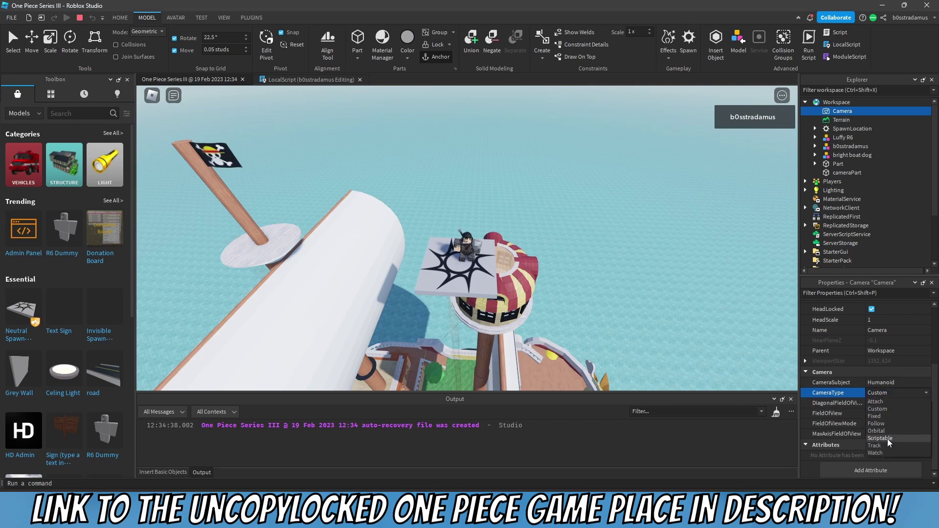
left_click(887, 439)
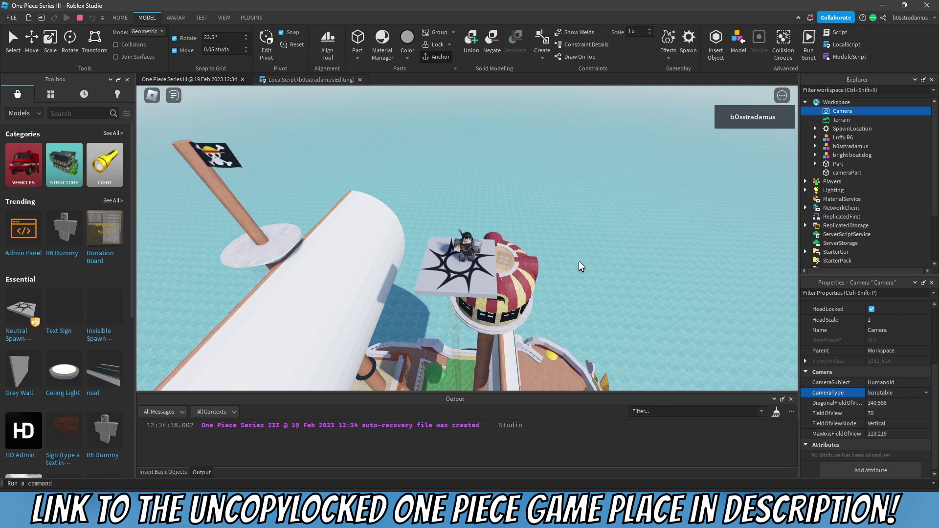
left_click(79, 18)
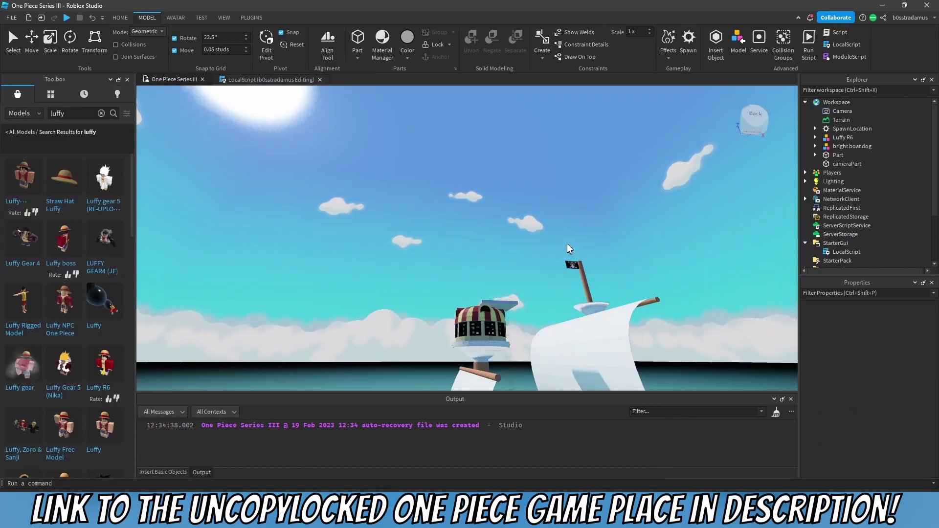
Delete the SpawnLocation from the Workspace.
right_click_drag(567, 243, 538, 228)
scroll(538, 228, "up", 3)
scroll(533, 234, "up", 2)
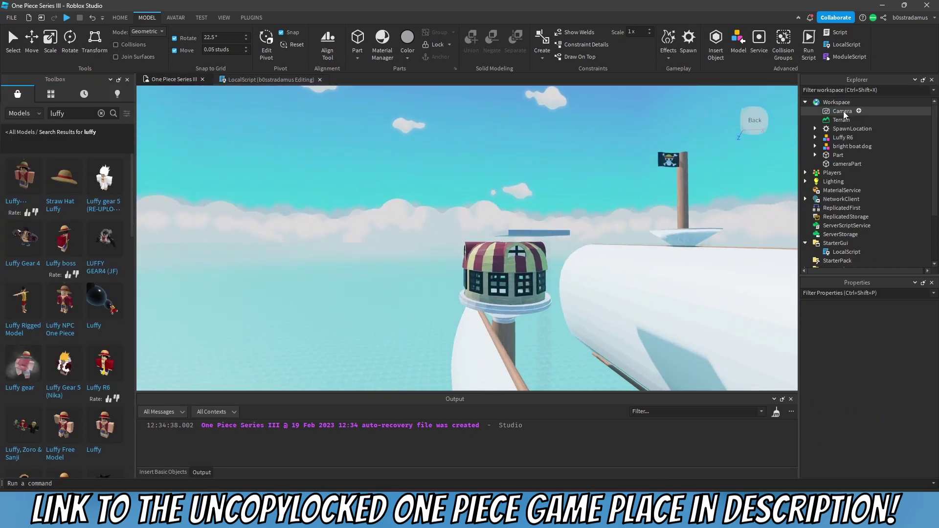
left_click(838, 129)
key("Delete")
right_click_drag(519, 147, 518, 171)
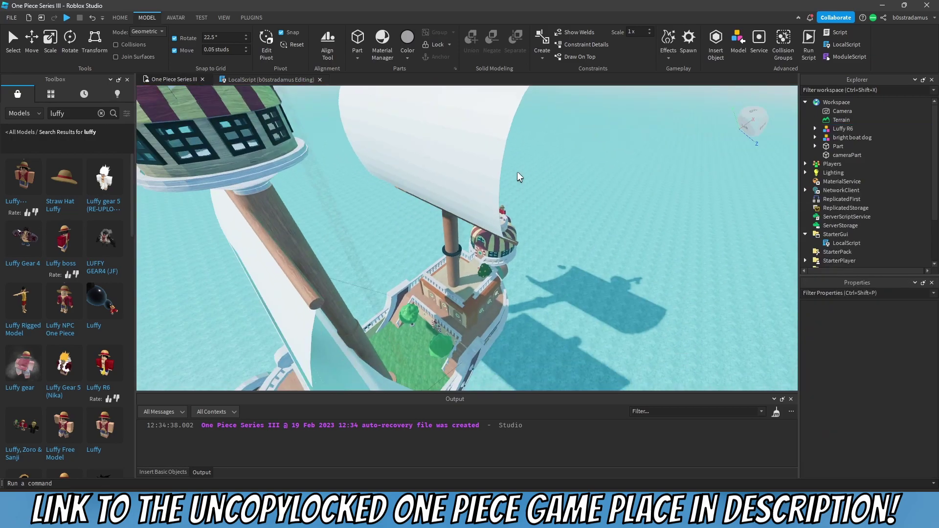
scroll(515, 170, "up", 4)
Start a cam.CFrame assignment below the CameraType line in the LocalScript, and view cameraPart in front of Luffy.
left_click(272, 80)
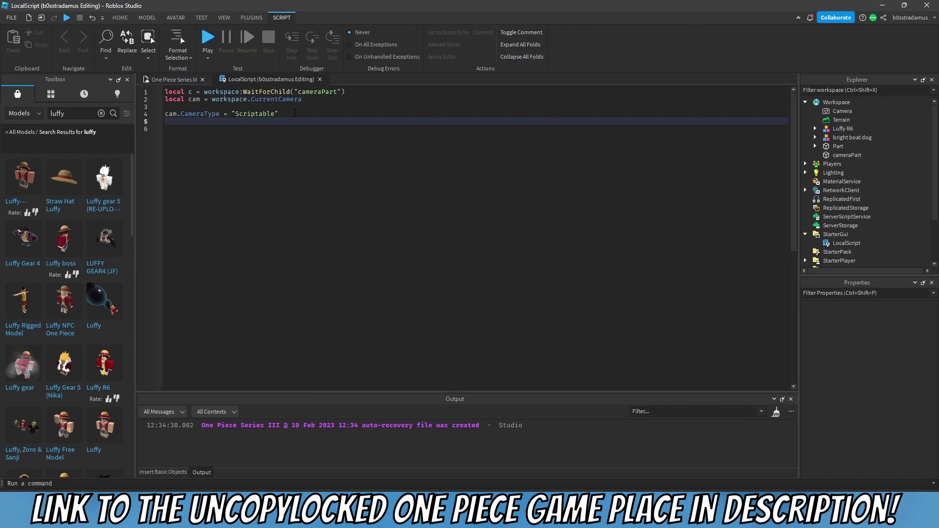
type("cam.CFrame 0")
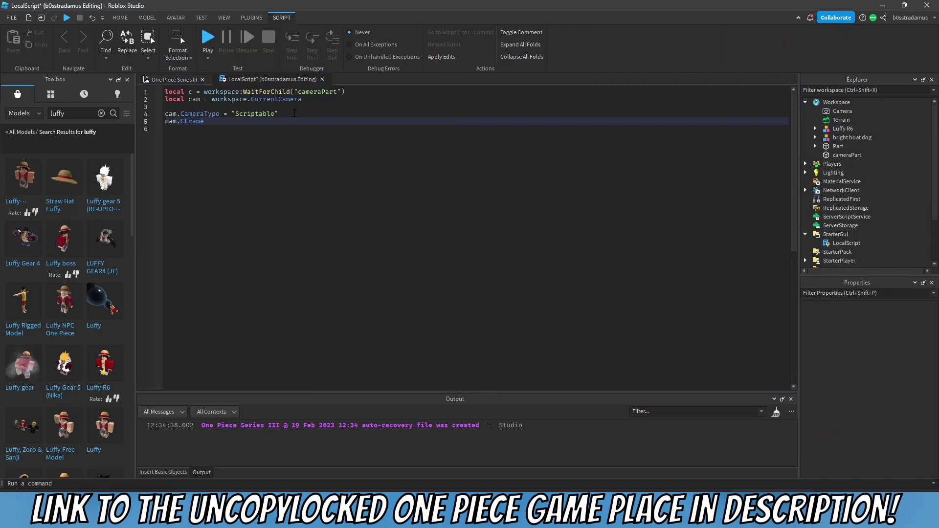
left_click(170, 78)
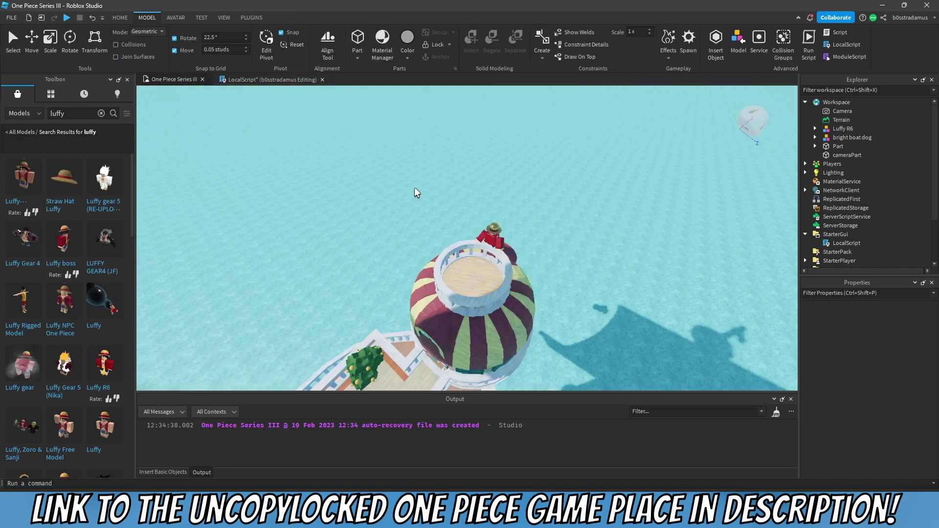
right_click_drag(486, 208, 470, 277)
scroll(471, 278, "down", 4)
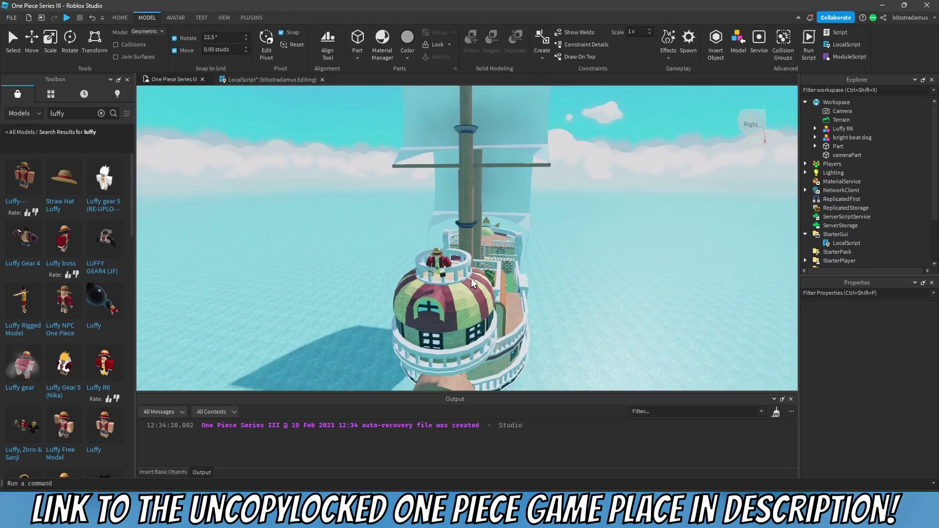
left_click(848, 155)
key("f")
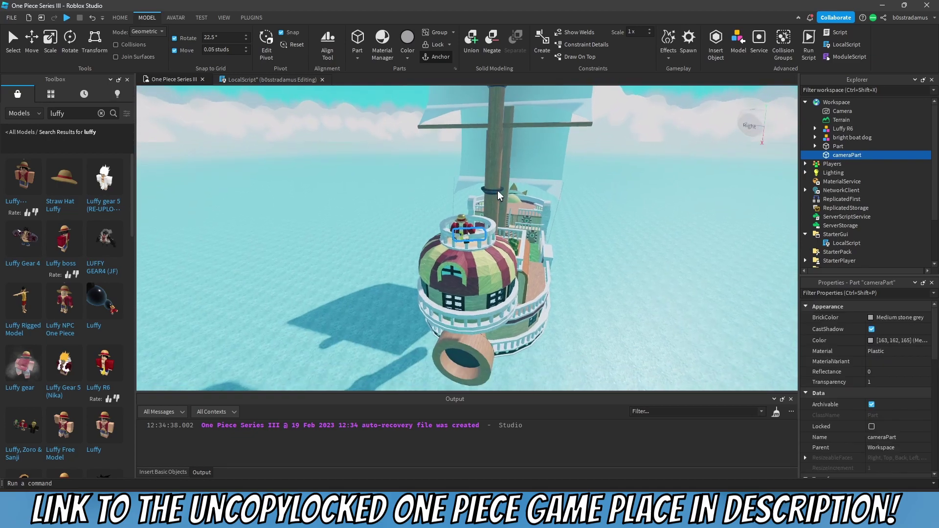
scroll(497, 191, "up", 3)
right_click_drag(498, 191, 441, 130)
Complete the script line as cam.CFrame = c.CFrame, and run a brief playtest.
left_click(304, 80)
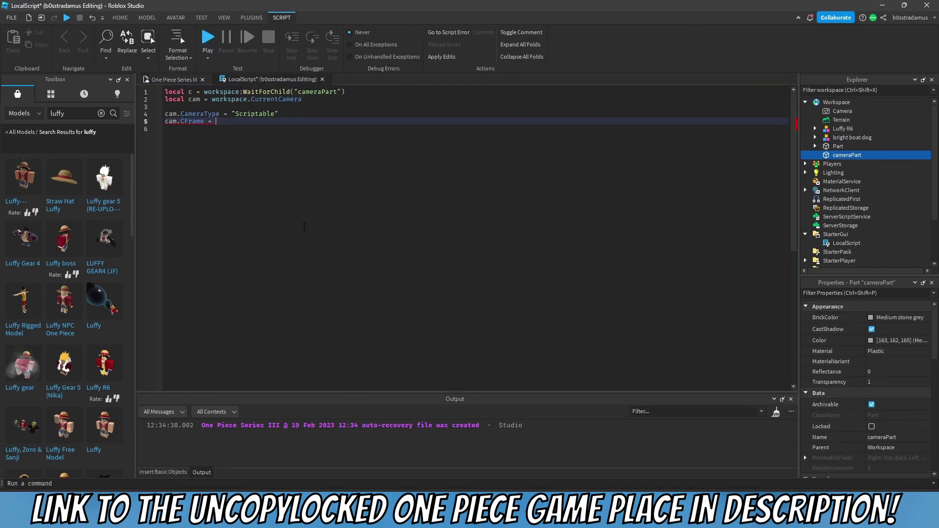
left_click_drag(282, 114, 201, 113)
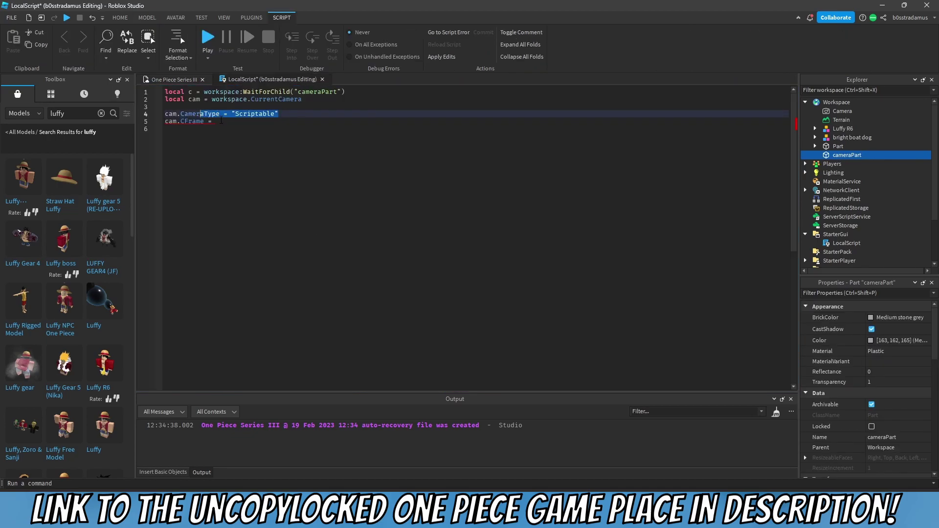
left_click(207, 123)
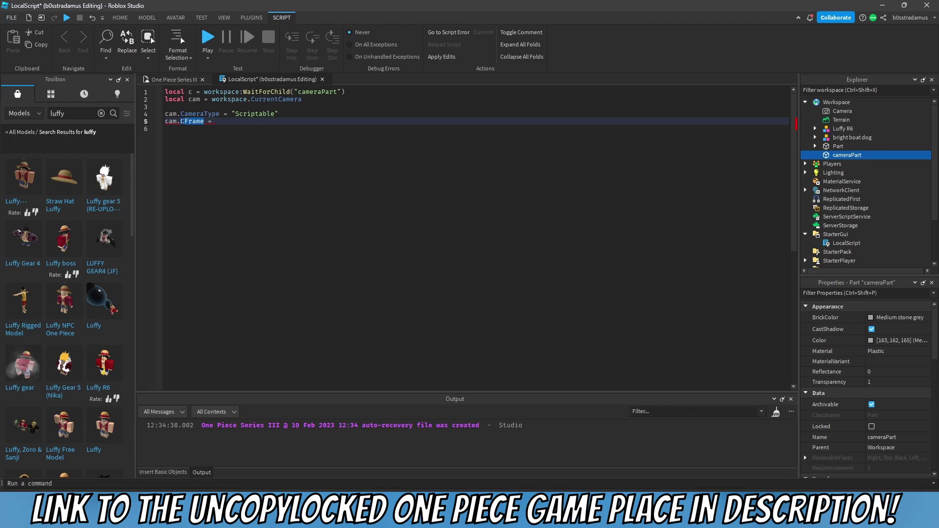
mouse_move(222, 122)
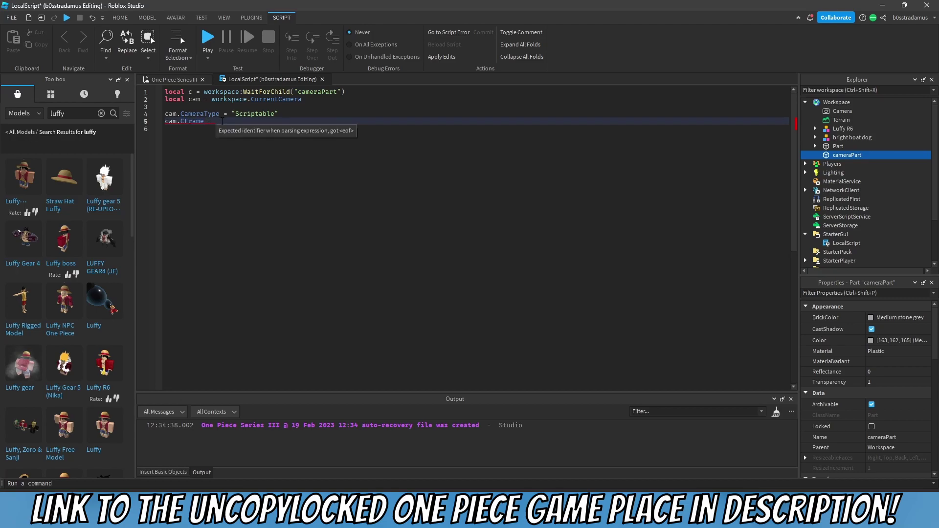
type("c.CFrame")
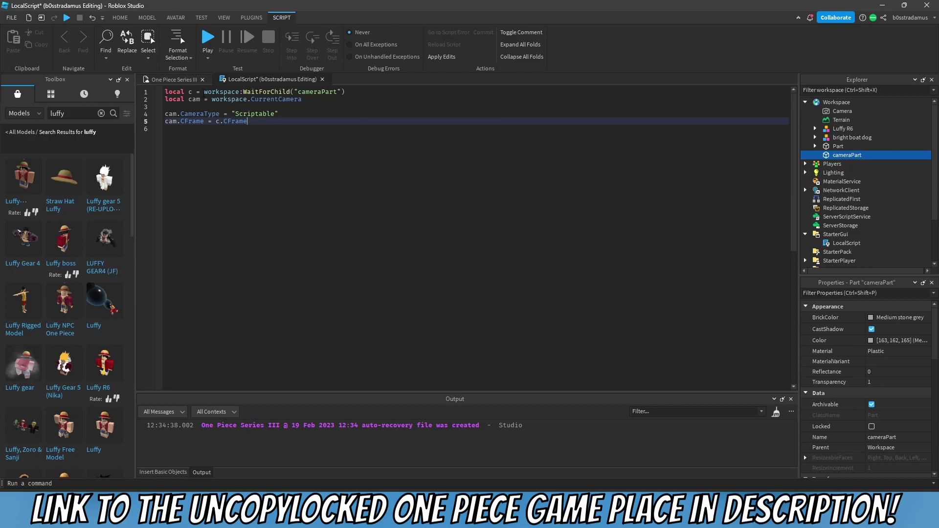
left_click(209, 39)
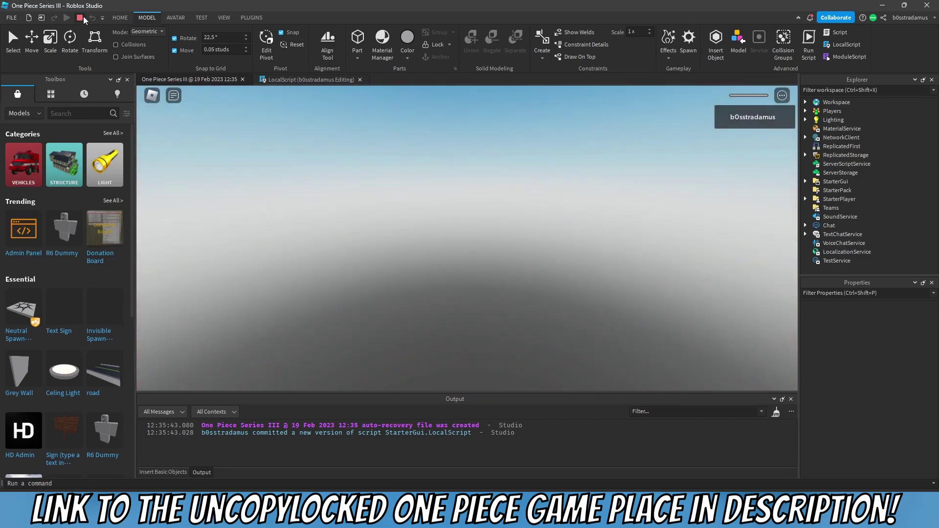
left_click(80, 17)
Insert a wait(2) line between the variable declarations and the CameraType assignment, with blank lines around it.
left_click(194, 106)
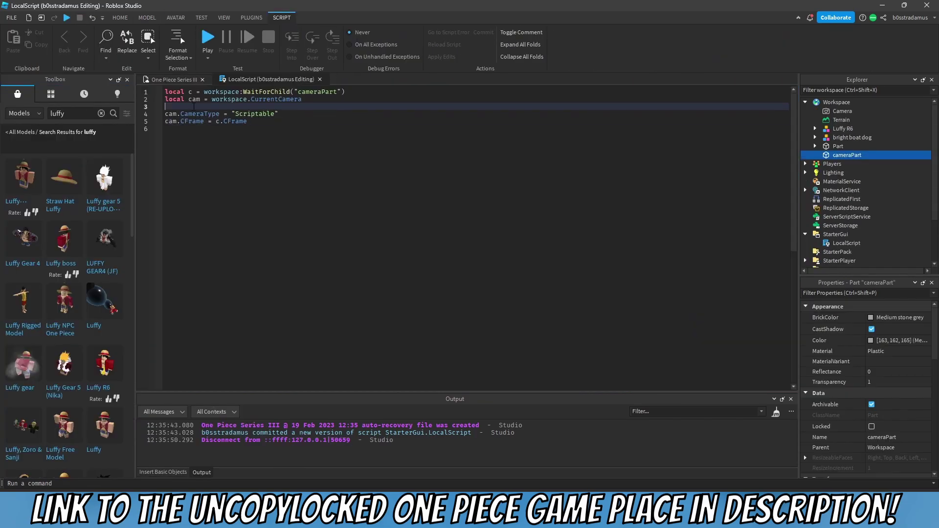
key("Return")
key("Return")
key("Up")
type("wait(2")
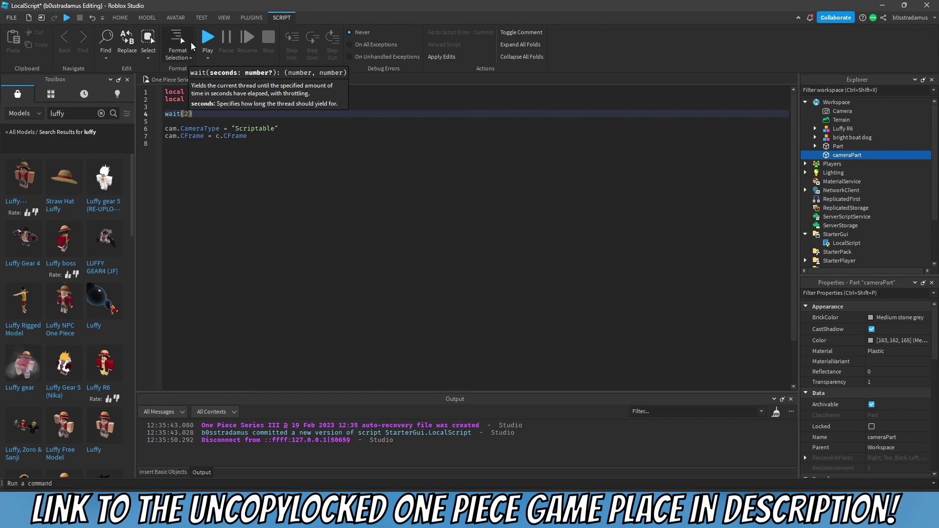
Add a SpawnLocation on the ship's grass deck and playtest the delayed camera script.
left_click(159, 79)
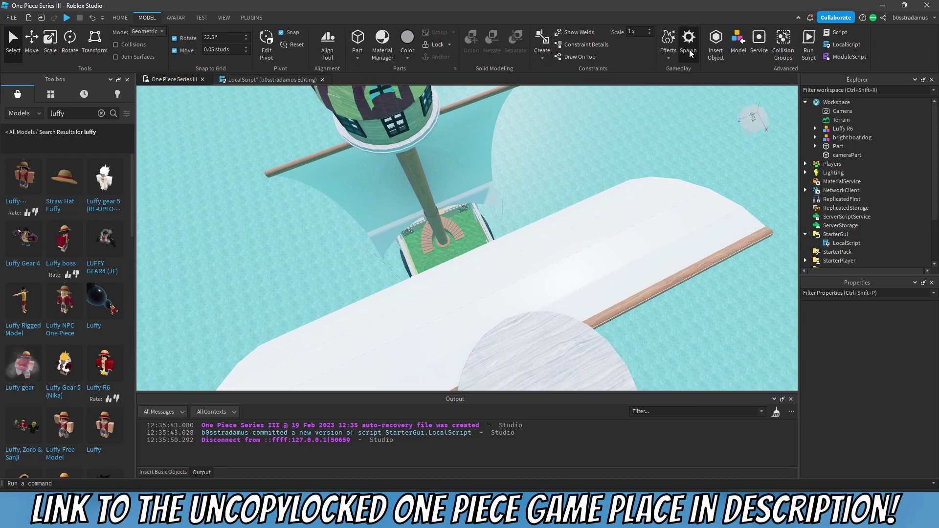
left_click(688, 42)
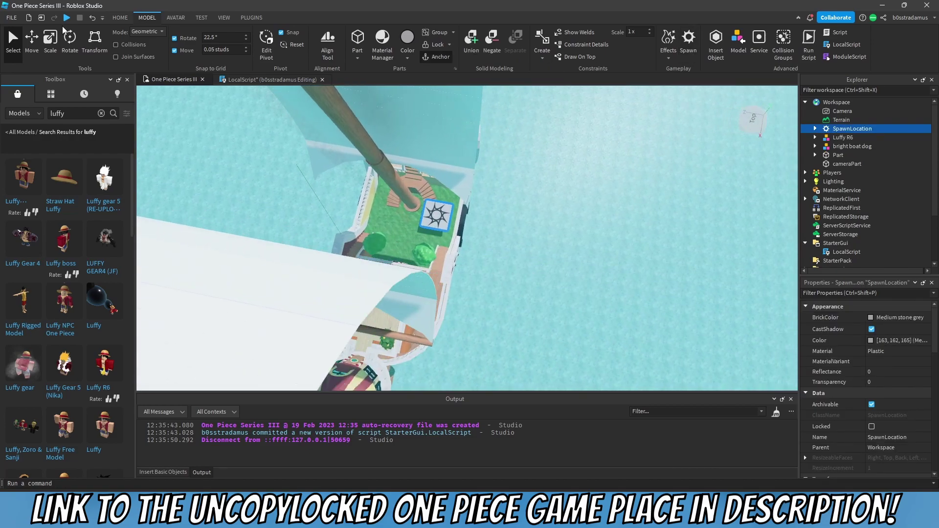
left_click(67, 17)
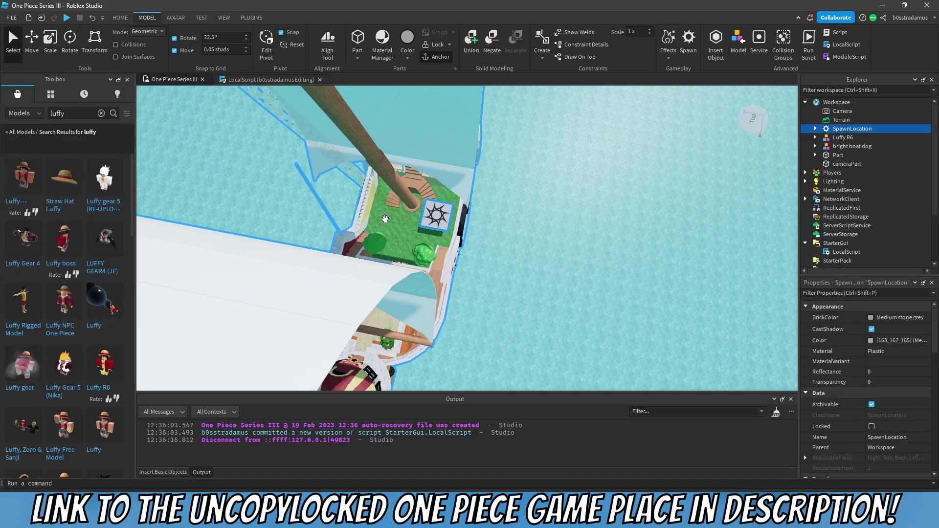
Focus on cameraPart and examine its placement and direction relative to Luffy on the crow's nest.
right_click_drag(565, 197, 566, 197)
left_click(846, 164)
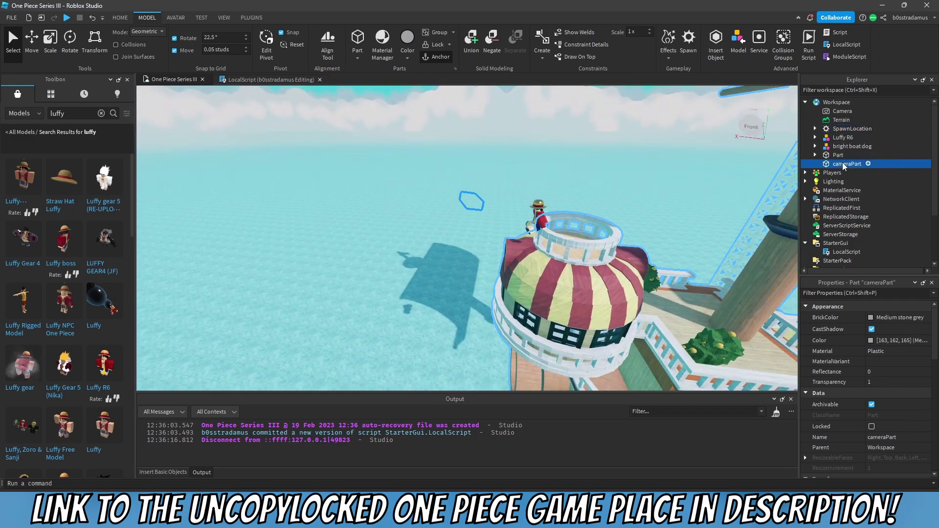
key("f")
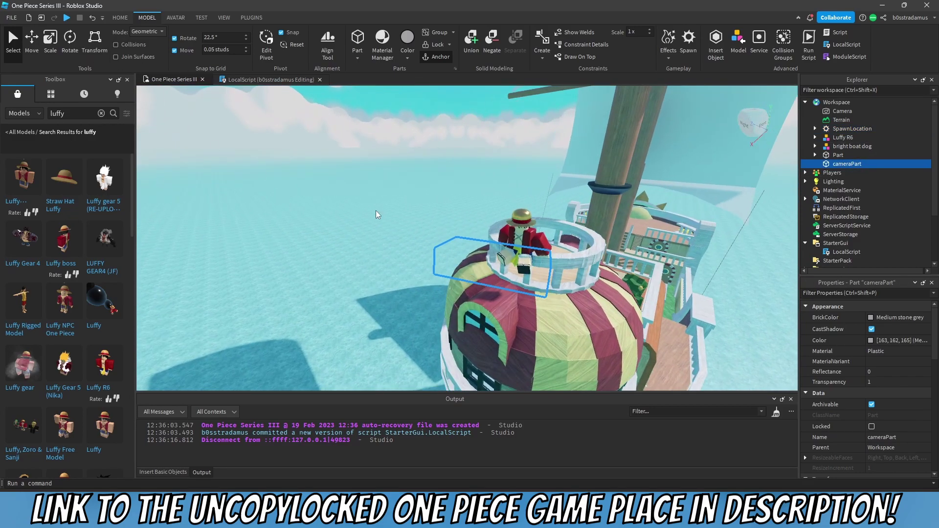
key("w")
right_click_drag(462, 270, 504, 263)
key("a")
key("w")
key("s")
key("d")
Inspect cameraPart's orientation with the Rotate tool, and check the fixed camera view in a short playtest.
left_click(74, 48)
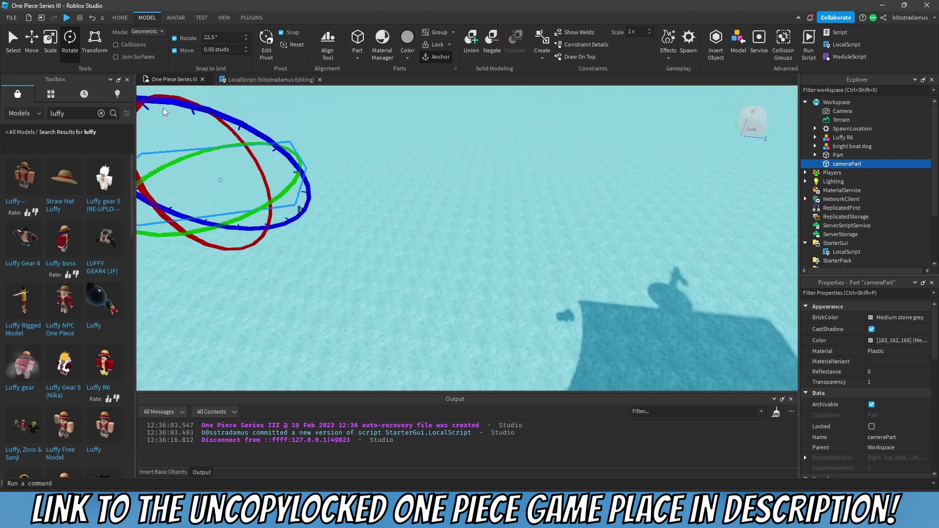
scroll(164, 112, "down", 5)
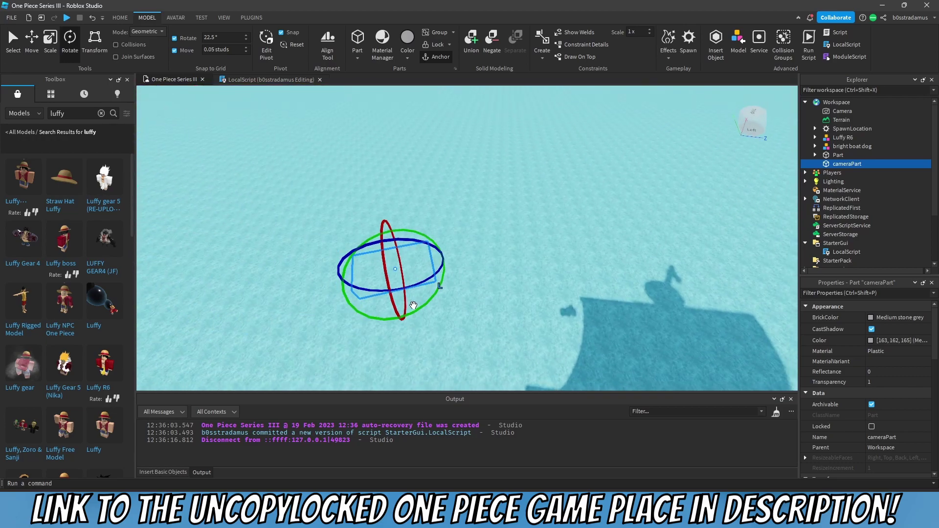
left_click_drag(416, 307, 335, 201)
left_click(301, 175)
left_click(66, 18)
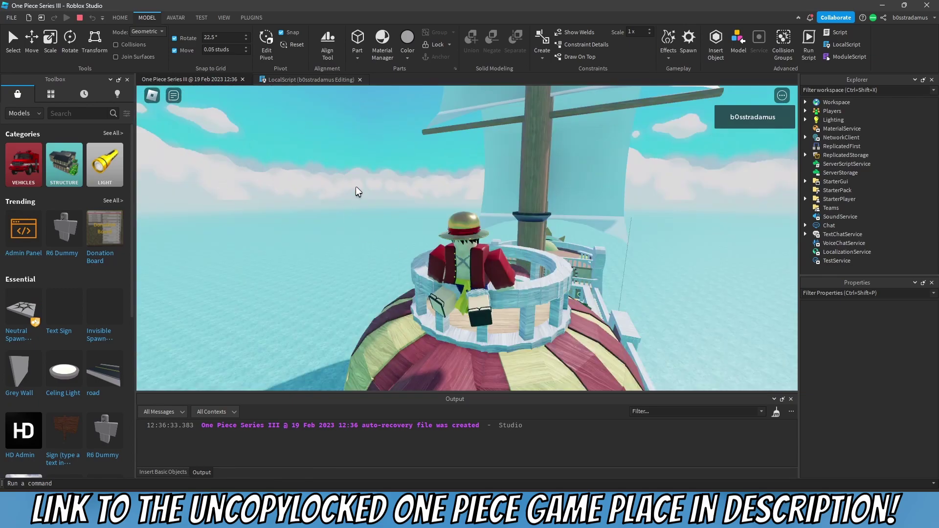
left_click(80, 18)
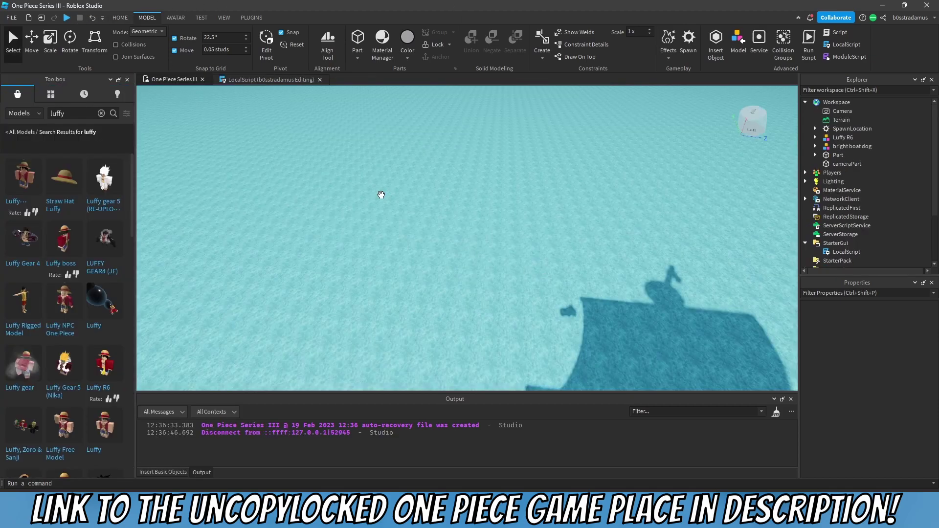
Declare a local variable t below the CFrame line as game:GetService("TweenService").
left_click(271, 80)
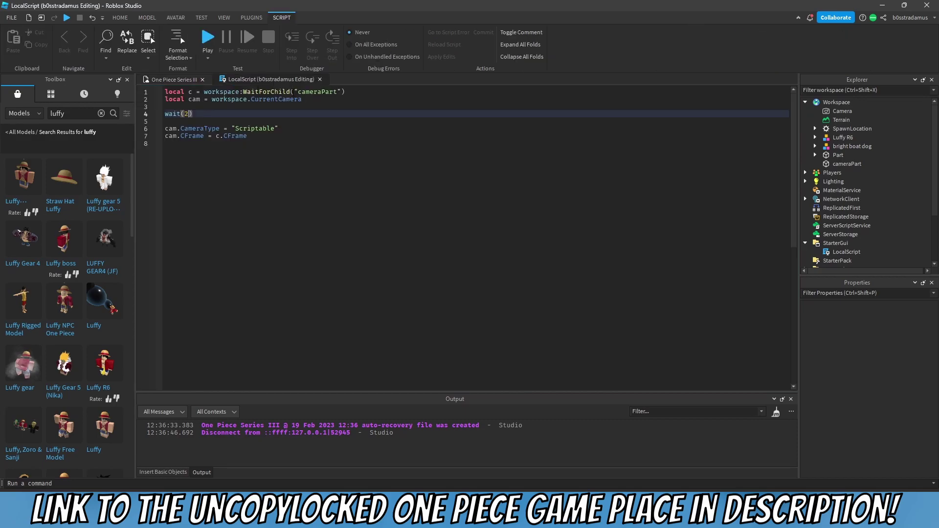
left_click(260, 137)
key("Return")
key("Return")
key("Return")
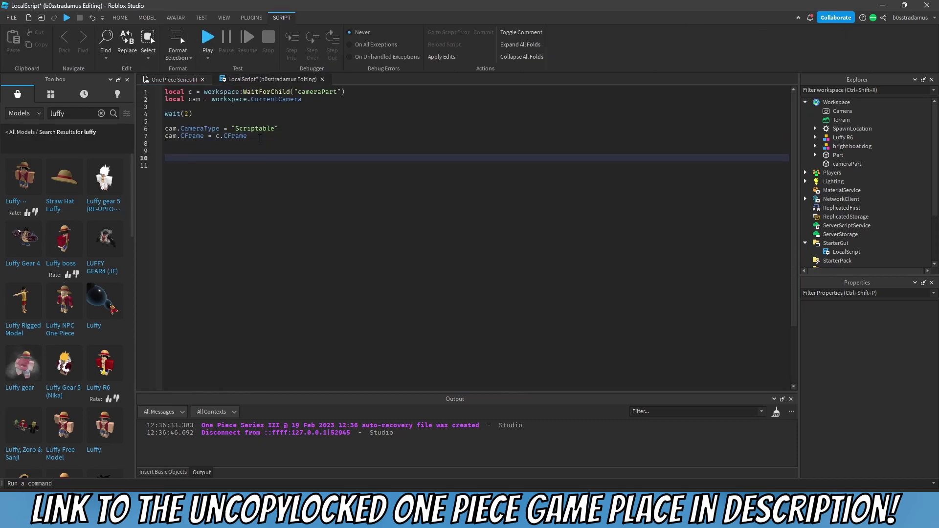
key("Up")
type("local")
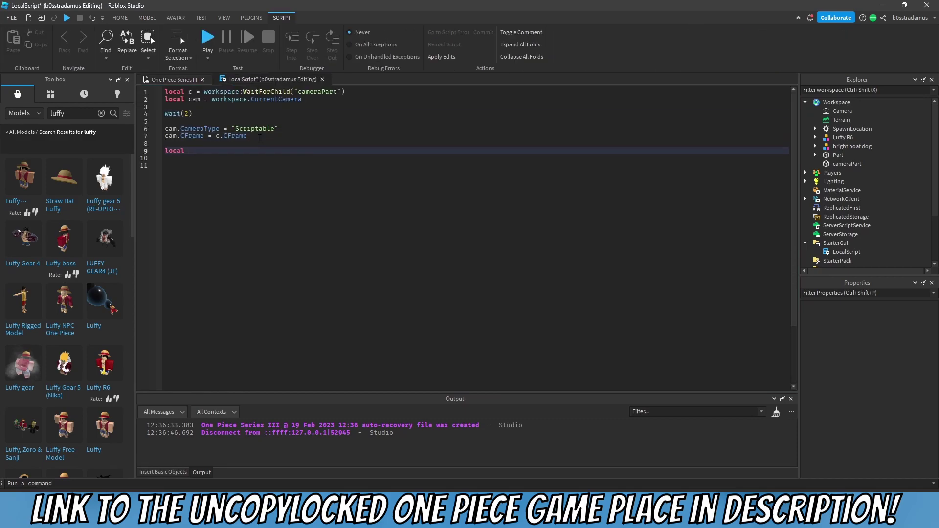
type(" t = game:GetService(\"")
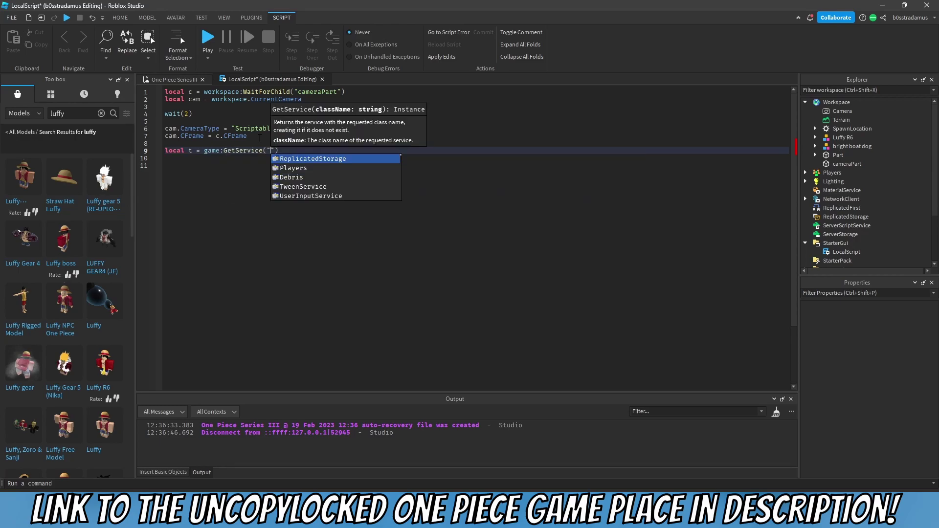
type("TweenService")
key("Right")
key("Right")
Extend the t declaration with a Create call on cam that takes a TweenInfo.new argument.
type(":C")
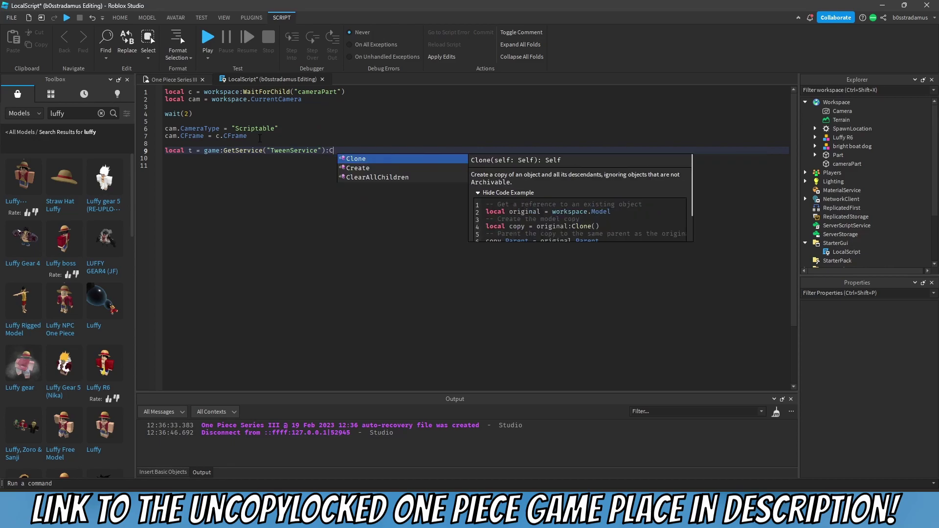
type("reate(f")
key("BackSpace")
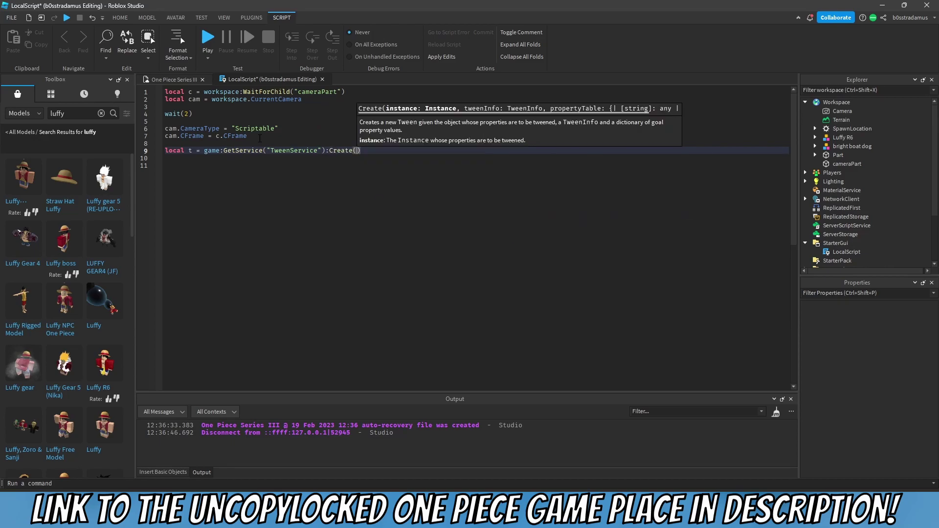
type("cam, T")
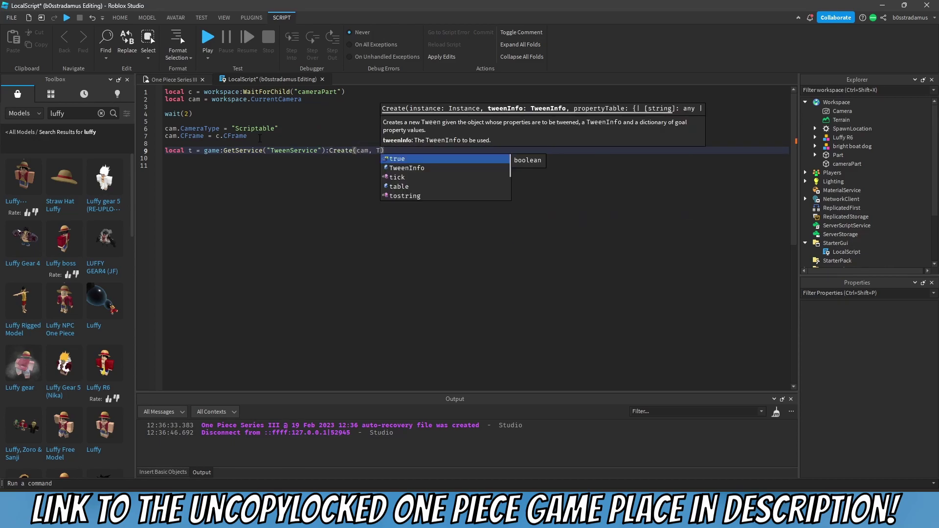
type("weenInfo.new(")
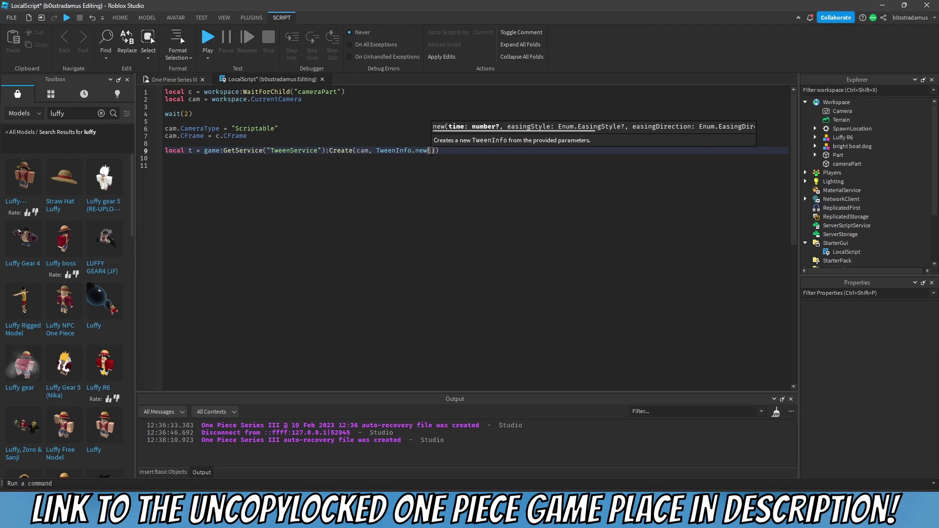
Give TweenInfo.new a time of 2, Enum.EasingStyle.Linear and Enum.EasingDirection.Out as its first three arguments.
type("2, Enum.EasingStyle.li")
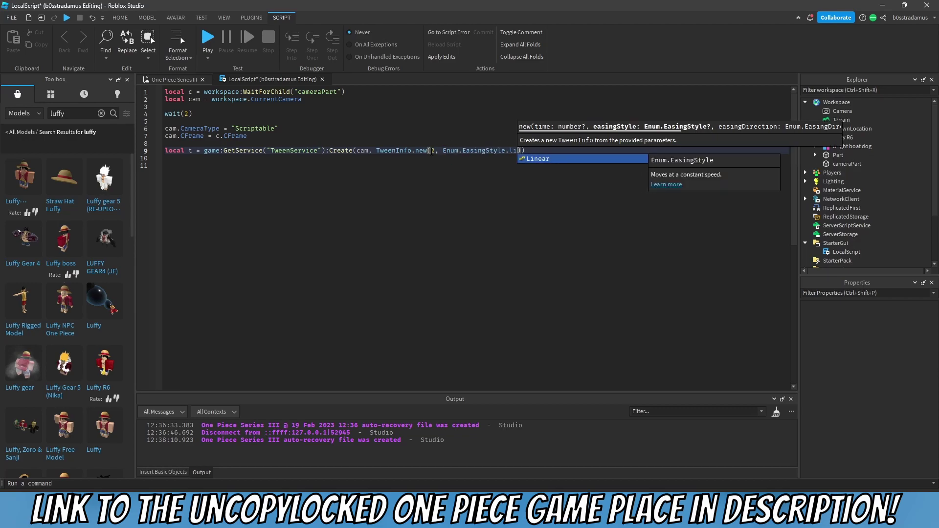
key("Tab")
type(", Enum.e")
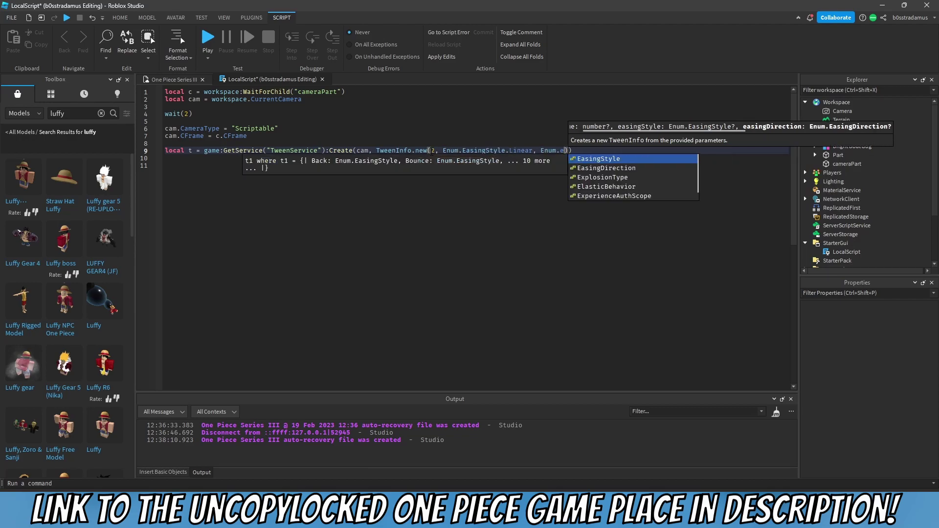
type("as")
key("Down")
key("Tab")
type(".Out")
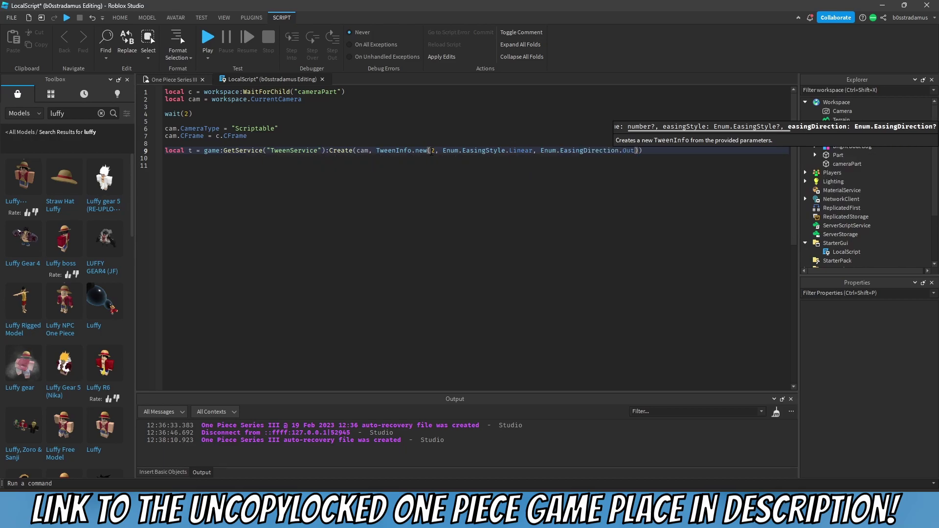
Add math.huge as the repeat count and true for reversing to the TweenInfo.new arguments.
type(",")
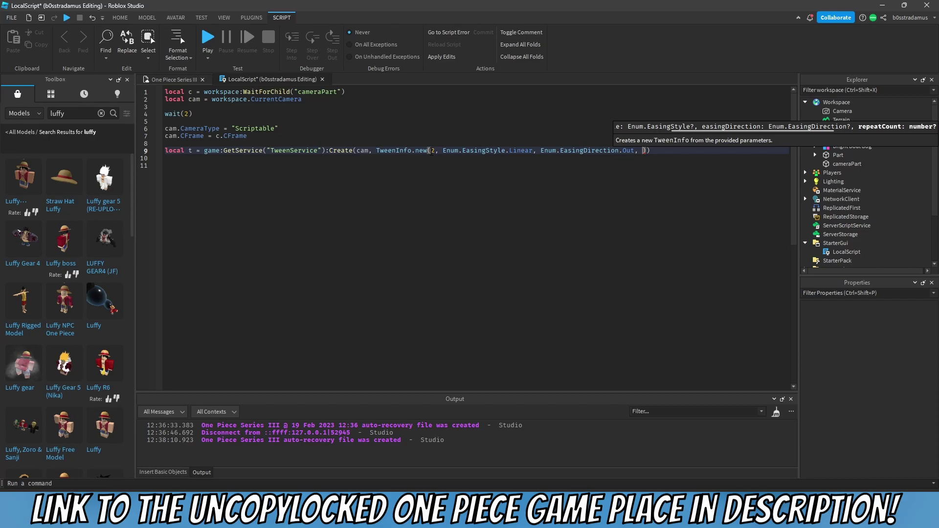
type("math.hu")
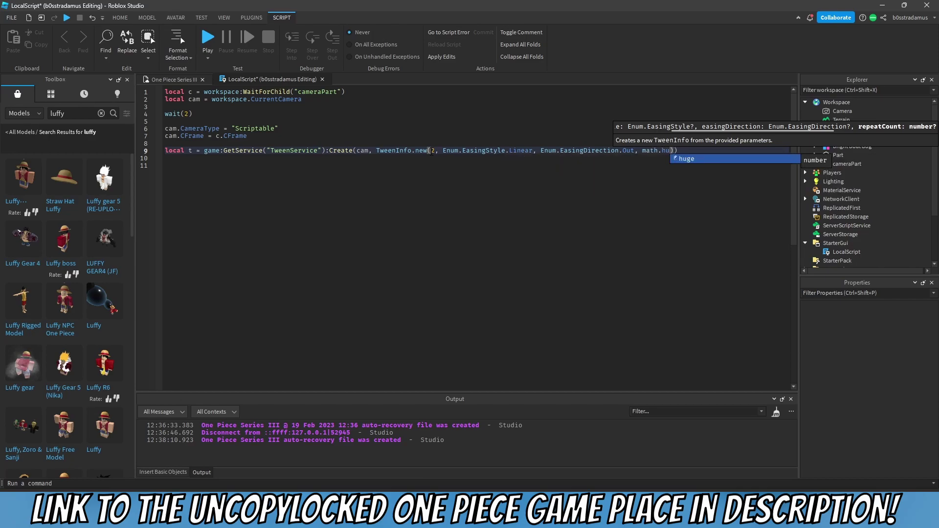
key("Tab")
type(", true")
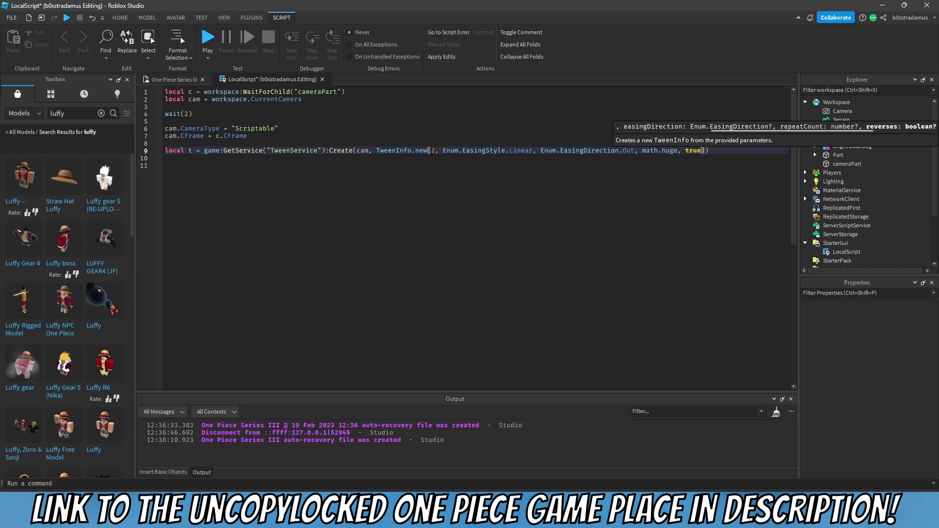
Complete the Create call with a property table that sets FieldOfView = 80.
type("), ")
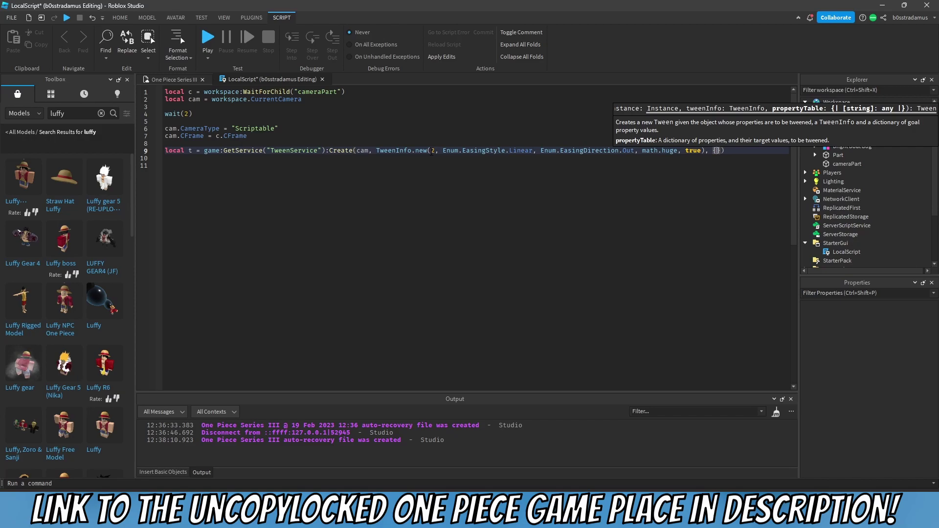
type("{Fiel")
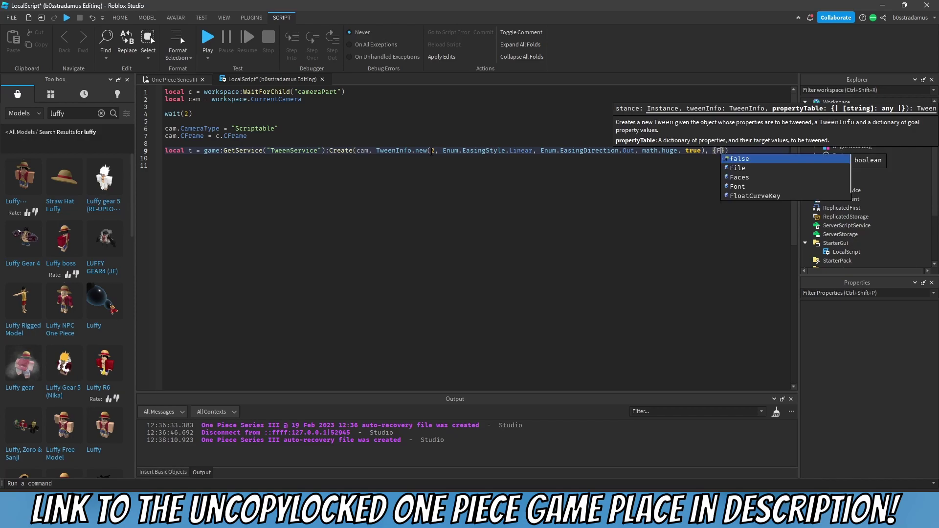
type("dOfView =")
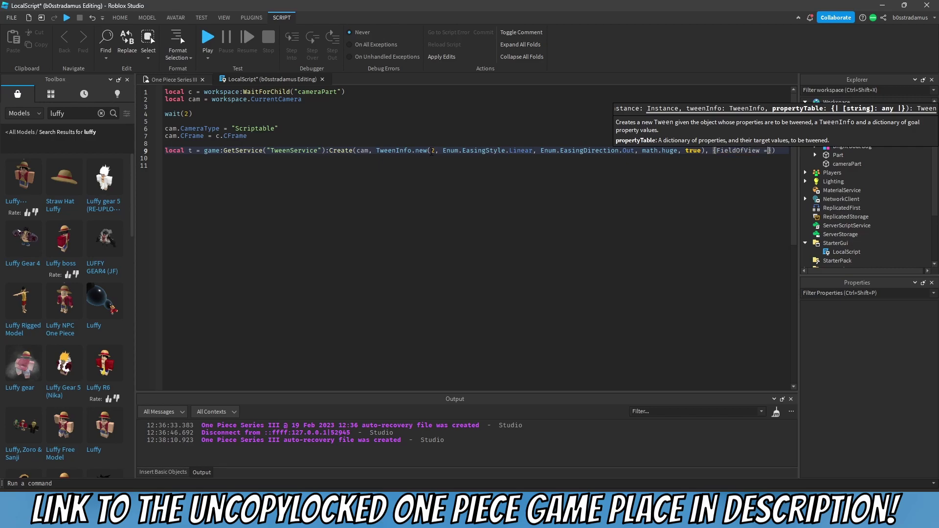
type(" 80")
key("End")
Add t:Play() below the tween declaration and check the camera animation in a short playtest.
key("Return")
type("t:Play()")
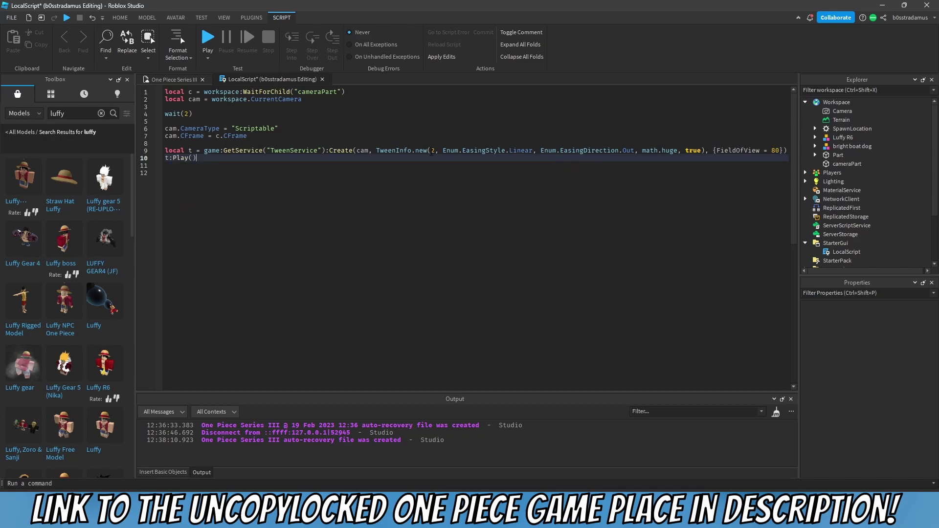
left_click(207, 37)
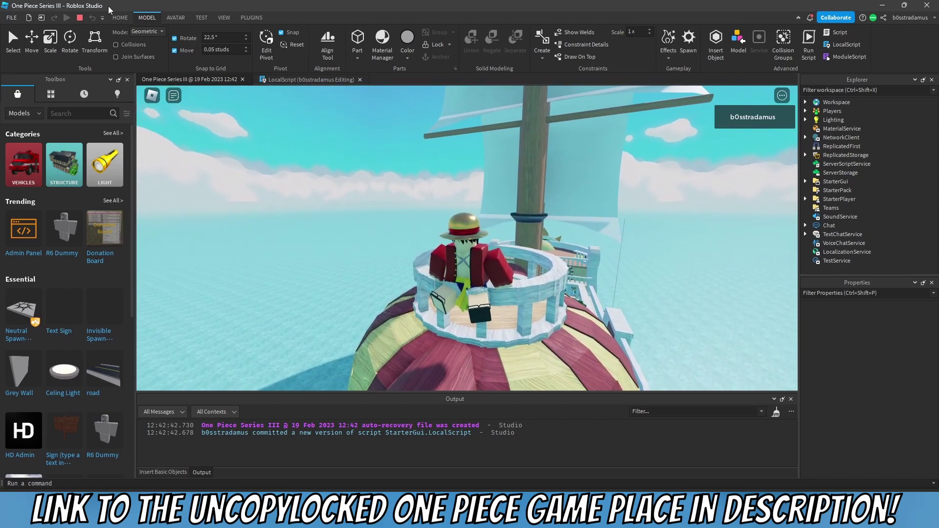
left_click(81, 18)
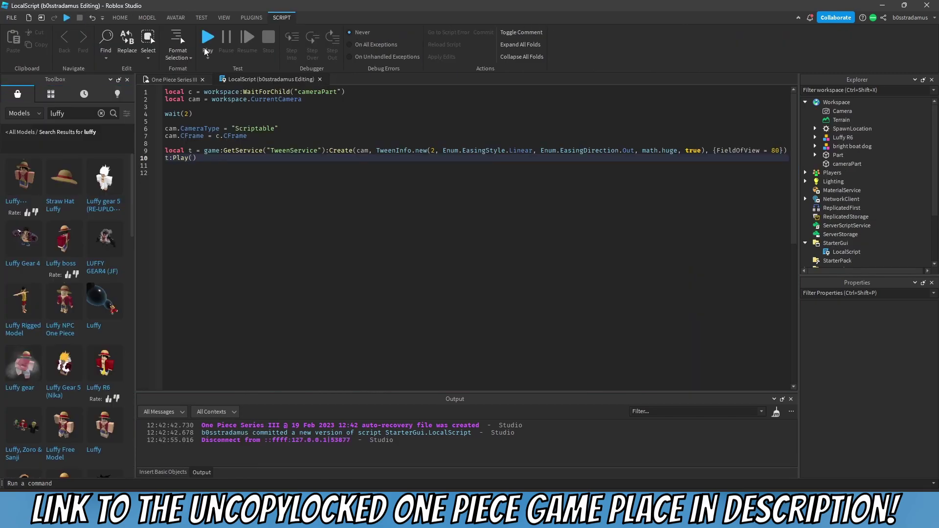
Set the tween's time in TweenInfo.new to 4 and playtest the slower camera zoom.
double_click(432, 150)
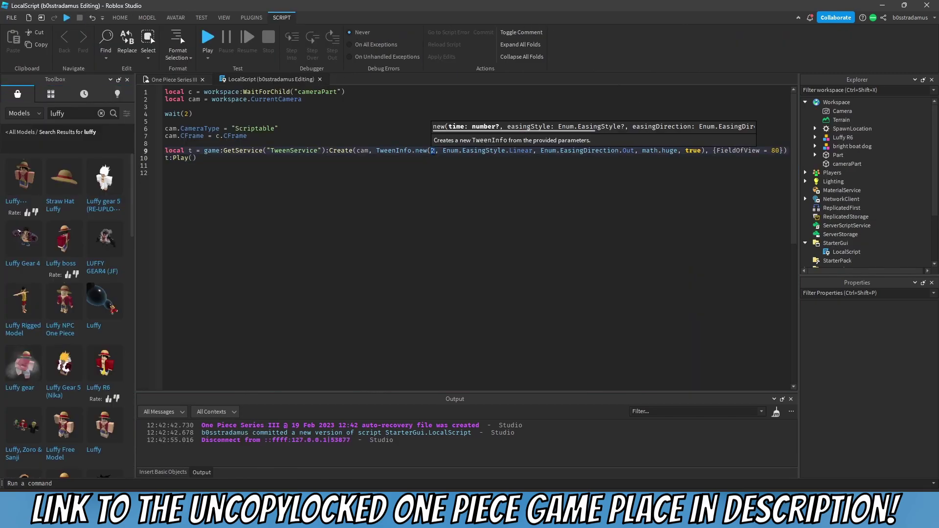
type("4")
left_click(205, 41)
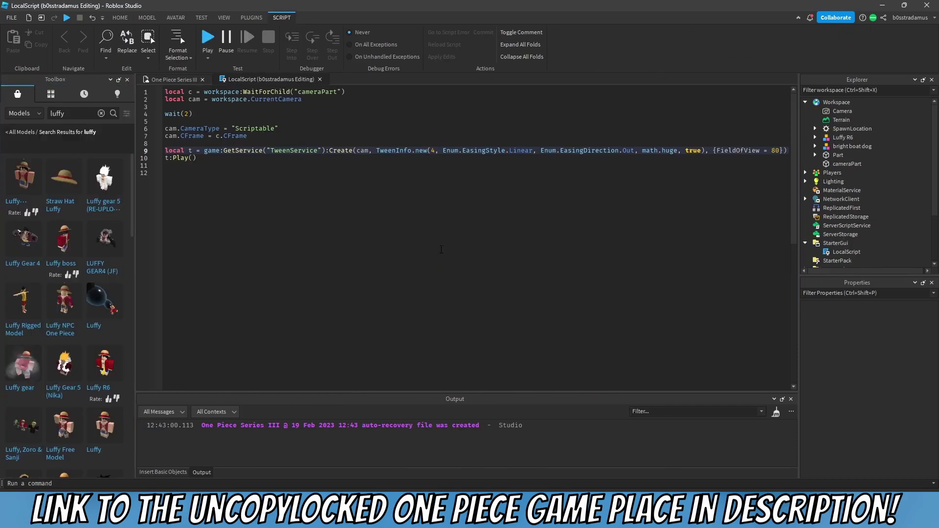
Set the tween's time in TweenInfo.new to 6 and check the camera animation in another playtest.
key("BackSpace")
type("6")
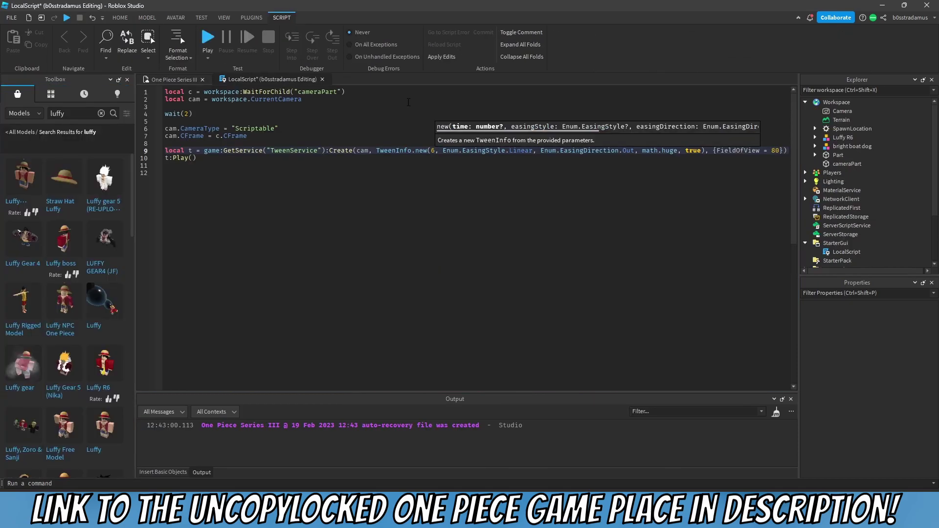
left_click(207, 38)
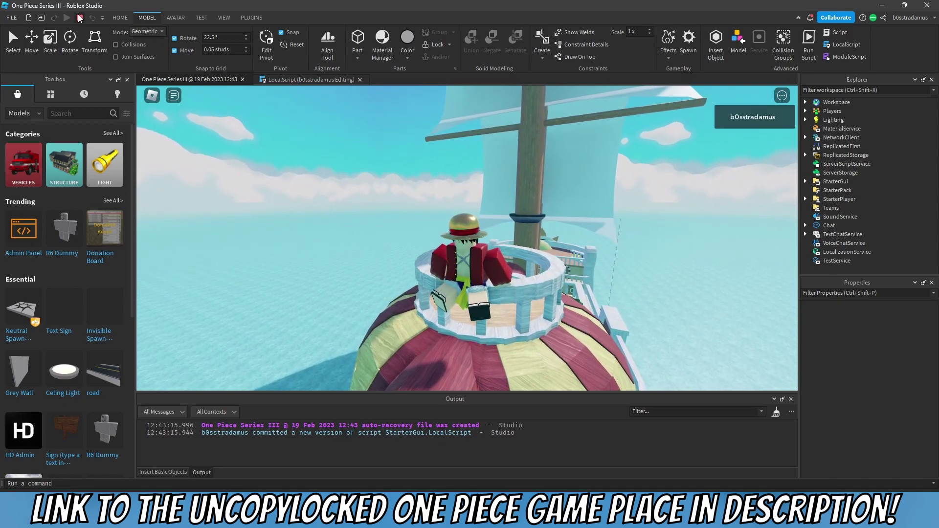
key("shift+F5")
left_click(231, 178)
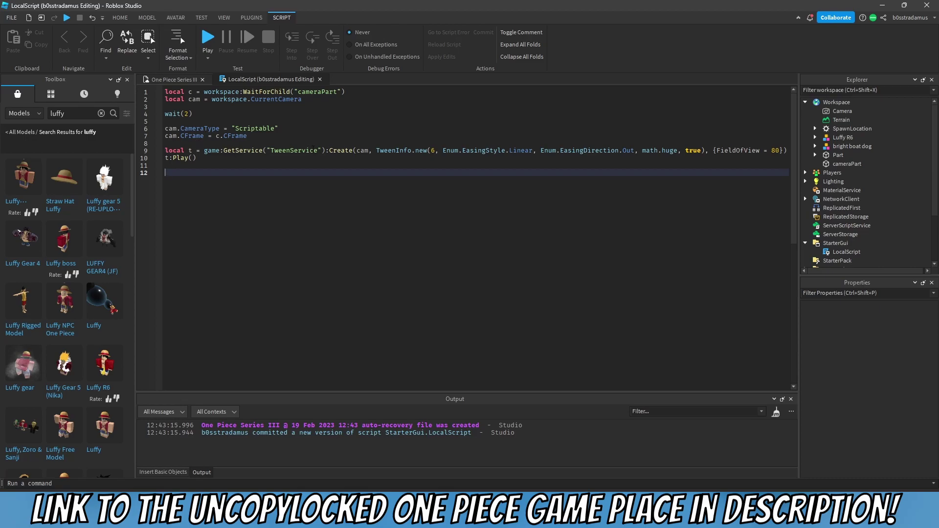
Return to the place view and insert a block part beside the figurehead at the ship's bow.
left_click(196, 82)
key("s")
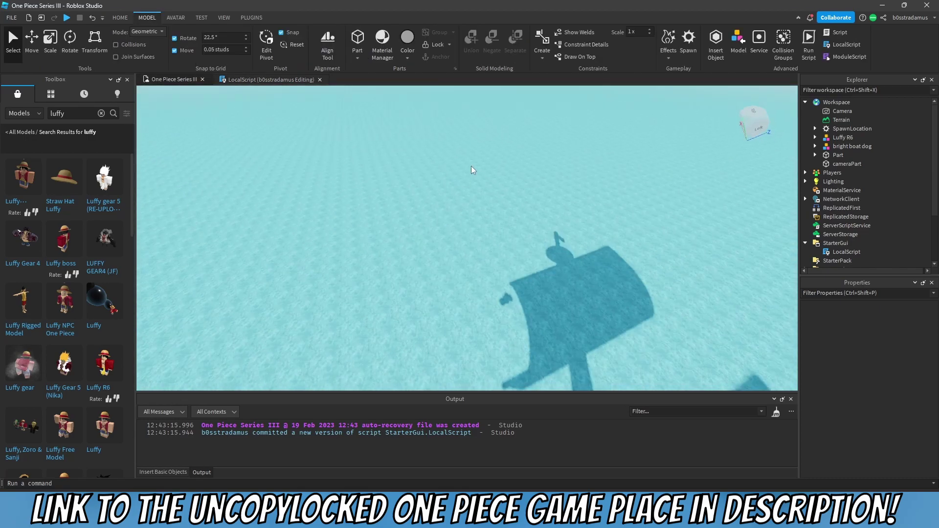
right_click_drag(466, 167, 466, 171)
key("w")
left_click(128, 19)
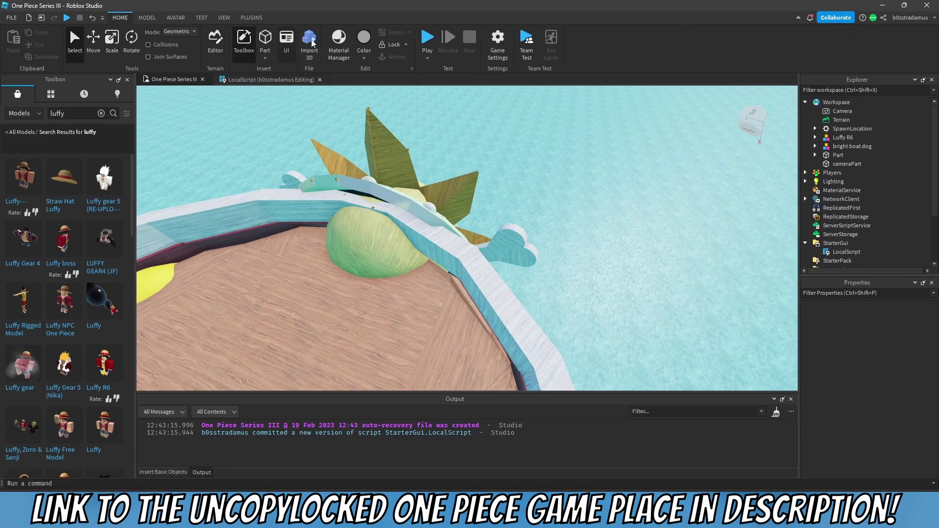
left_click(274, 42)
scroll(460, 293, "up", 5)
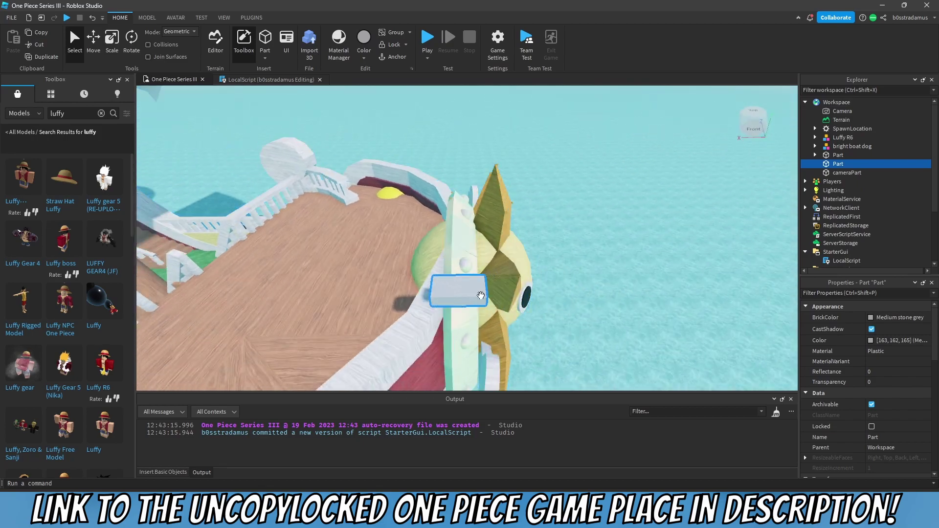
scroll(465, 300, "up", 5)
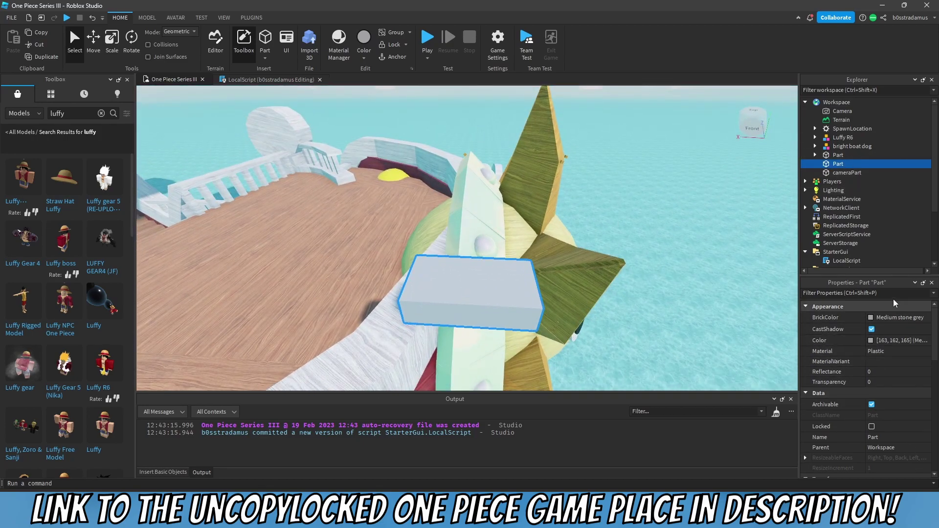
Look through the new part's properties, including its appearance, transform, anchoring and assembly settings.
scroll(854, 326, "down", 1)
scroll(865, 362, "down", 6)
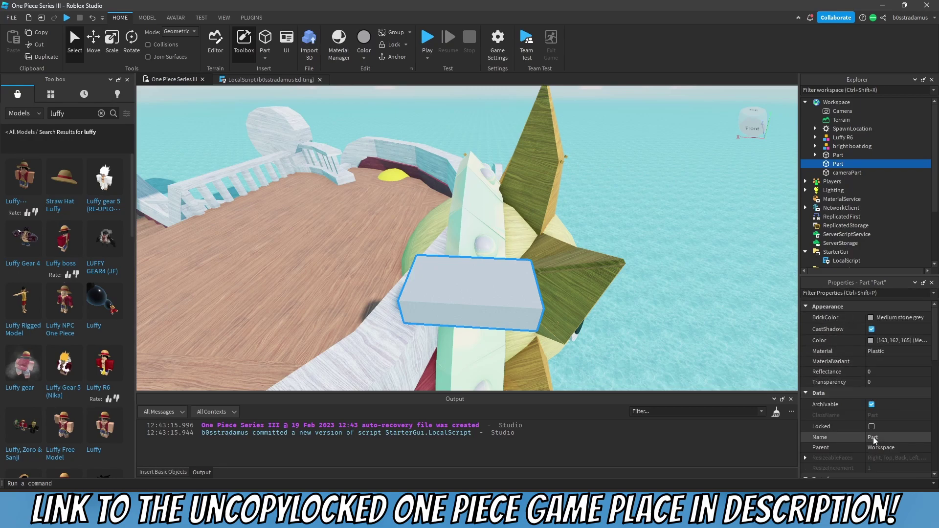
scroll(866, 386, "up", 6)
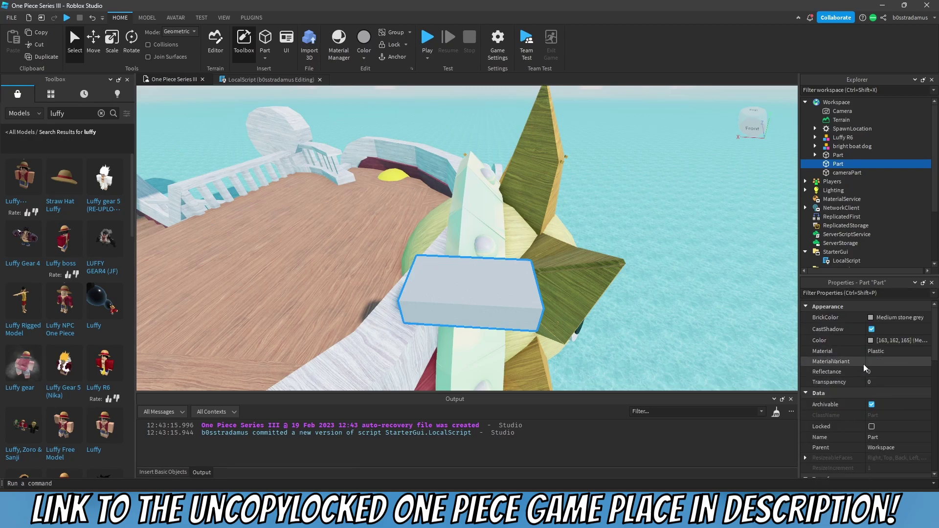
scroll(844, 381, "down", 1)
scroll(844, 381, "down", 5)
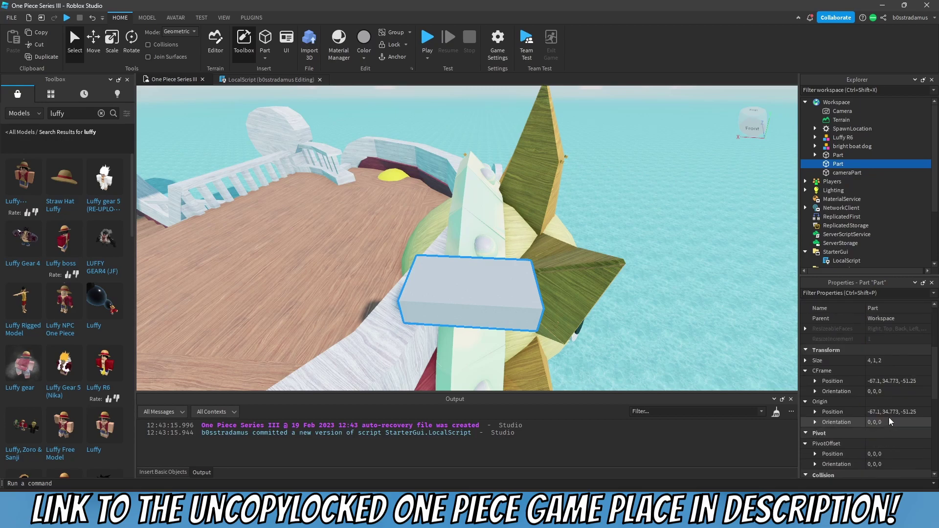
scroll(892, 367, "up", 3)
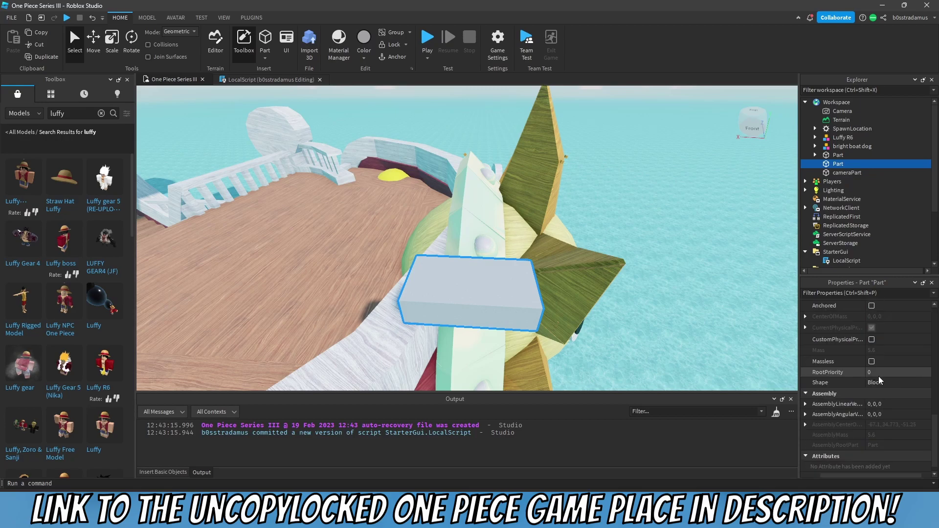
scroll(903, 369, "up", 5)
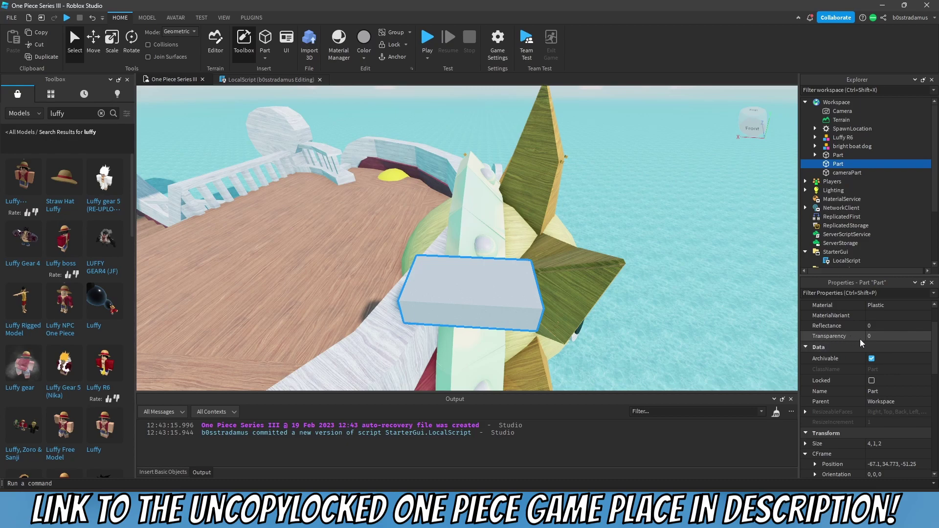
scroll(869, 340, "up", 3)
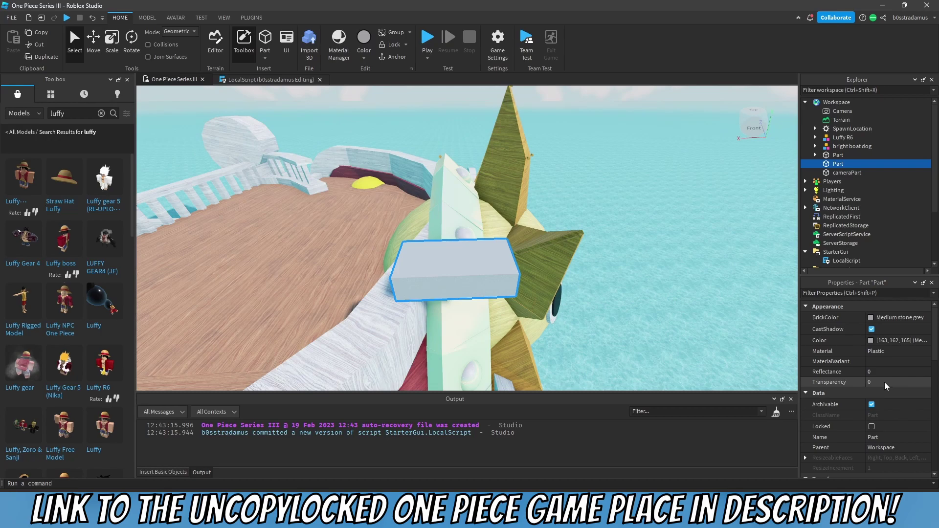
Try Transparency values of 1 and 0.4 on the new part, and cancel the entry.
type("1")
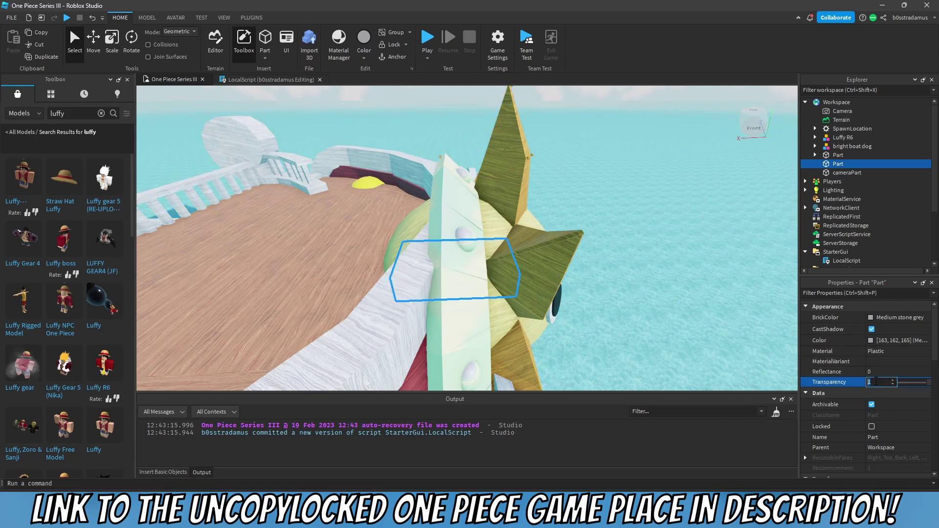
type("0.5")
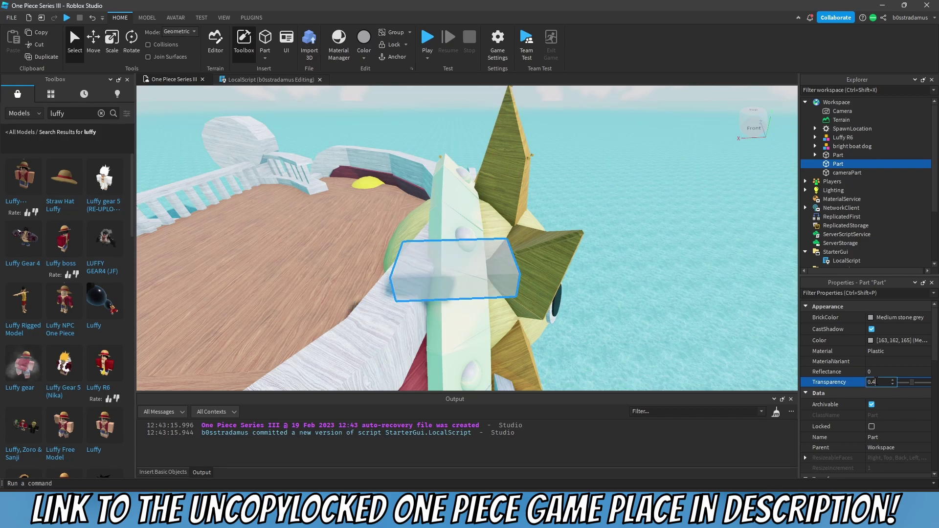
key("BackSpace")
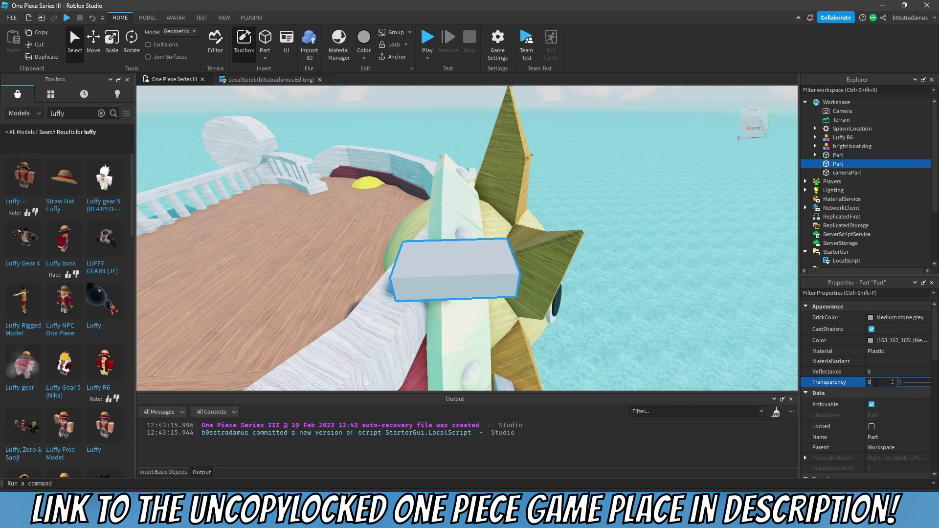
type("1")
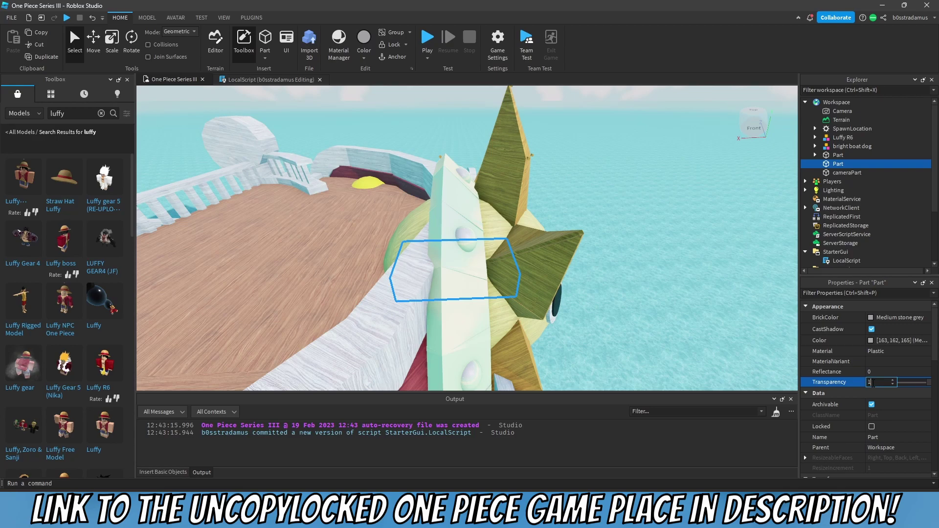
key("Escape")
Try Transparency values of 1, 0.2, 0.6 and again 1 on the new part.
left_click(873, 384)
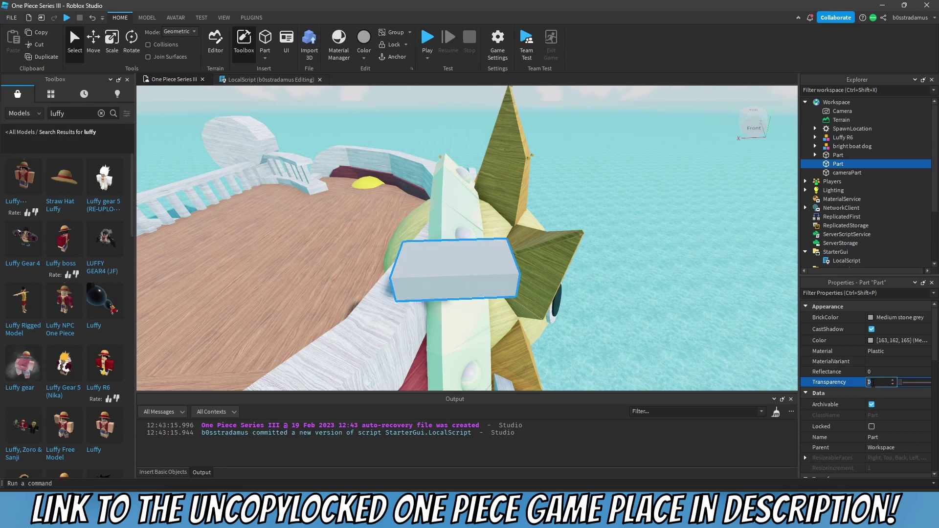
type("1")
key("BackSpace")
type(".2")
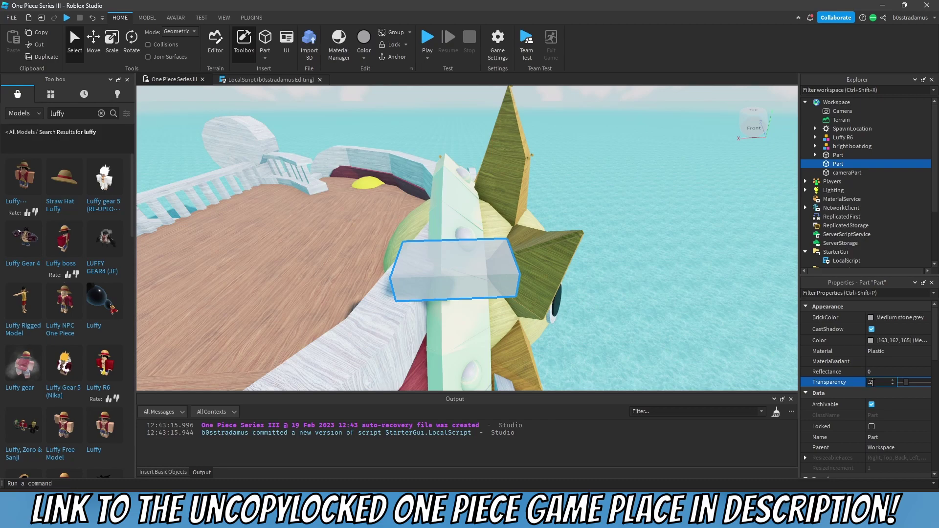
key("BackSpace")
type("8")
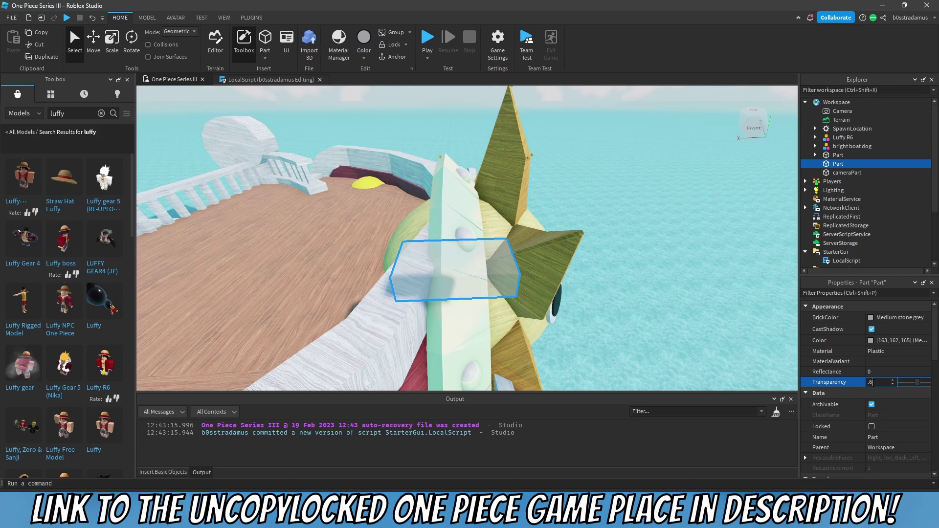
key("BackSpace")
key("BackSpace")
type("1")
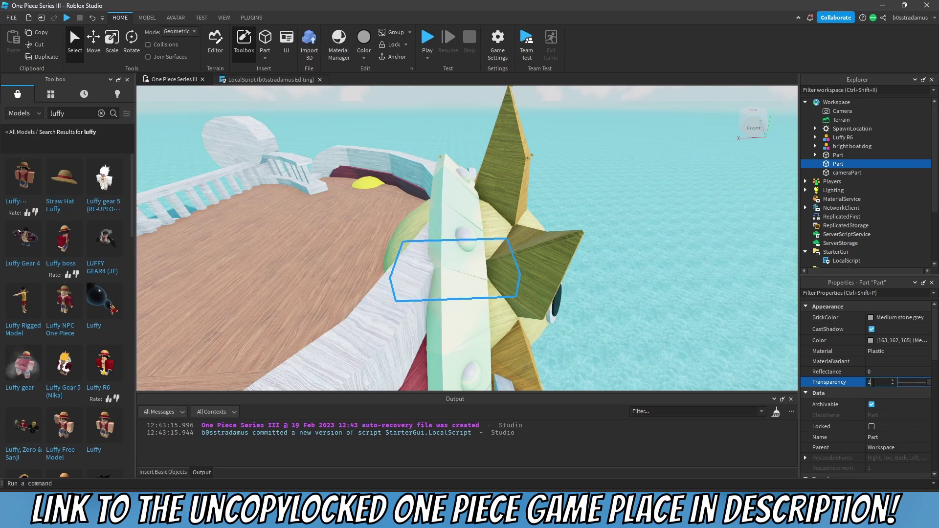
Alternate the new part's Transparency between 0 and 1 several times, and clear the value.
key("BackSpace")
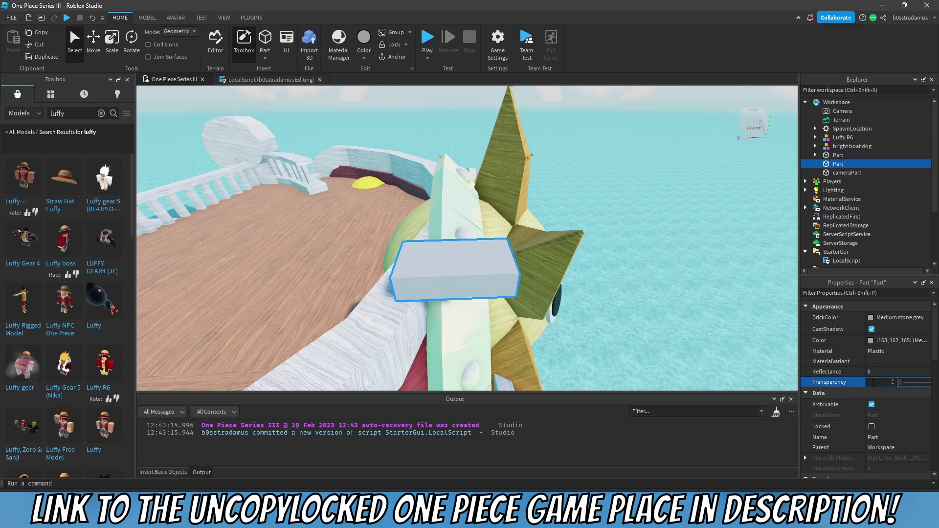
type("0")
key("BackSpace")
type("1")
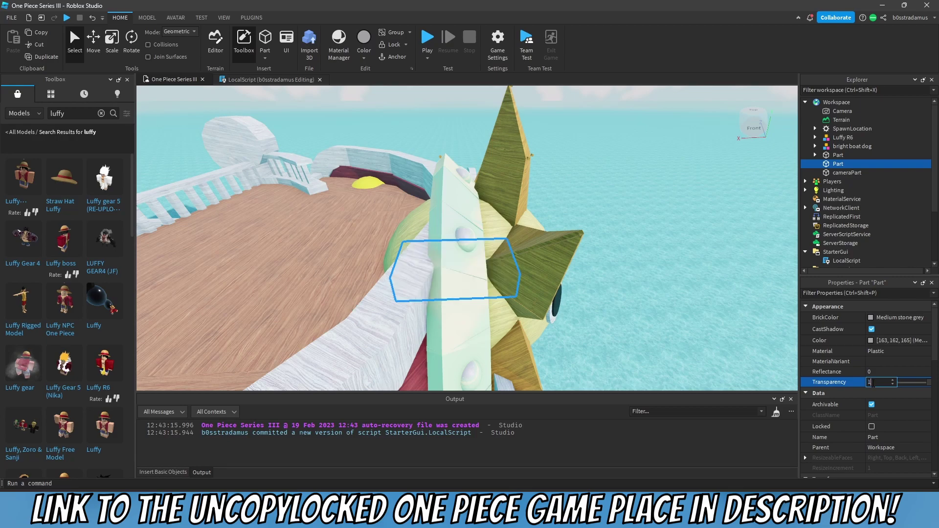
key("BackSpace")
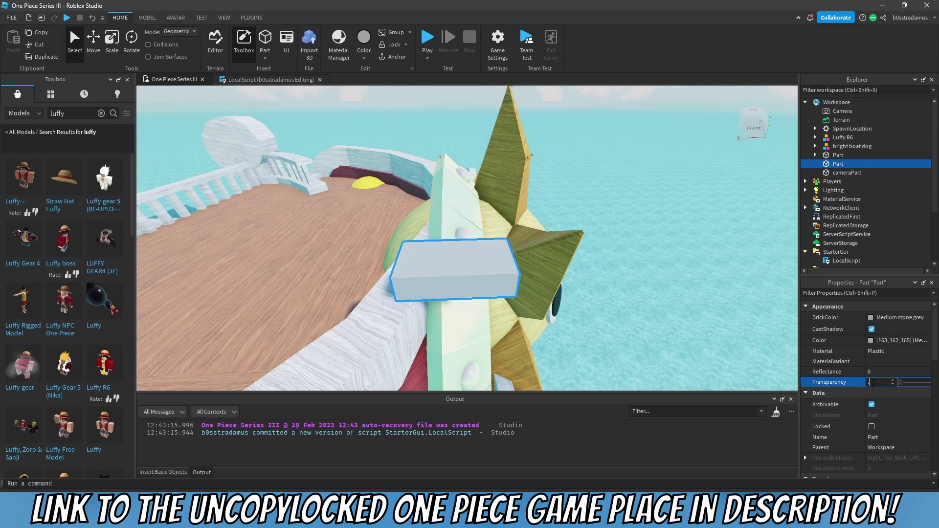
type("1")
key("BackSpace")
type("1")
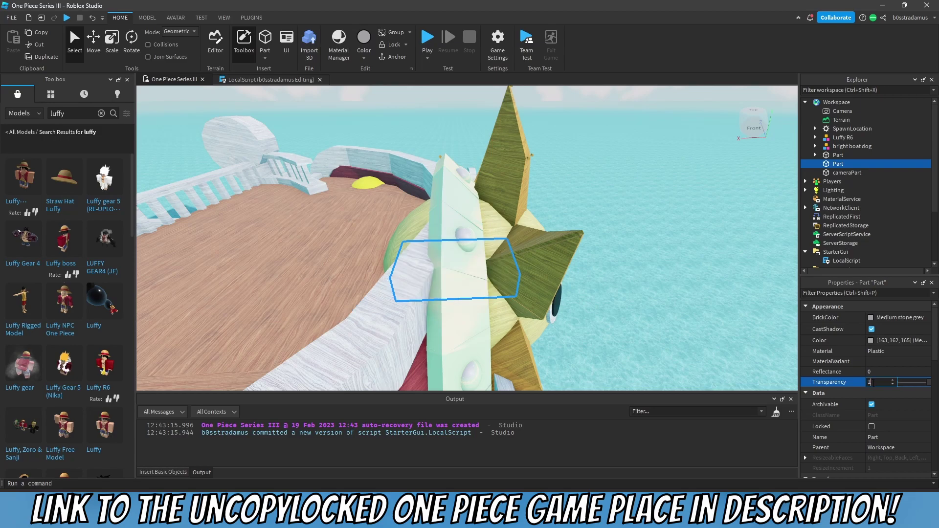
key("BackSpace")
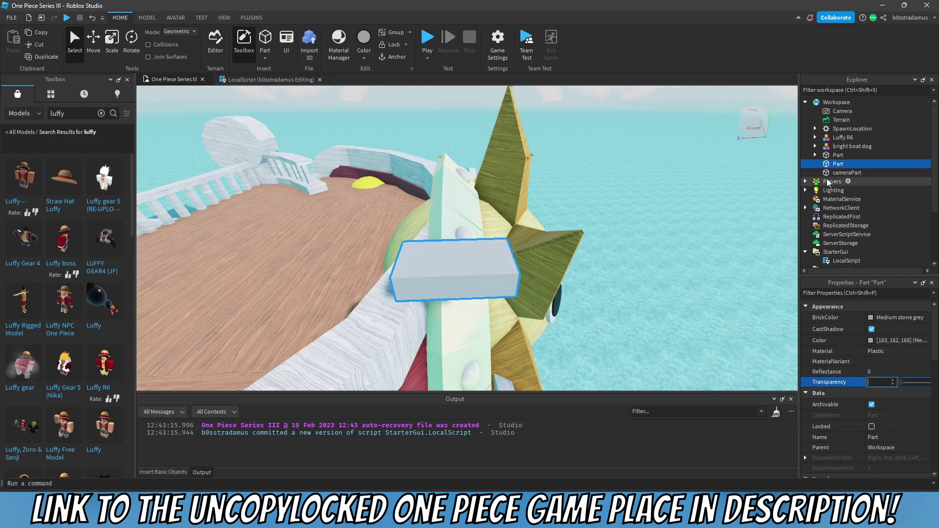
Delete the new block part from the workspace and return to the camera LocalScript.
right_click(835, 164)
left_click(821, 220)
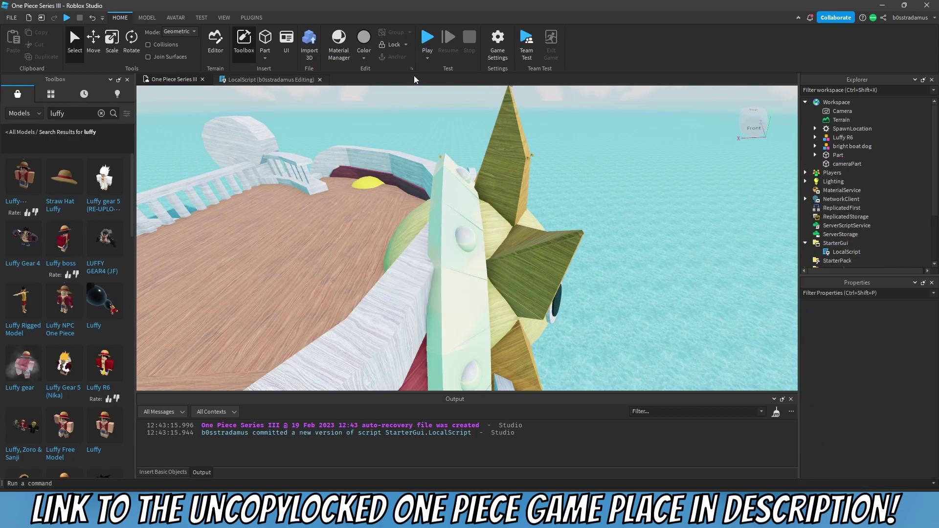
left_click(272, 79)
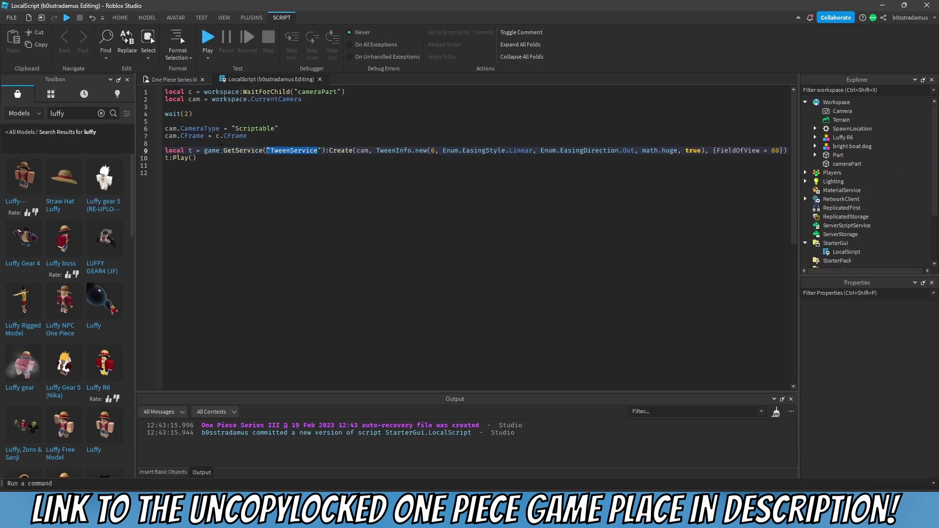
left_click(171, 80)
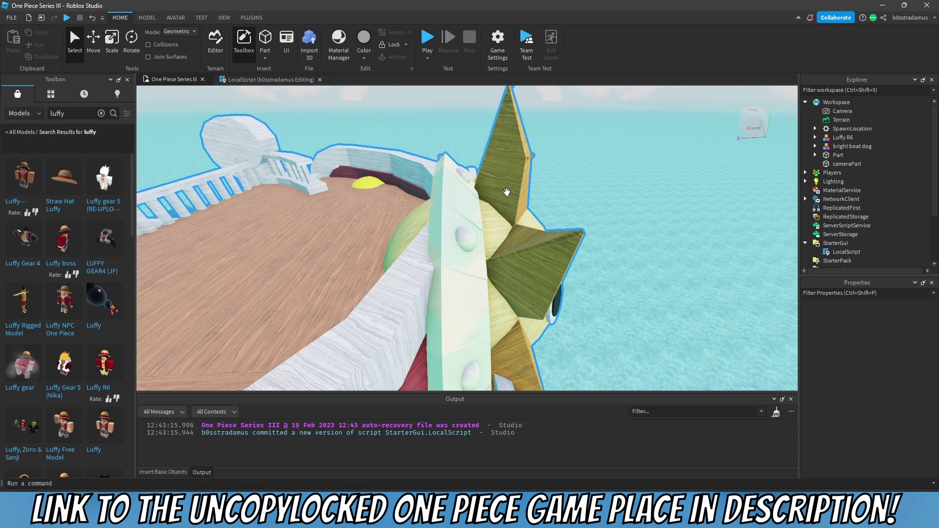
left_click(270, 79)
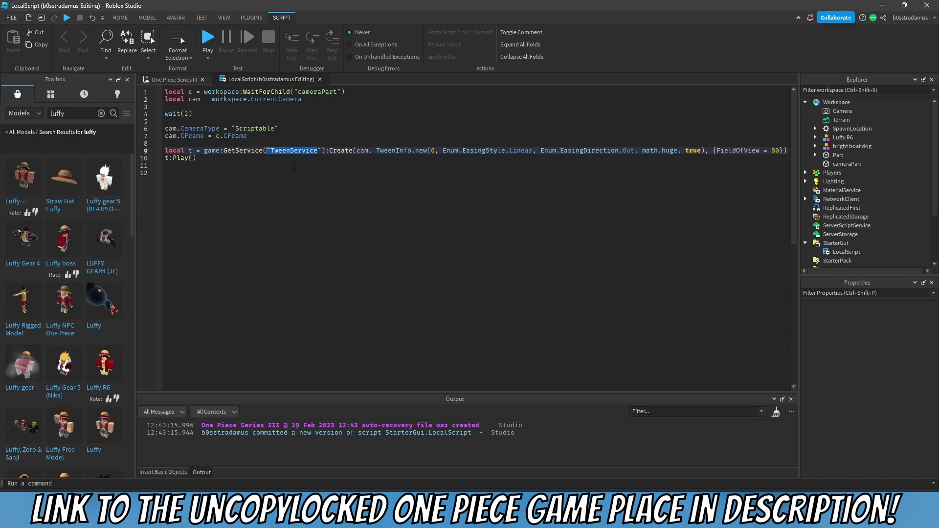
left_click(317, 144)
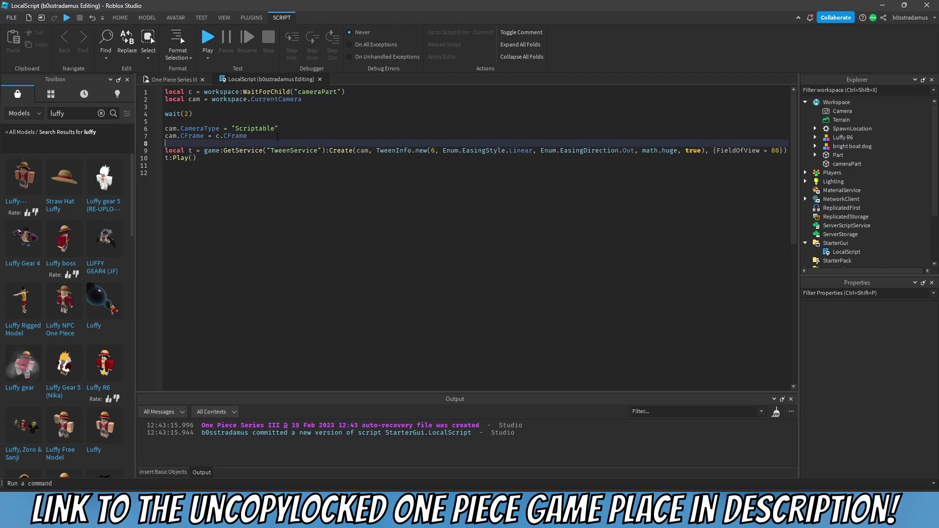
Run a playtest to watch the workspace Camera's FieldOfView during the tween, compare it with the LocalScript, and end the test.
left_click(172, 80)
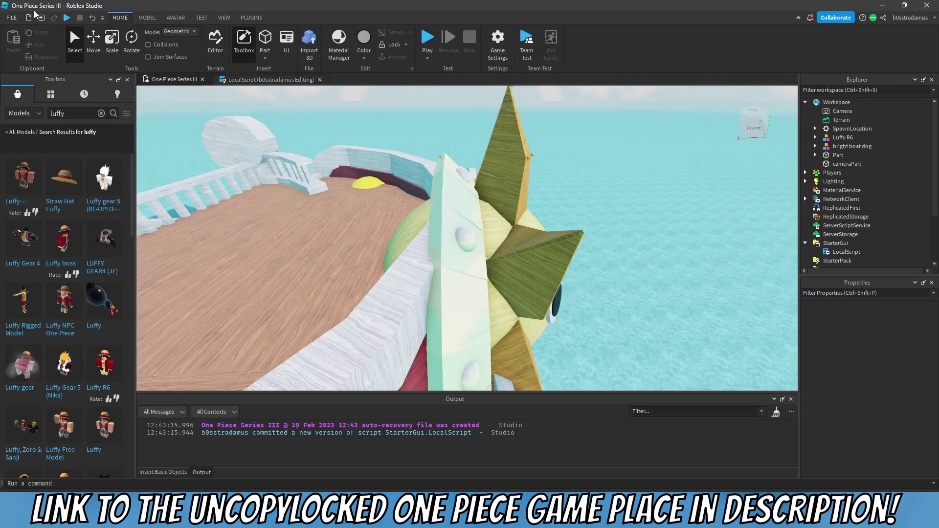
left_click(66, 18)
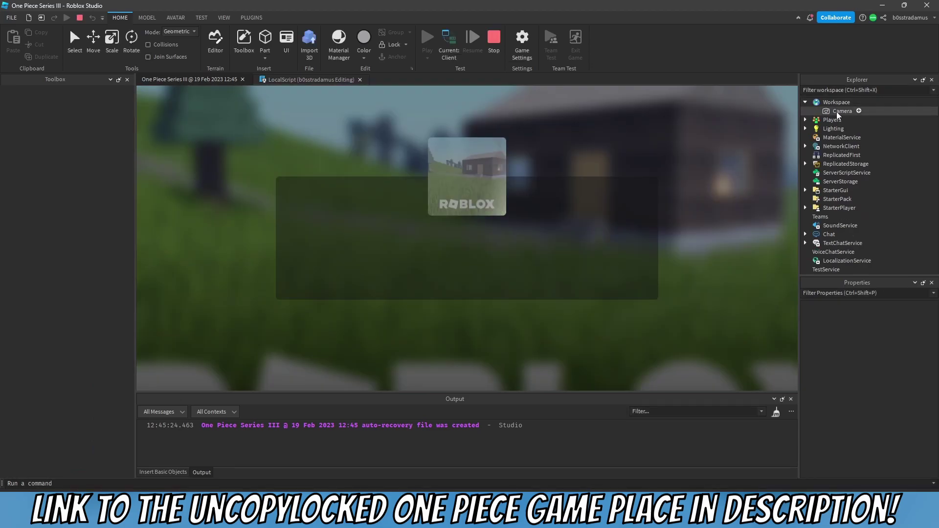
left_click(839, 111)
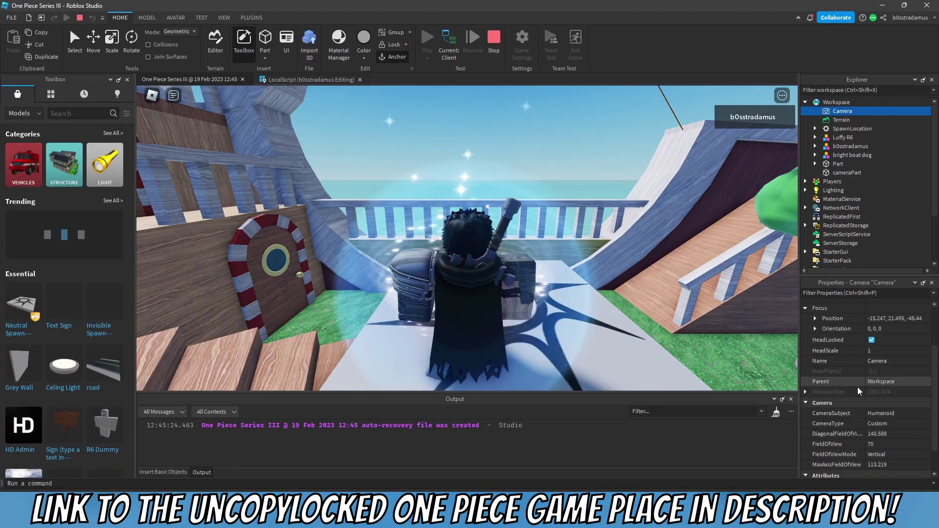
scroll(859, 392, "down", 1)
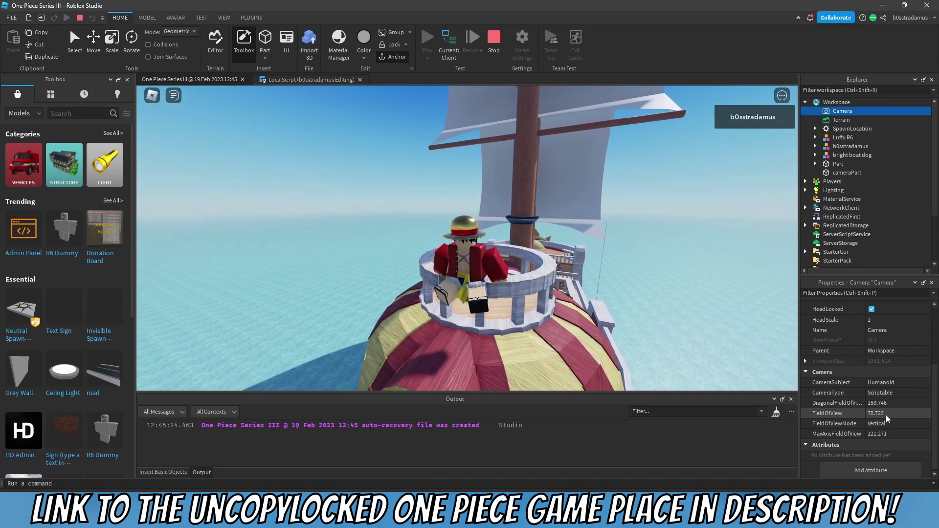
left_click(308, 80)
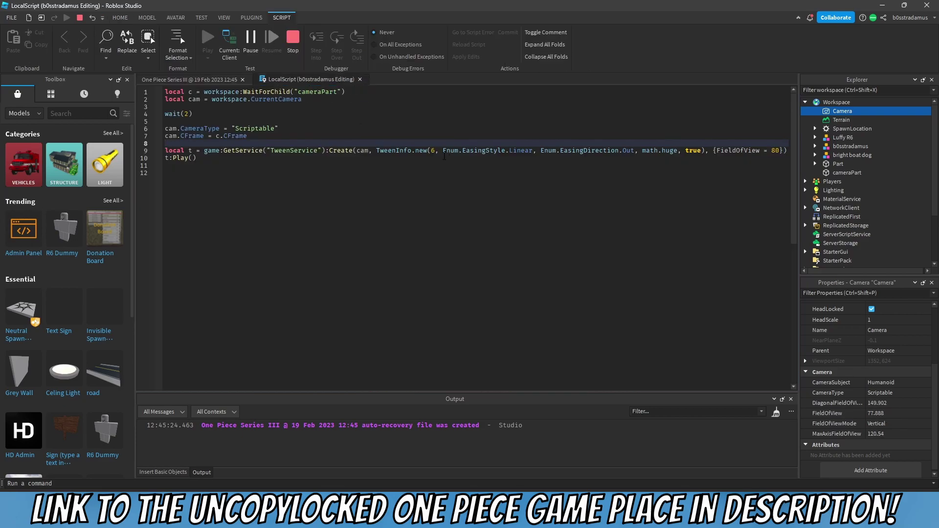
left_click(189, 79)
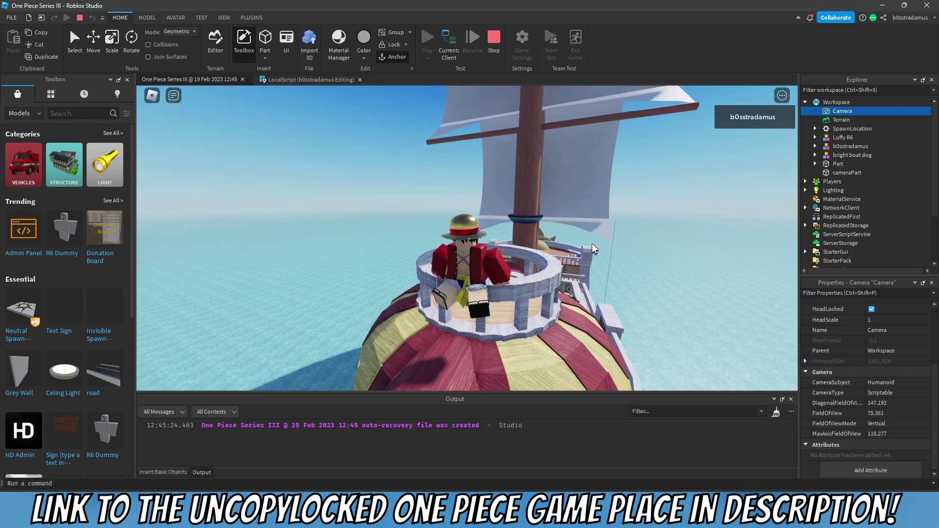
left_click(494, 35)
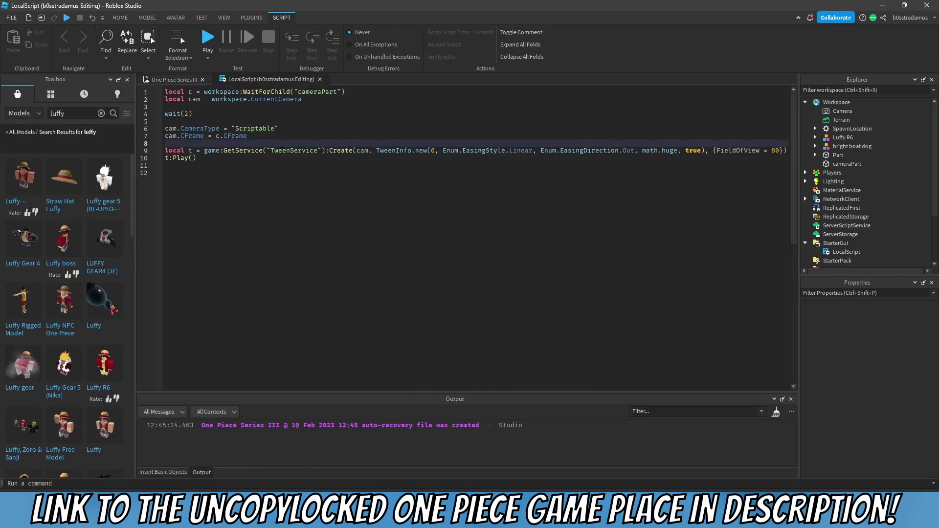
Examine the variable t and the game:GetService("TweenService") call in the LocalScript's tween line.
left_click_drag(223, 151, 306, 151)
left_click(306, 151)
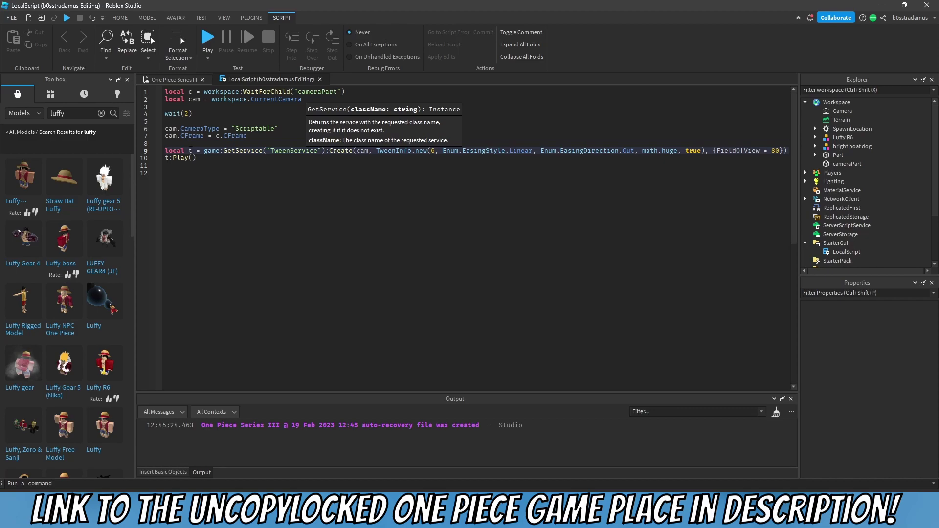
double_click(190, 151)
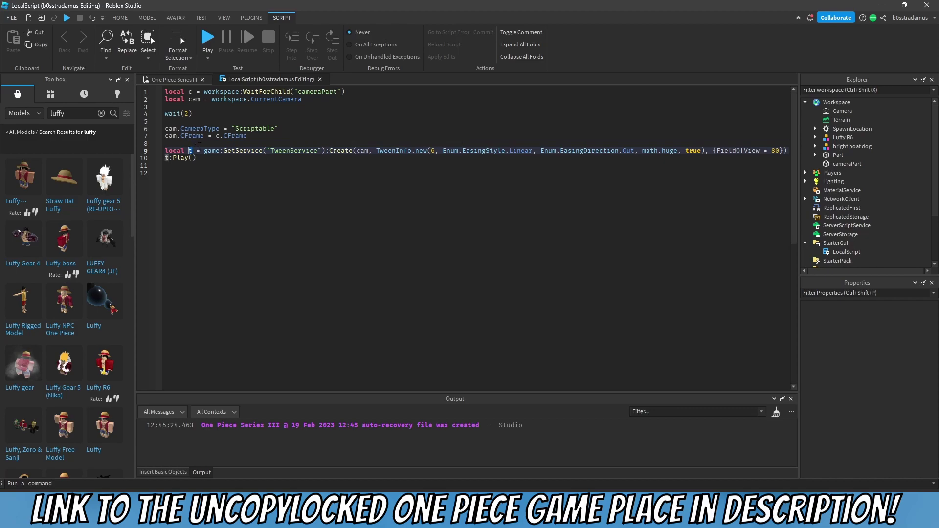
left_click_drag(201, 151, 197, 158)
double_click(231, 150)
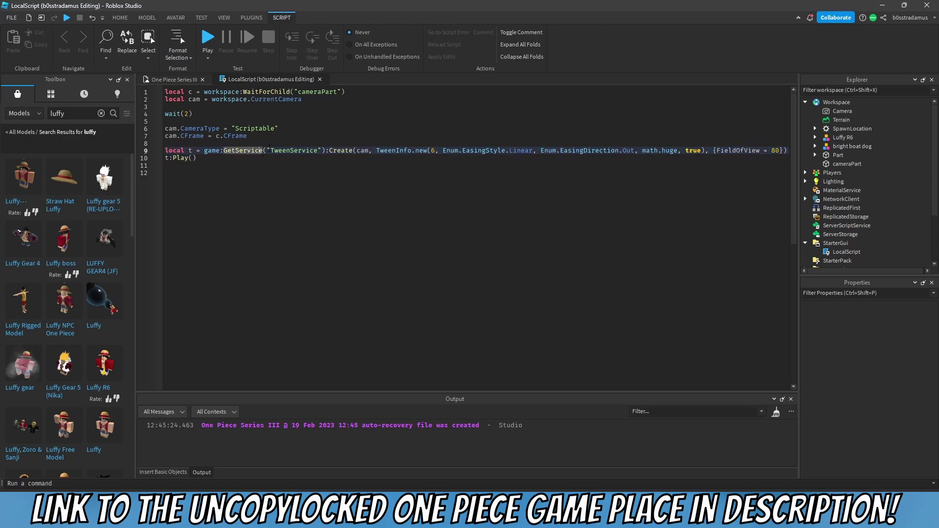
left_click(321, 151)
left_click_drag(324, 150, 204, 151)
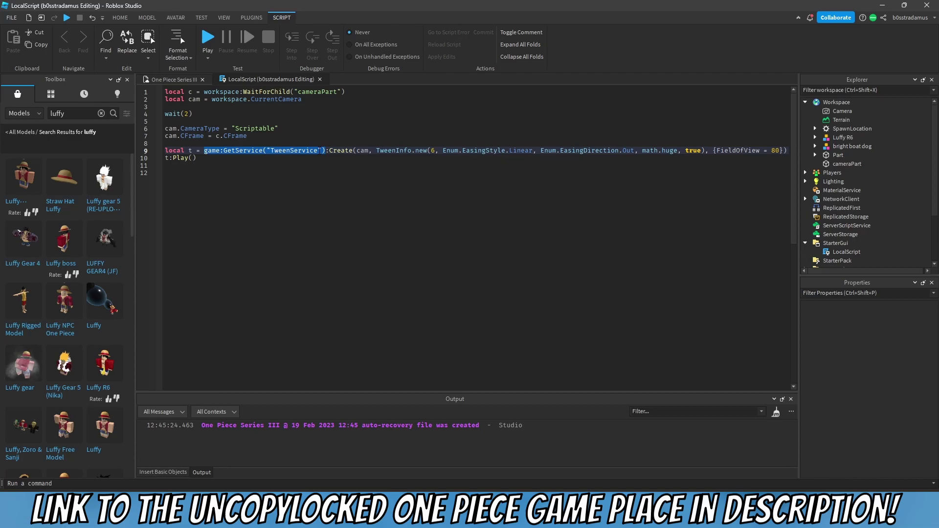
left_click(319, 151)
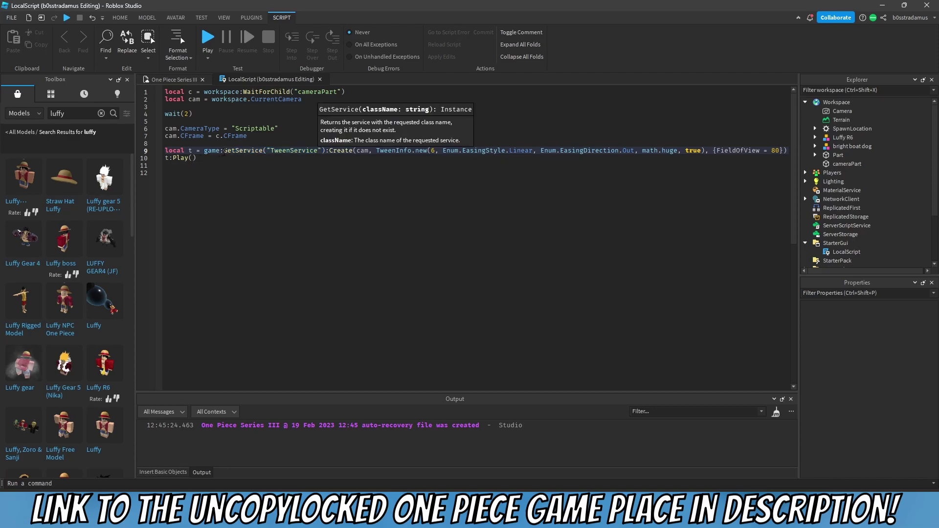
mouse_move(224, 152)
left_mouse_down()
mouse_move(264, 151)
mouse_move(204, 150)
left_mouse_up()
left_click(264, 152)
left_click_drag(322, 150, 266, 150)
left_click(318, 151)
double_click(287, 151)
left_click(286, 151)
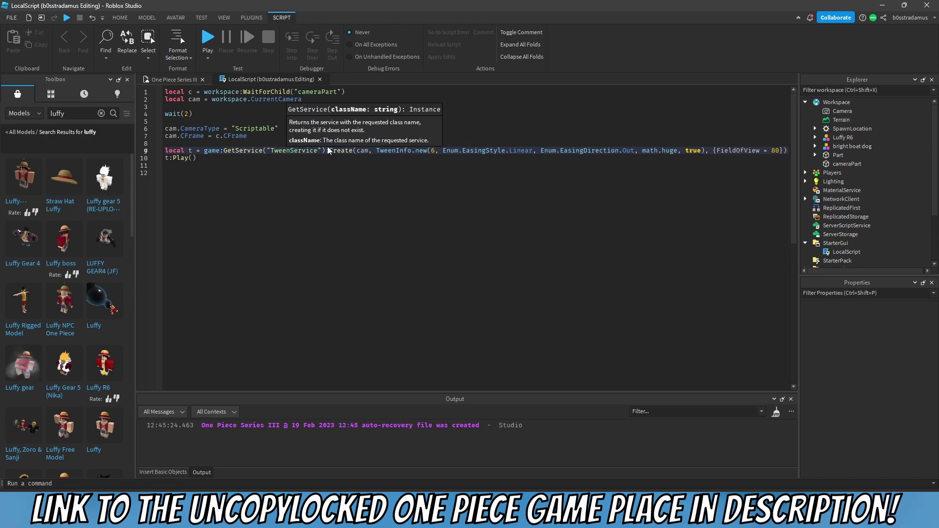
Examine the Create call and its cam argument, and inspect the workspace Camera that it tweens.
double_click(349, 152)
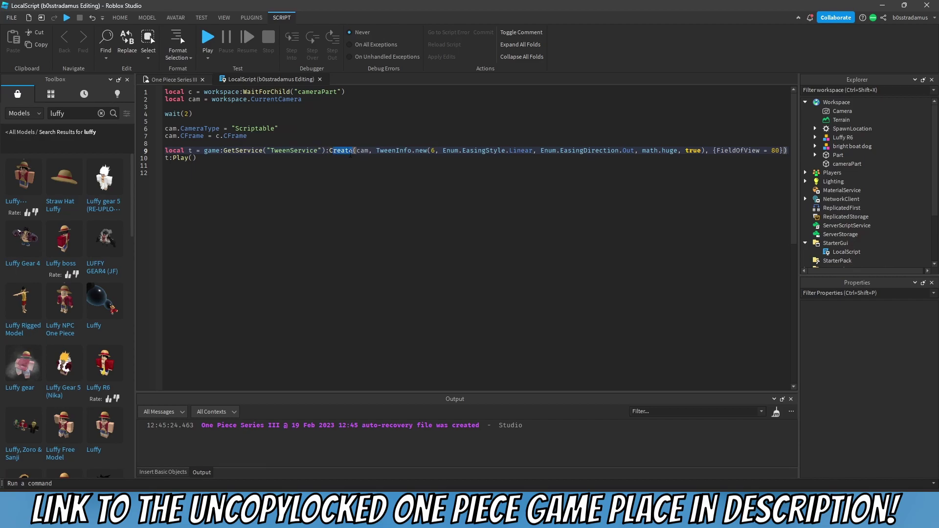
left_click(334, 151)
key("Down")
left_click_drag(353, 151, 334, 150)
left_click(357, 150)
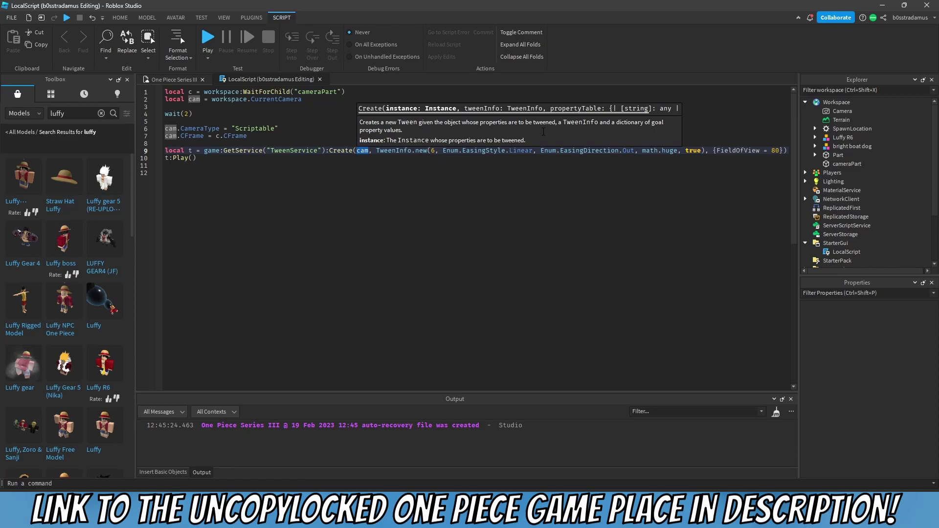
left_click(841, 111)
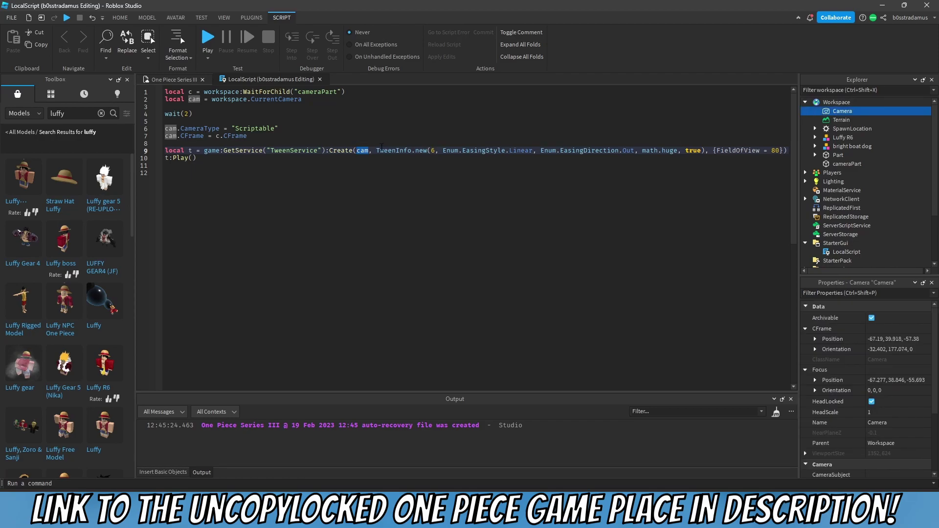
Examine the TweenInfo.new argument of the Create call, including its time and Enum.EasingStyle.Linear parameters.
left_click_drag(376, 150, 705, 150)
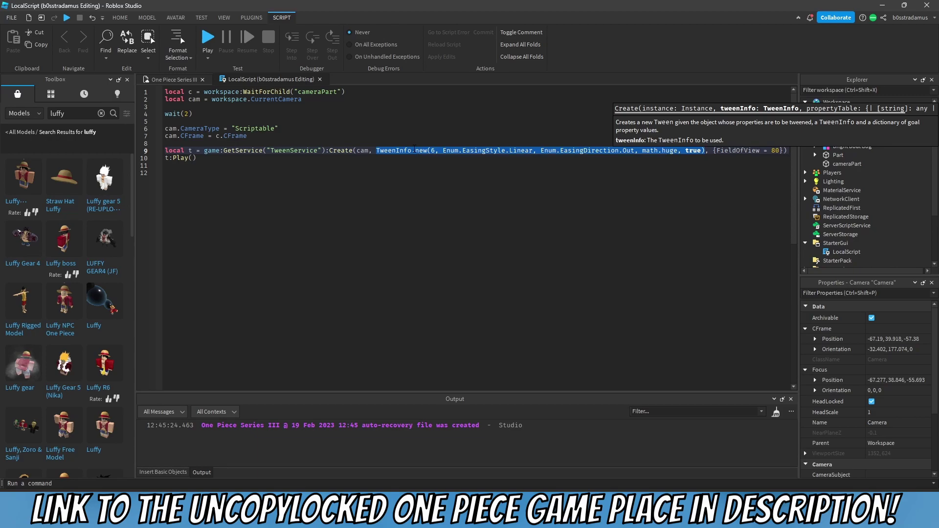
left_click(432, 151)
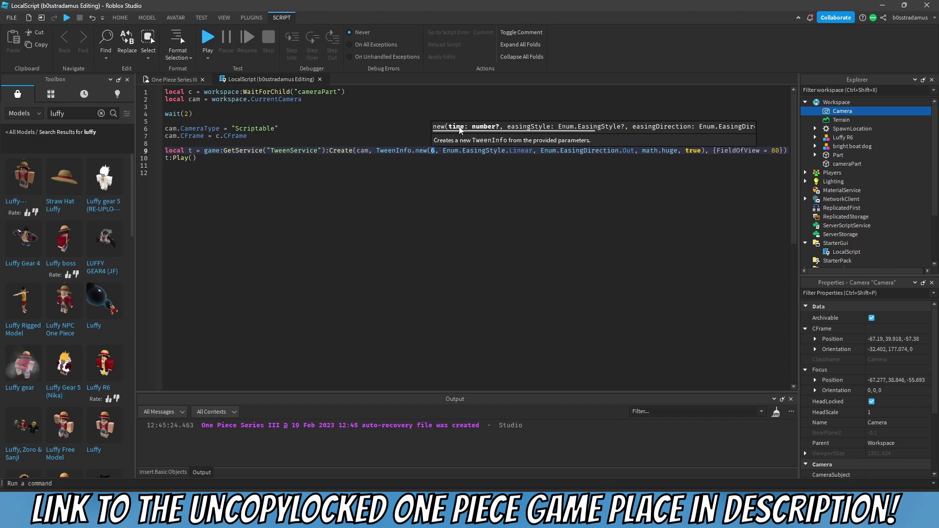
left_click(435, 151)
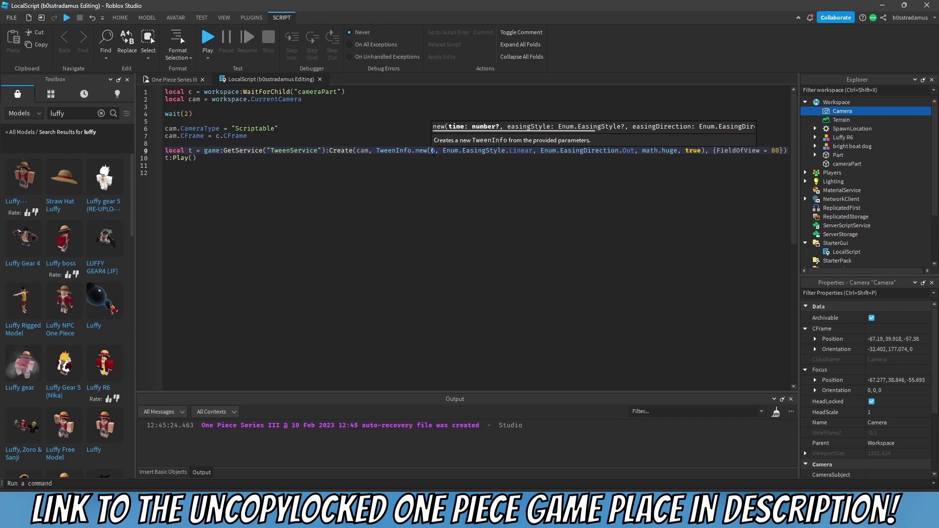
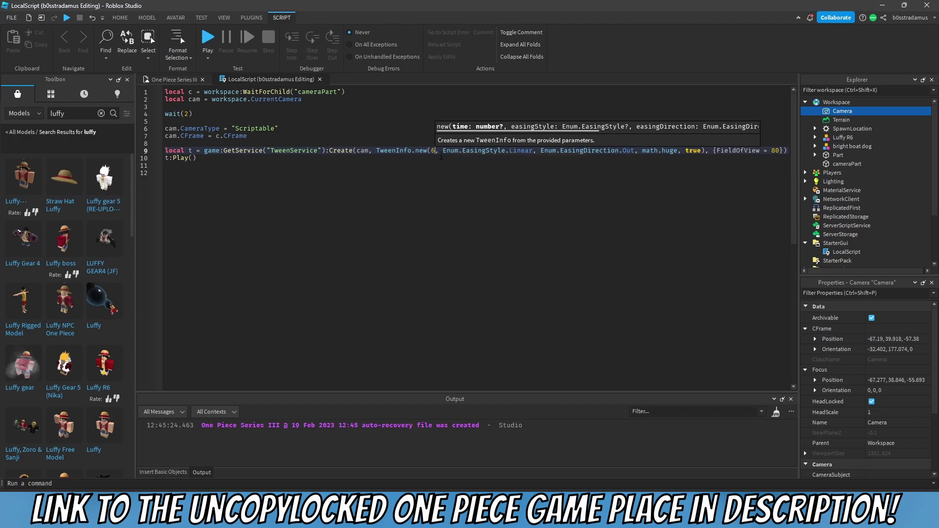
mouse_move(436, 151)
left_mouse_down()
mouse_move(538, 159)
mouse_move(532, 151)
left_mouse_up()
left_click(431, 151)
double_click(468, 151)
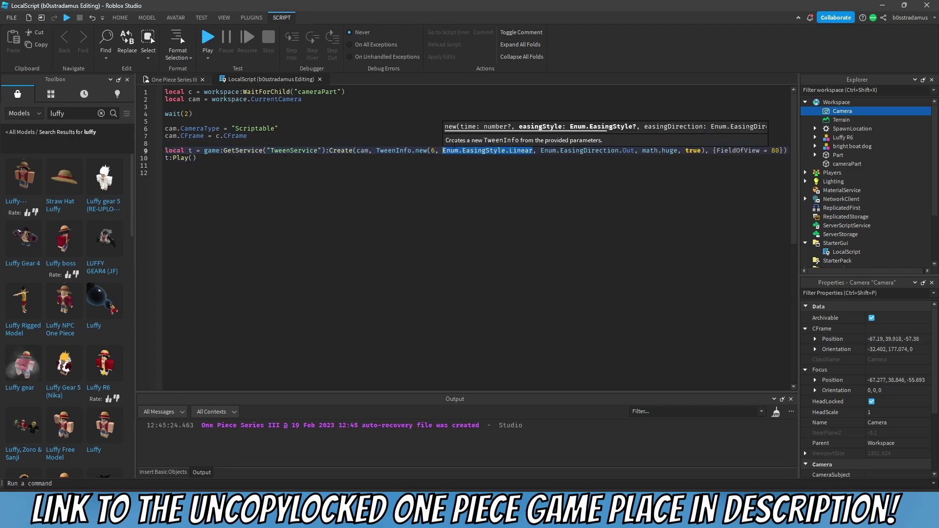
Examine the Enum.EasingStyle.Linear argument of TweenInfo.new and look up the available easing styles.
left_click(462, 150)
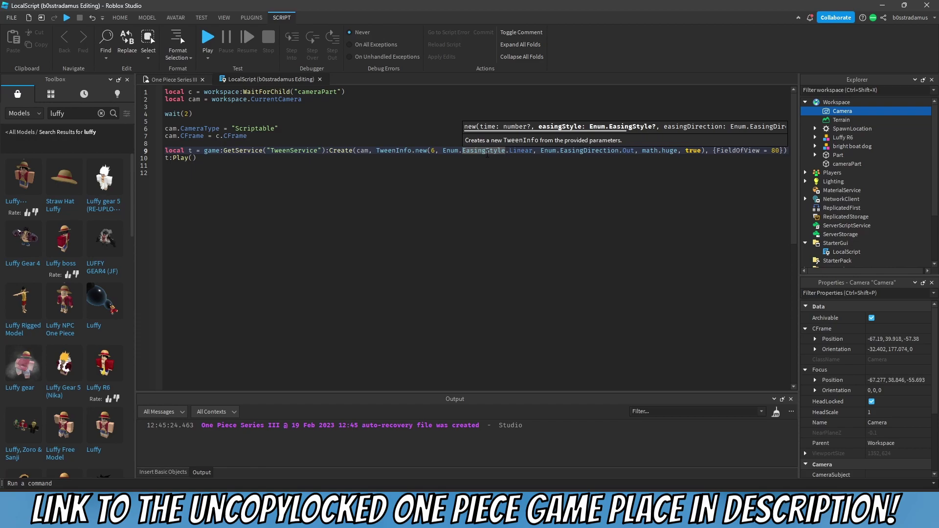
mouse_move(487, 154)
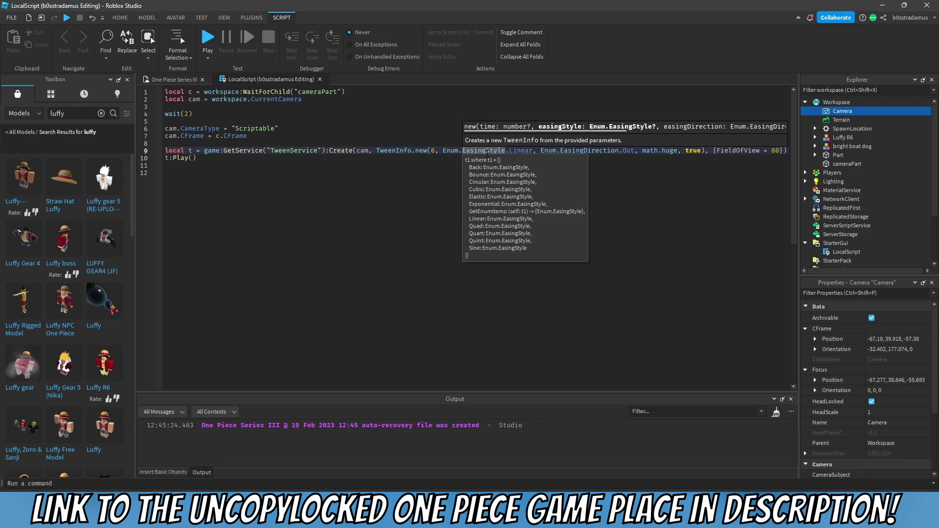
left_click(526, 150)
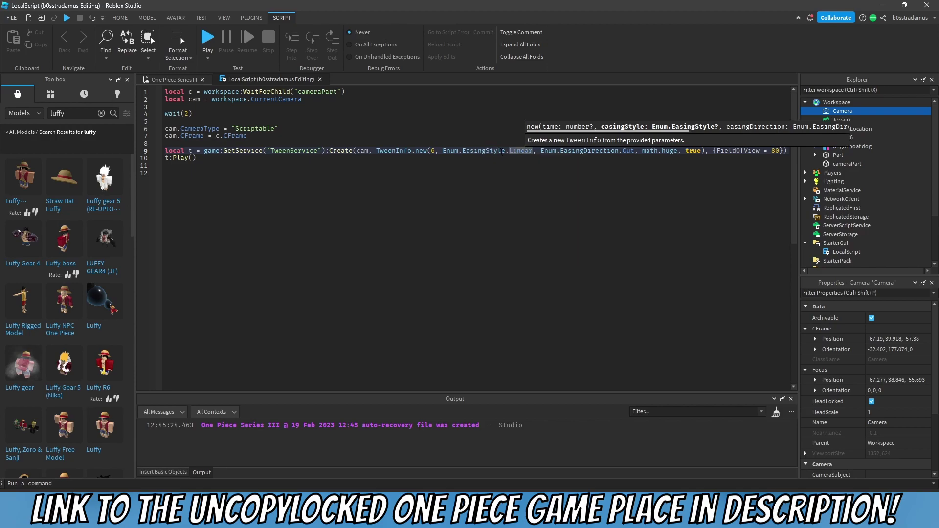
double_click(561, 151)
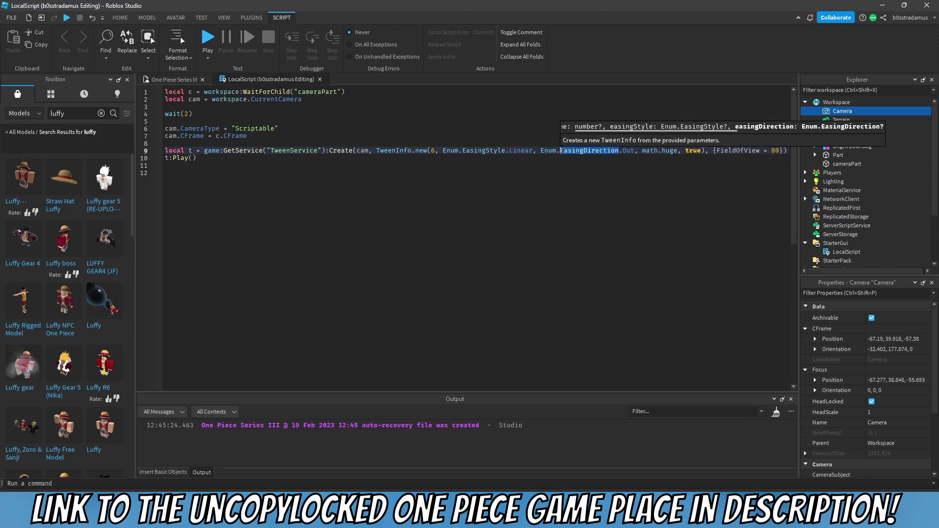
left_click(563, 151)
left_click(514, 152)
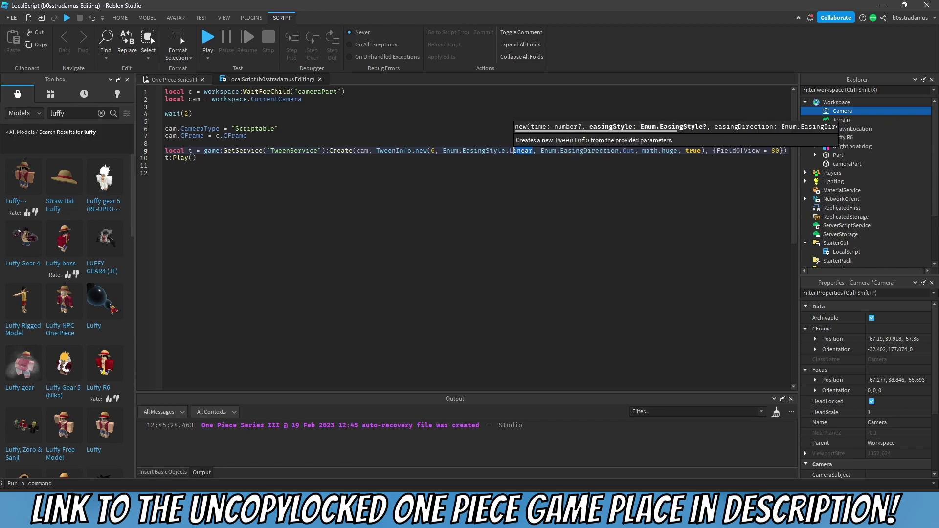
Examine the Enum.EasingDirection.Out argument of TweenInfo.new and look up the available easing directions.
left_click(650, 151)
left_click(605, 151)
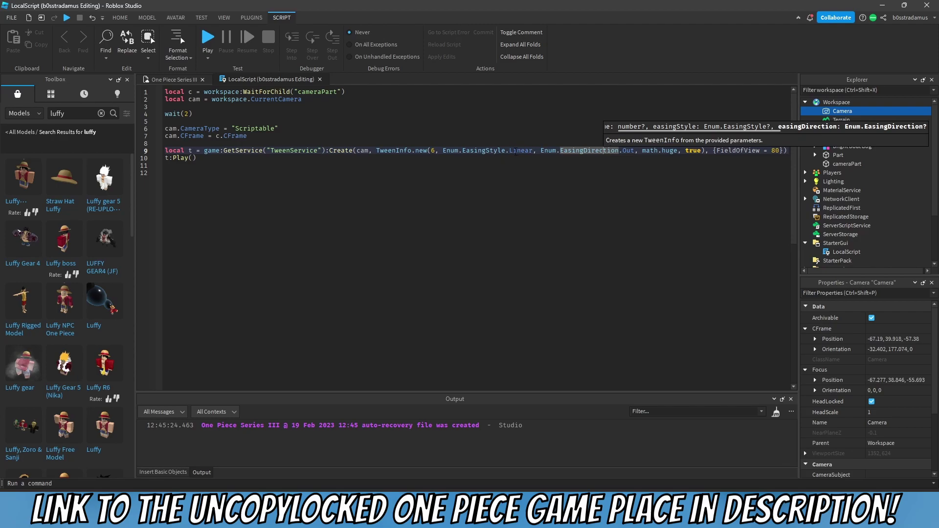
key("Left")
key("Left")
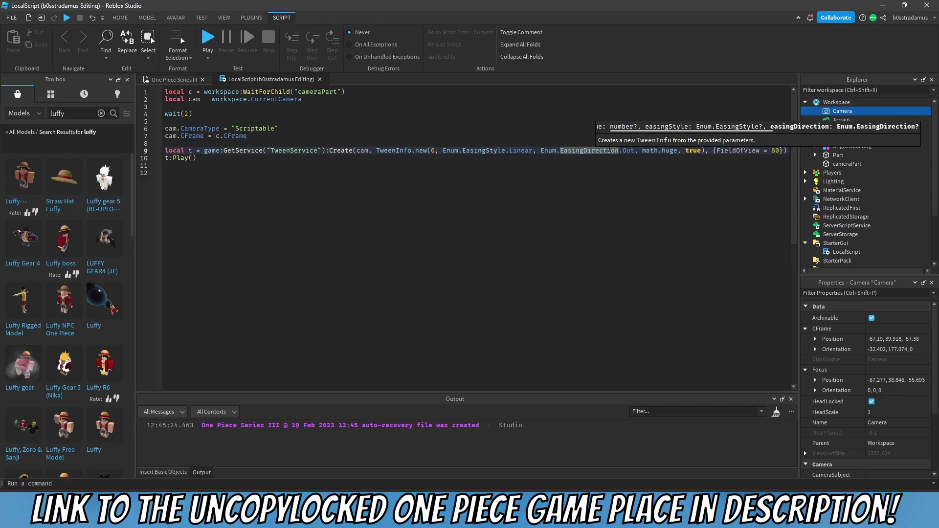
left_click_drag(619, 151, 565, 151)
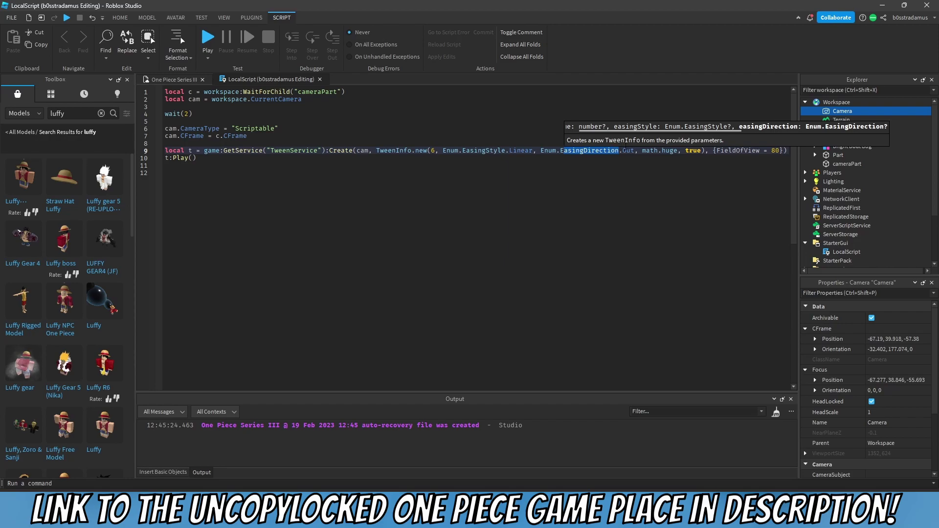
left_click_drag(635, 152, 623, 151)
left_click(622, 151)
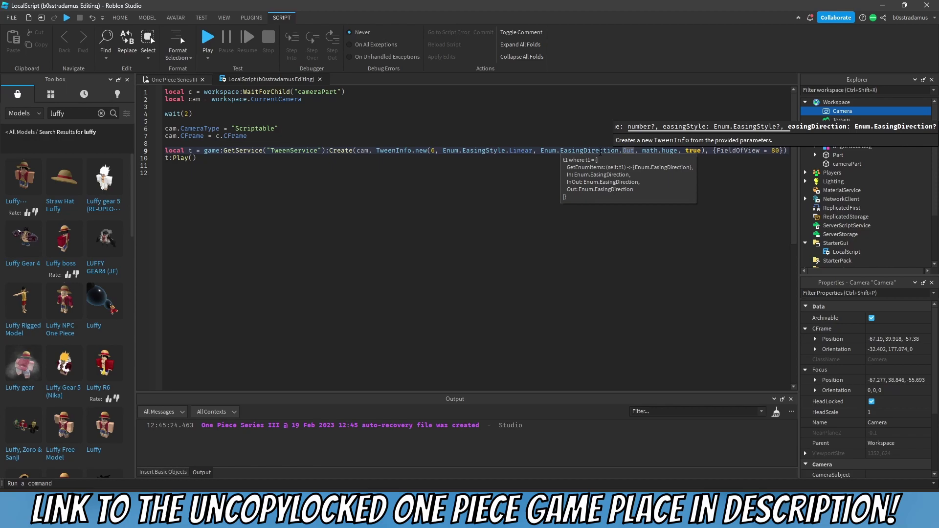
left_click(600, 152)
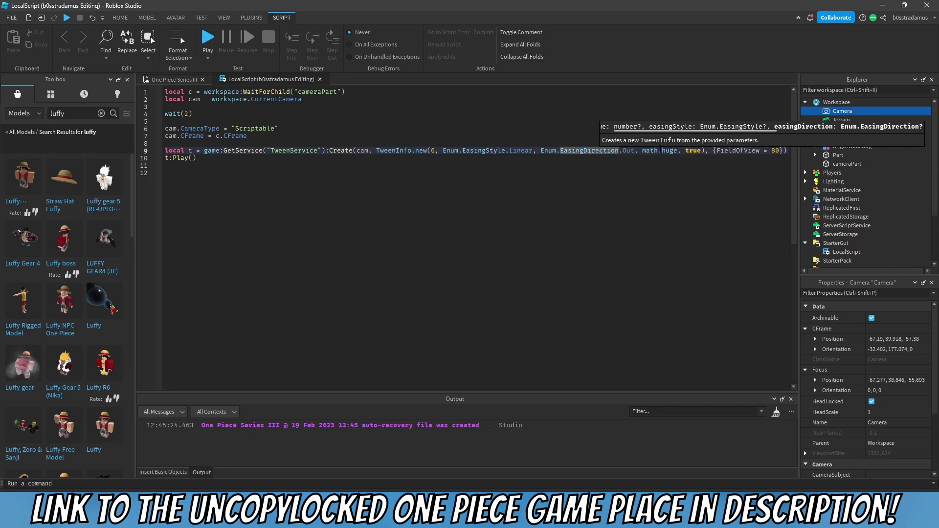
Examine the math.huge repeat count and the true reverses argument of TweenInfo.new.
left_click_drag(679, 152, 646, 152)
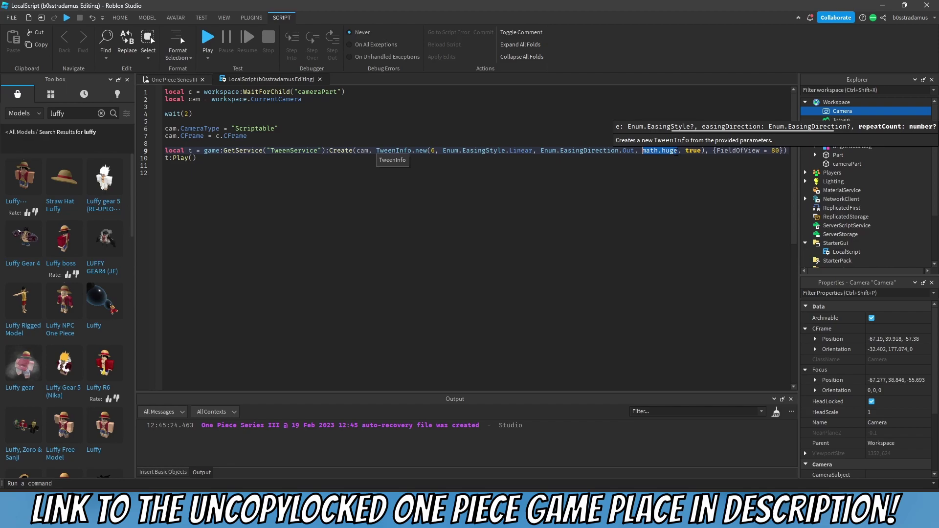
double_click(694, 151)
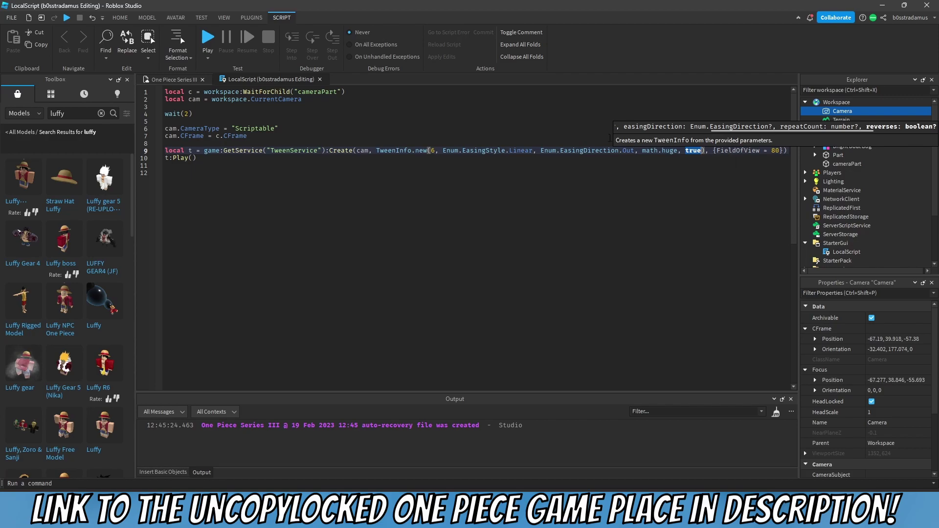
left_click_drag(678, 150, 643, 150)
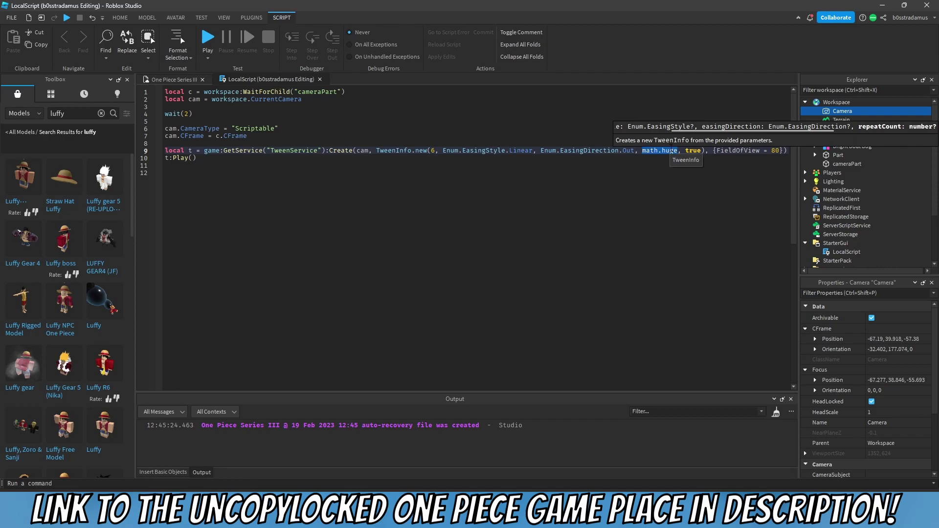
left_click(673, 150)
Examine the complete TweenInfo.new argument and the {FieldOfView = 80} property table of the Create call.
mouse_move(707, 150)
left_mouse_down()
mouse_move(362, 150)
mouse_move(377, 150)
left_mouse_up()
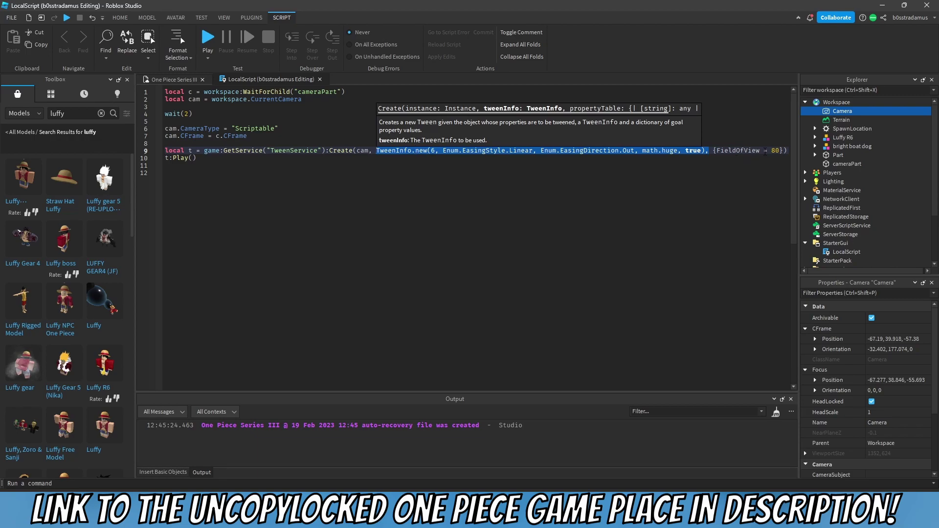
left_click_drag(786, 150, 729, 151)
left_click(777, 151)
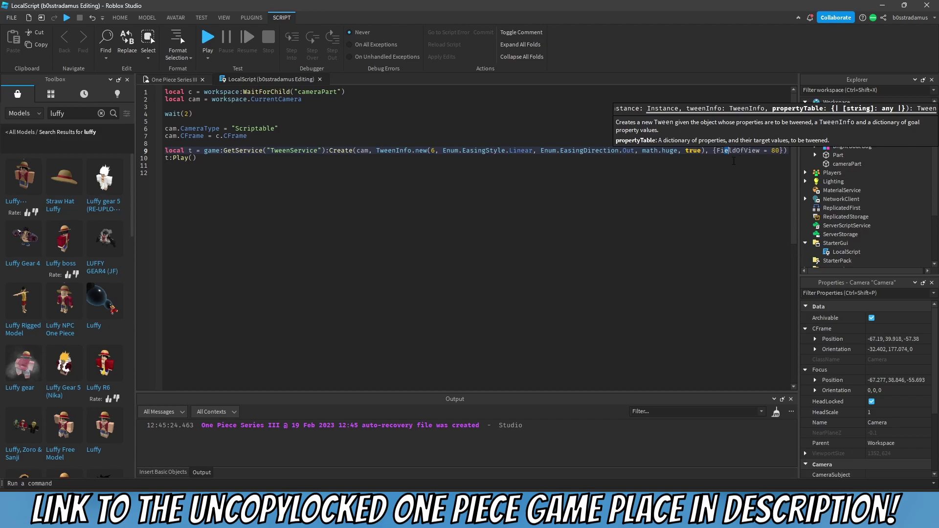
Insert a block part into the workspace and set its Transparency to 1.
left_click(174, 79)
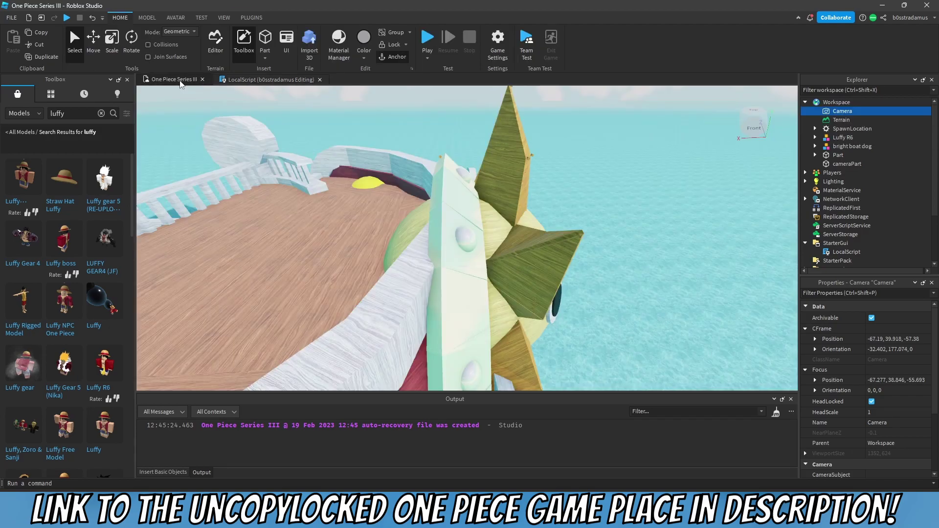
left_click(265, 39)
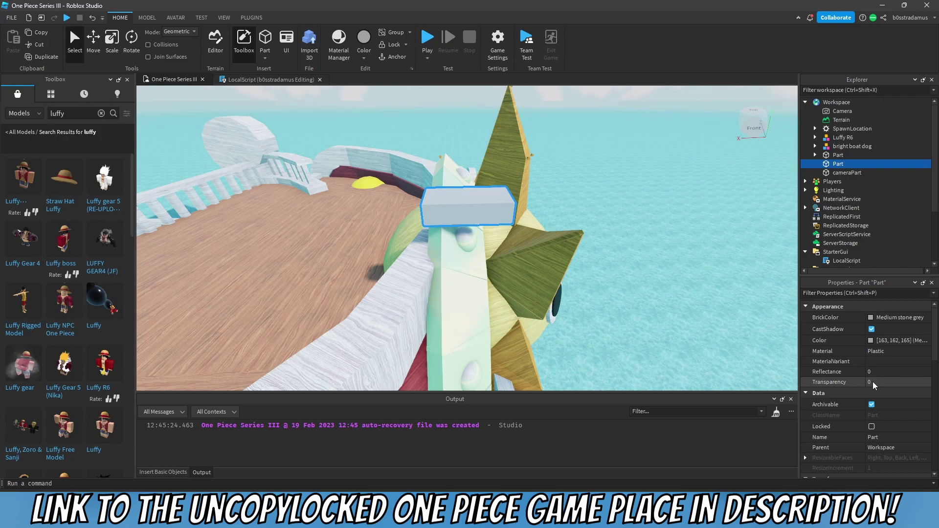
left_click(875, 383)
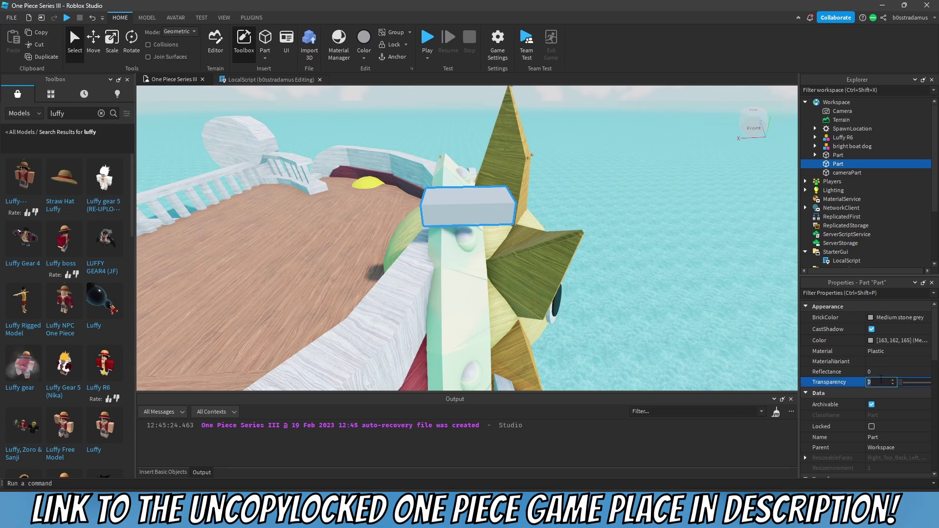
type("1")
key("Return")
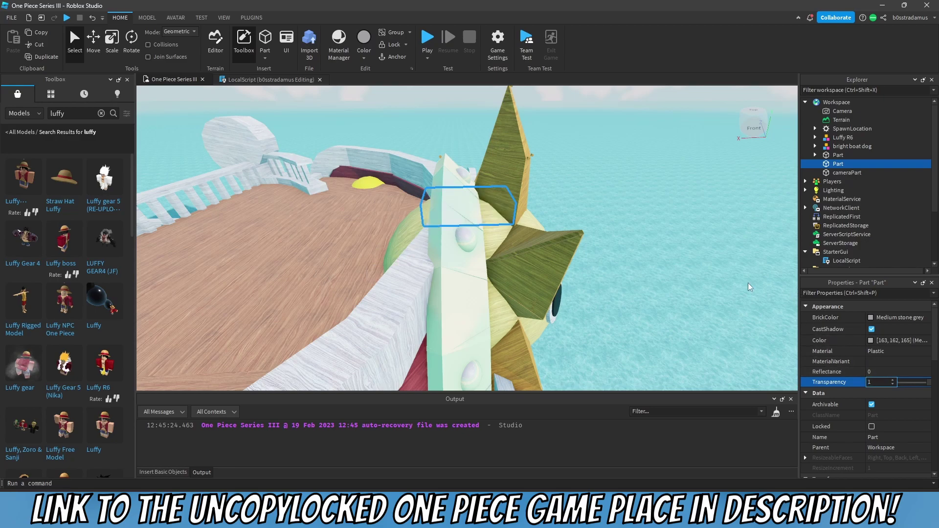
Check the property table in the LocalScript, and delete the transparent demonstration part from the workspace.
left_click(281, 80)
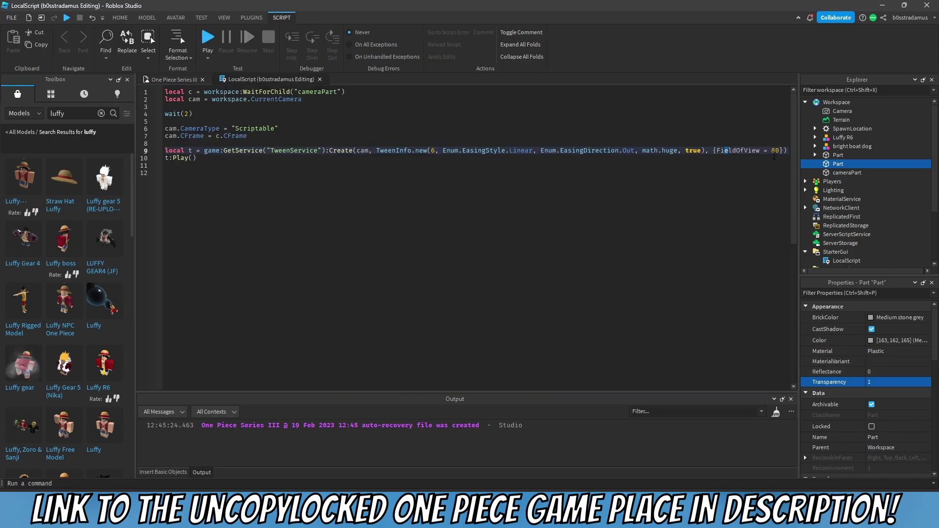
left_click(176, 79)
right_click(837, 165)
left_click(825, 223)
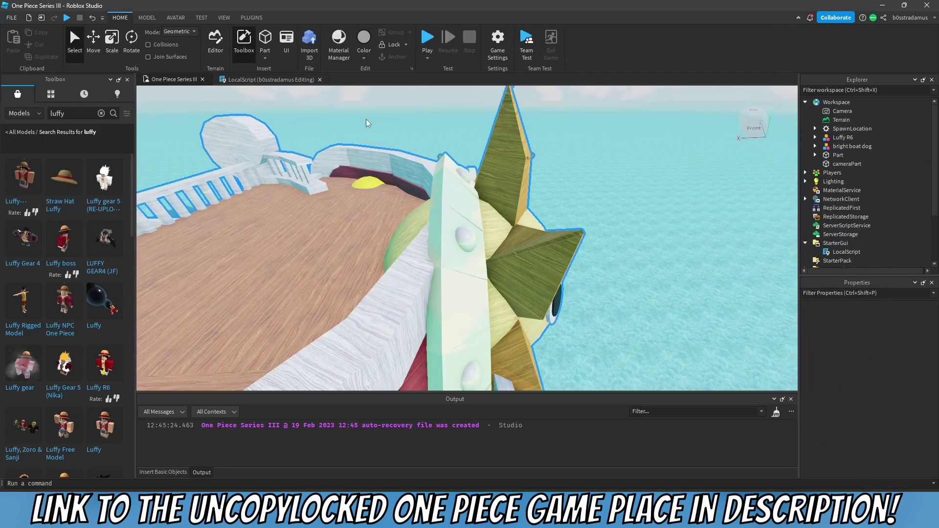
Compare the script's FieldOfView goal with the workspace Camera's FieldOfView property, and recheck the true and math.huge arguments.
left_click(286, 80)
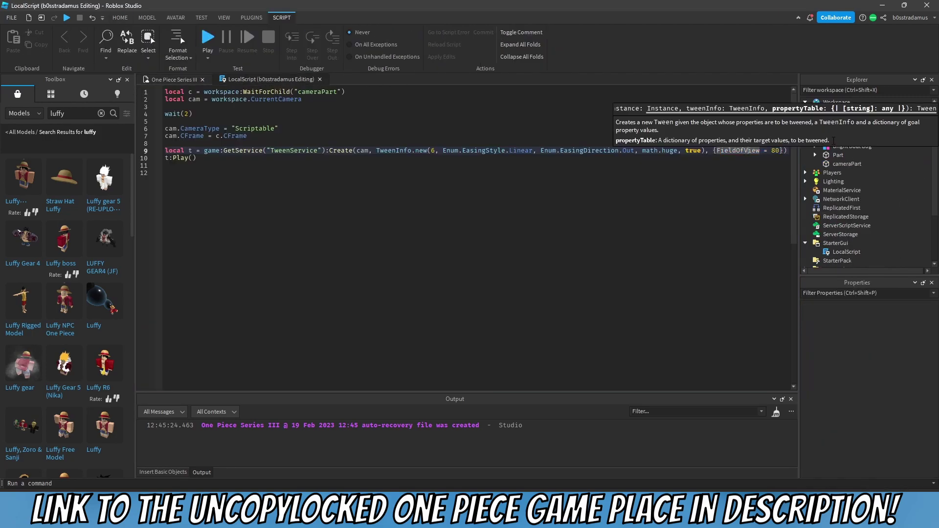
left_click(848, 172)
left_click(838, 110)
scroll(888, 440, "down", 3)
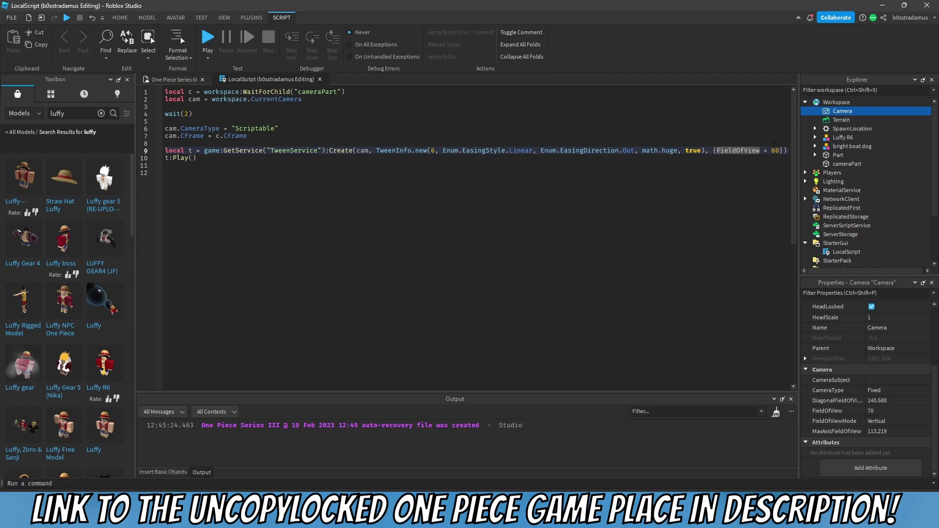
double_click(692, 150)
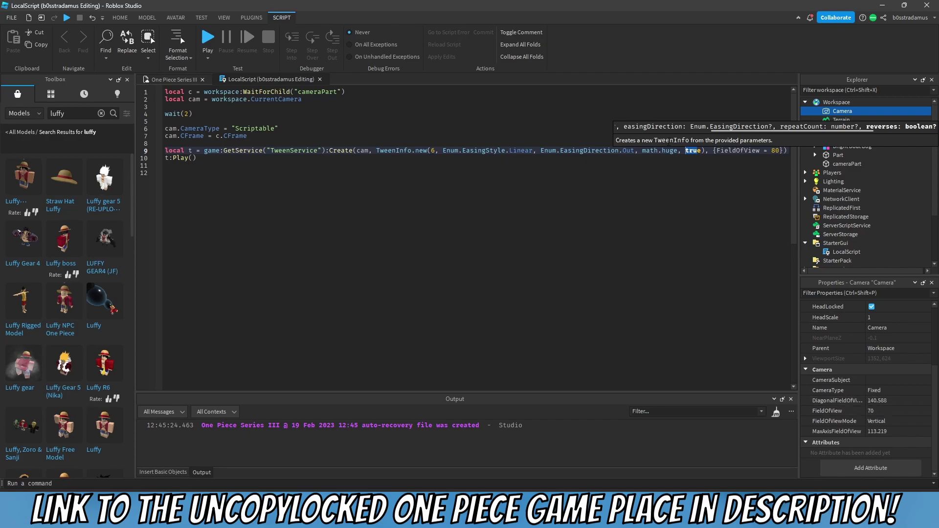
left_click_drag(679, 152, 643, 150)
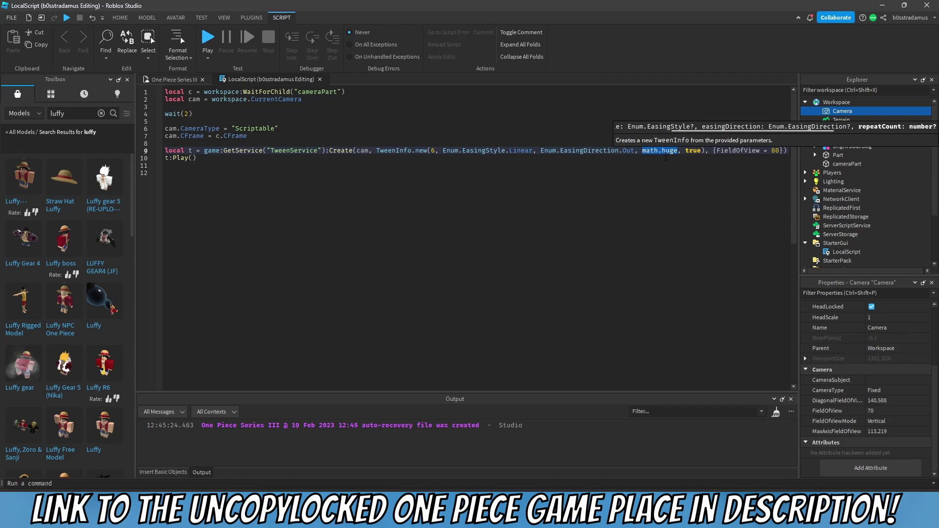
Return to the place's 3D view and look over the ship and seated Luffy from several angles.
left_click(181, 80)
left_click(680, 169)
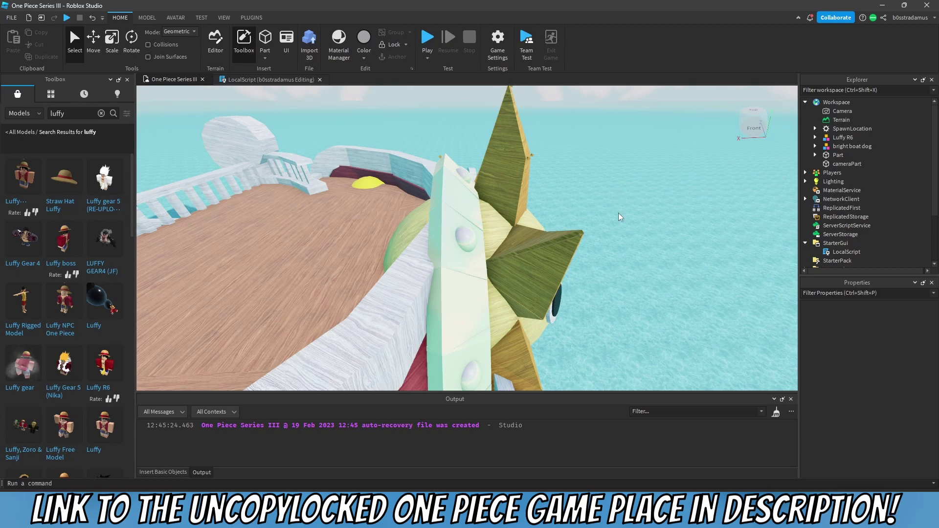
scroll(636, 245, "down", 8)
right_click_drag(593, 191, 591, 187)
scroll(592, 189, "up", 5)
scroll(592, 187, "down", 5)
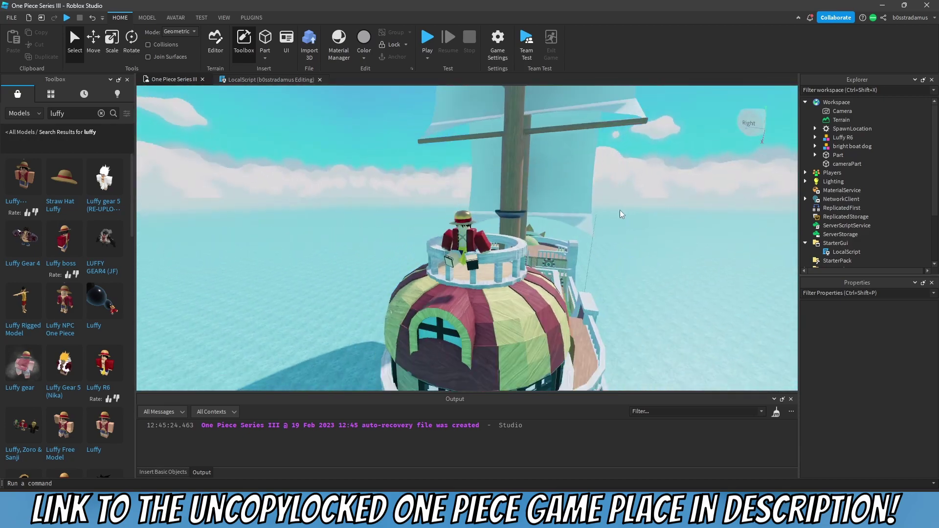
right_click_drag(335, 196, 334, 195)
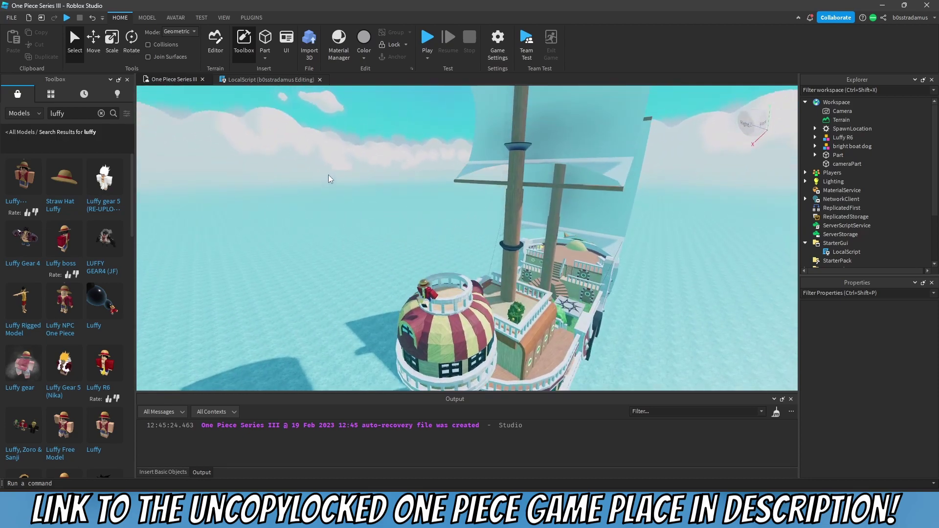